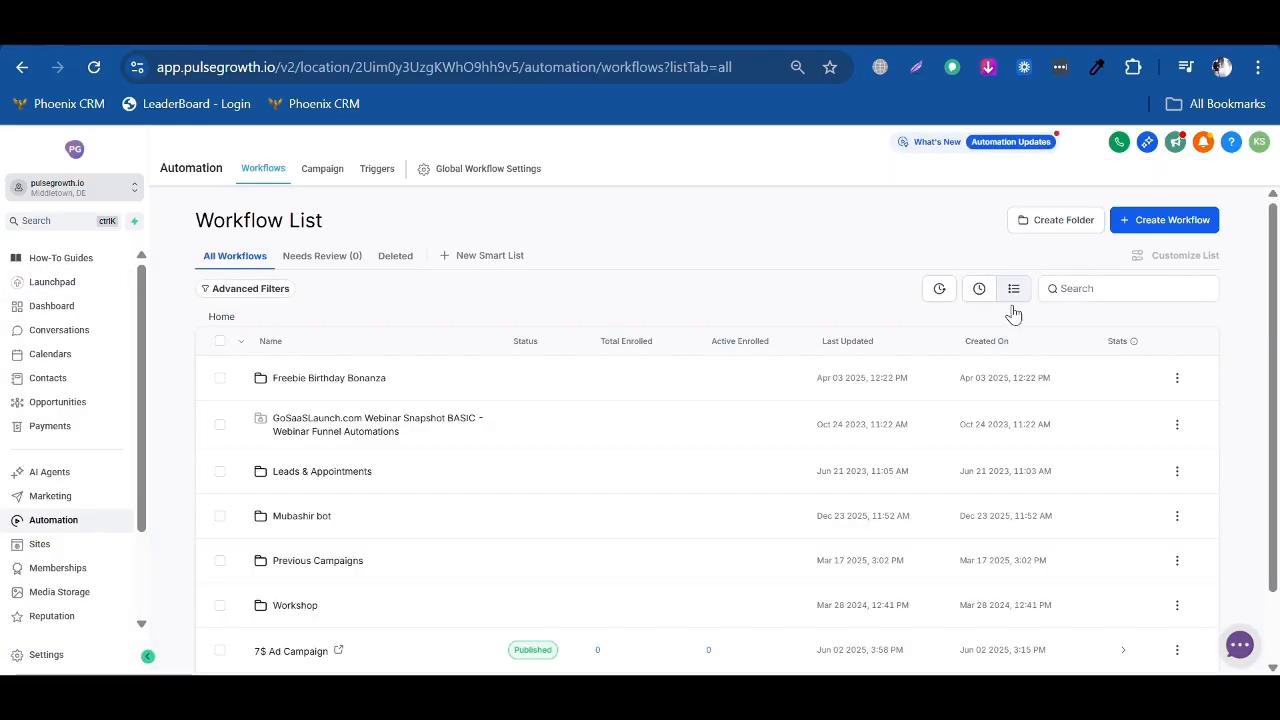
# Create a new workflow from scratch.
pyautogui.click(1163, 221)
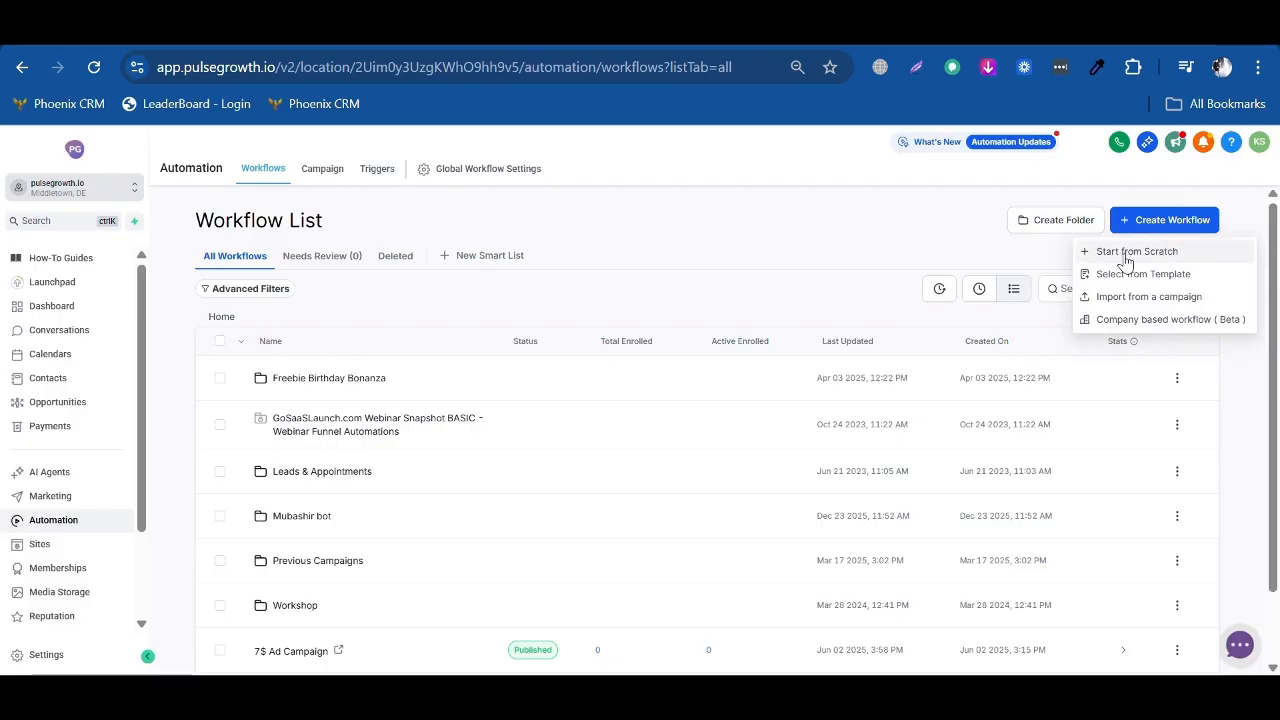
pyautogui.click(1128, 252)
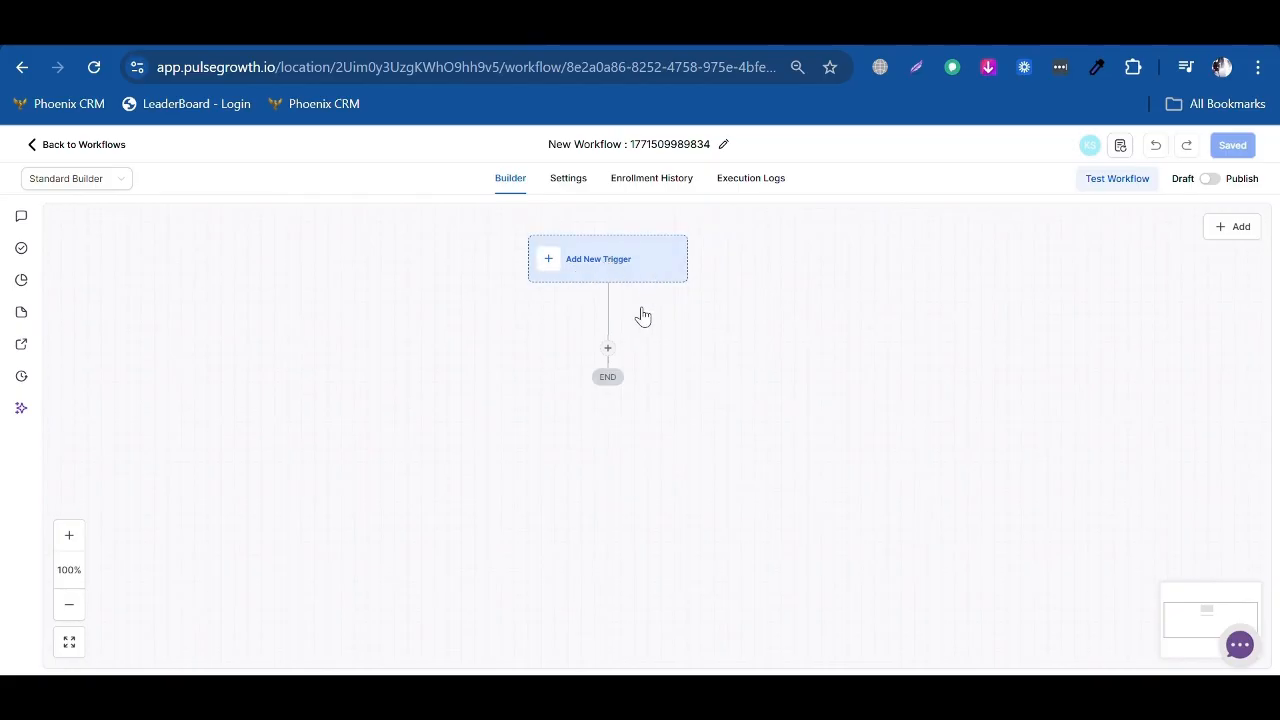
pyautogui.click(608, 348)
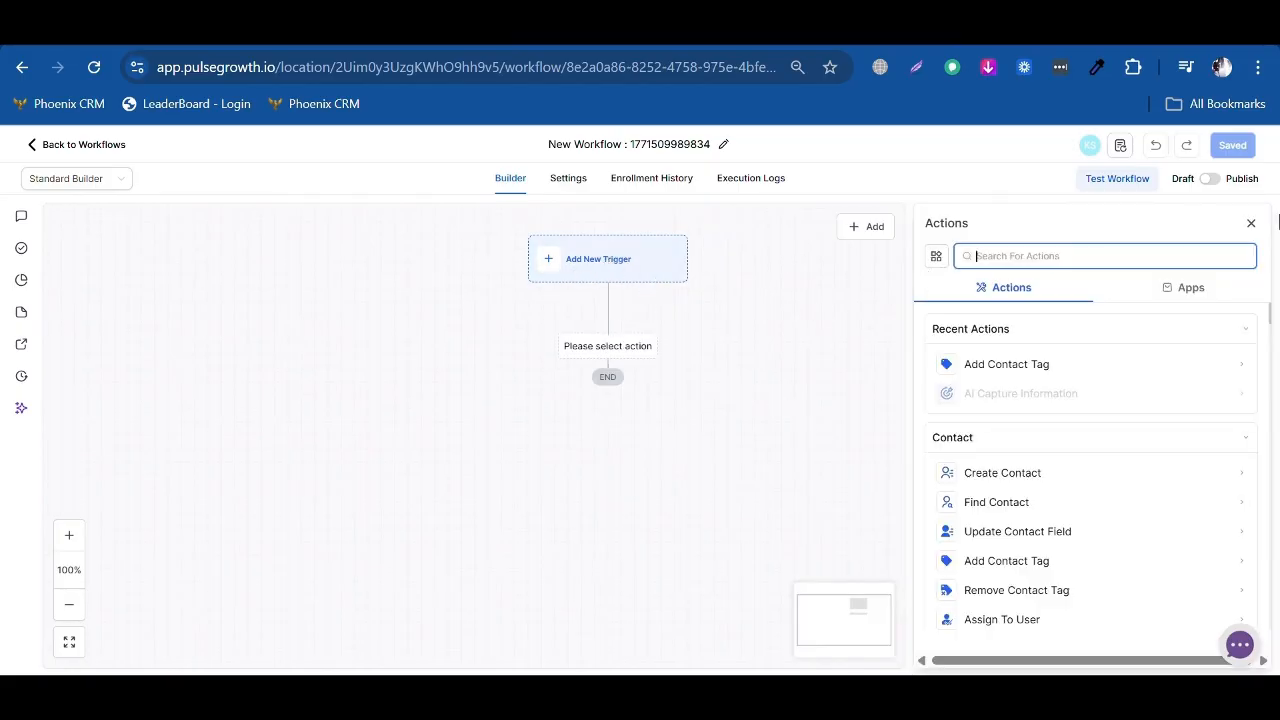
pyautogui.click(1252, 224)
pyautogui.click(626, 277)
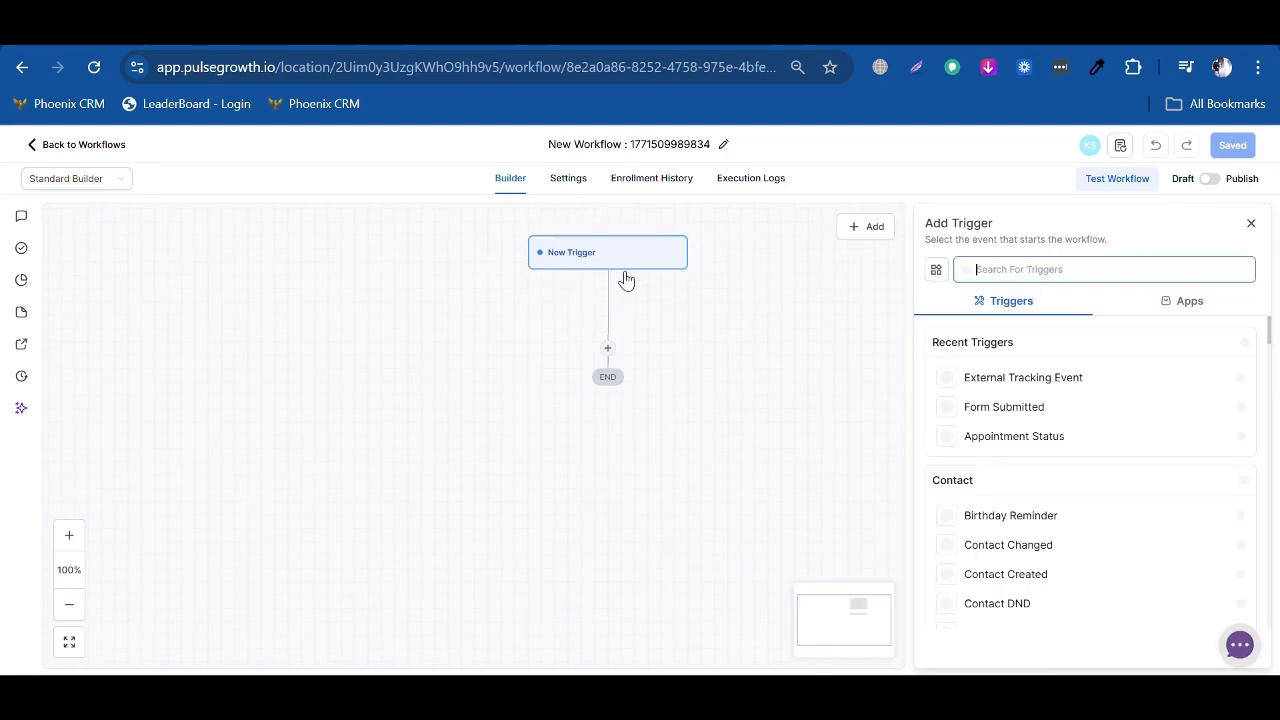
pyautogui.click(1251, 224)
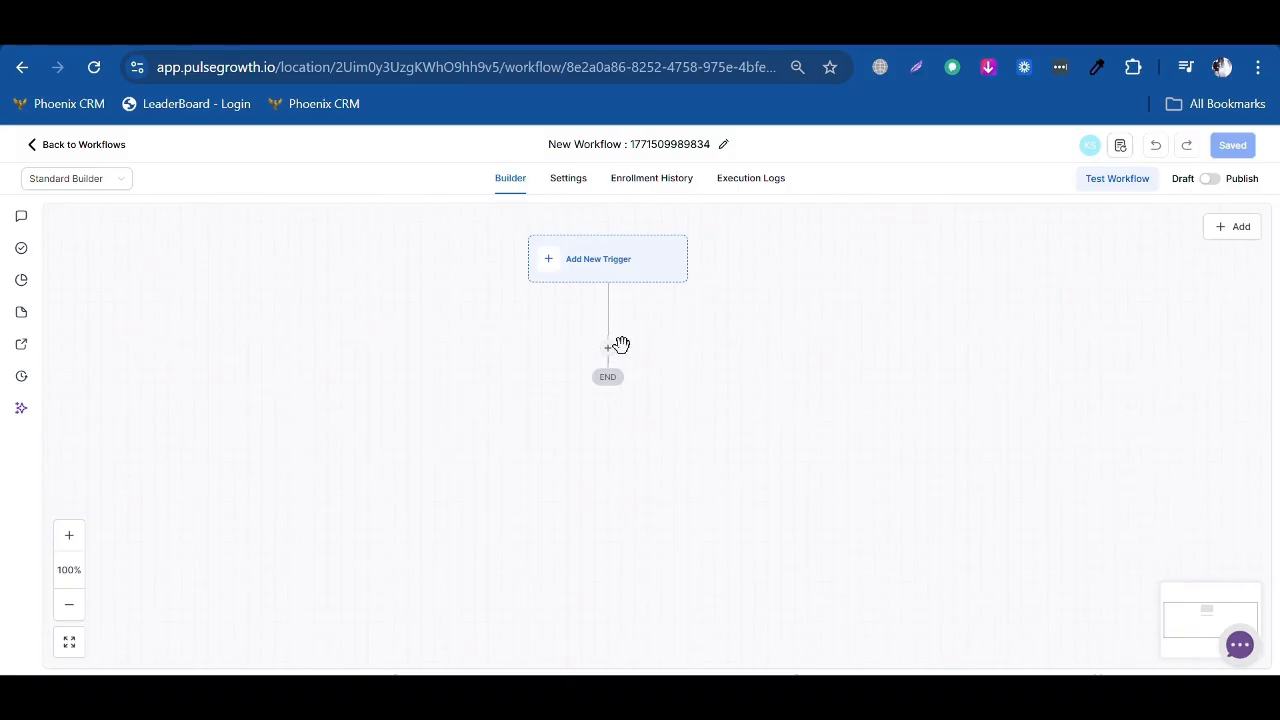
# Look through the trigger types available for the workflow, from contact and event triggers to communication and Google Ads.
pyautogui.click(605, 272)
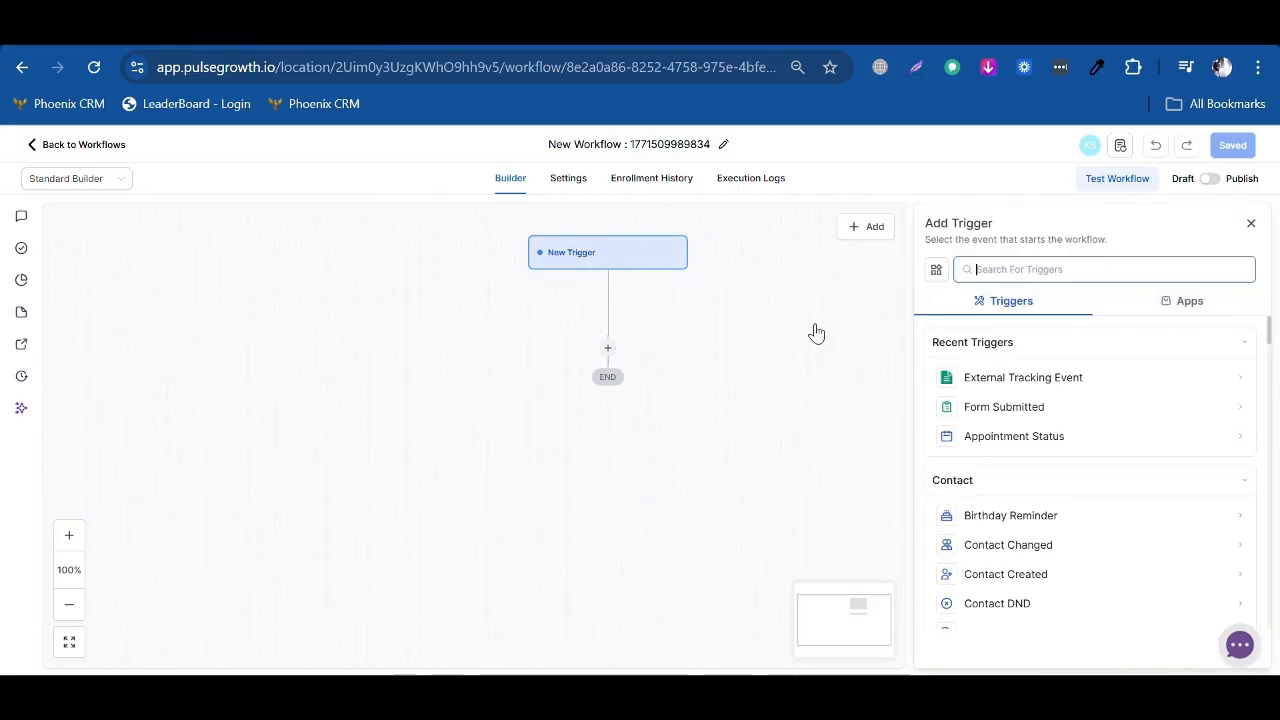
pyautogui.scroll(-2, 1112, 393)
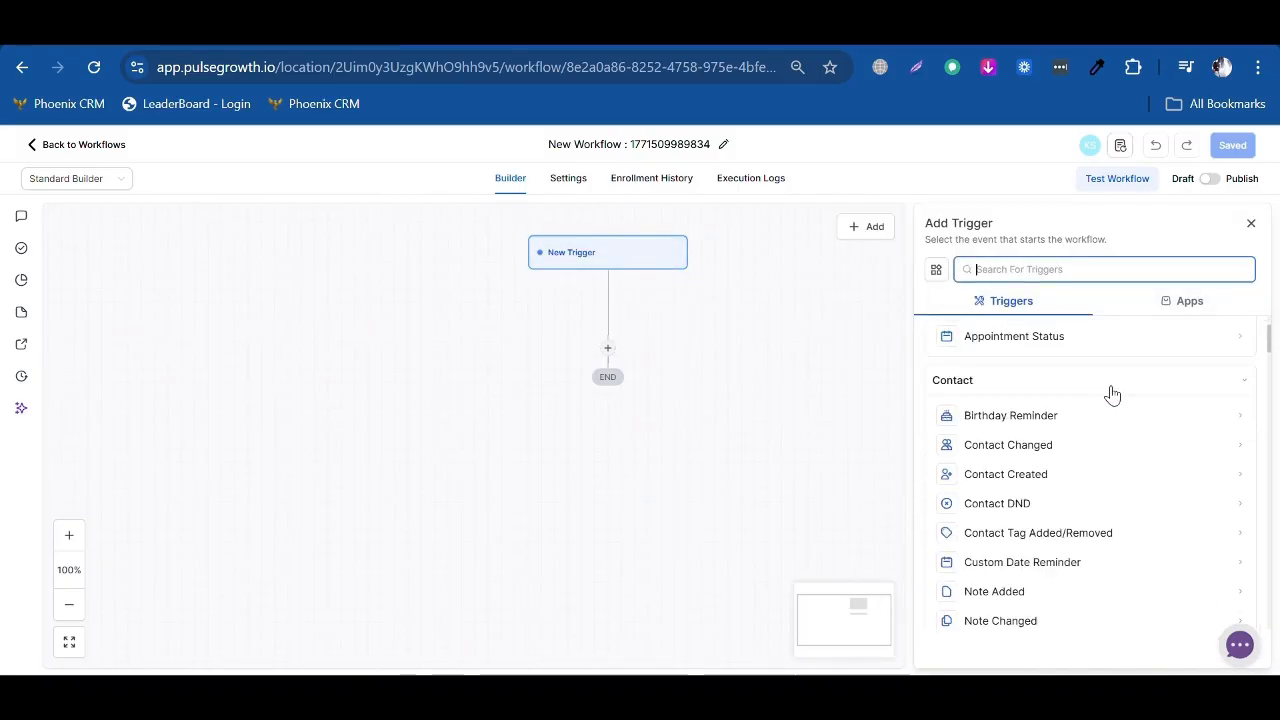
pyautogui.scroll(-2, 1064, 426)
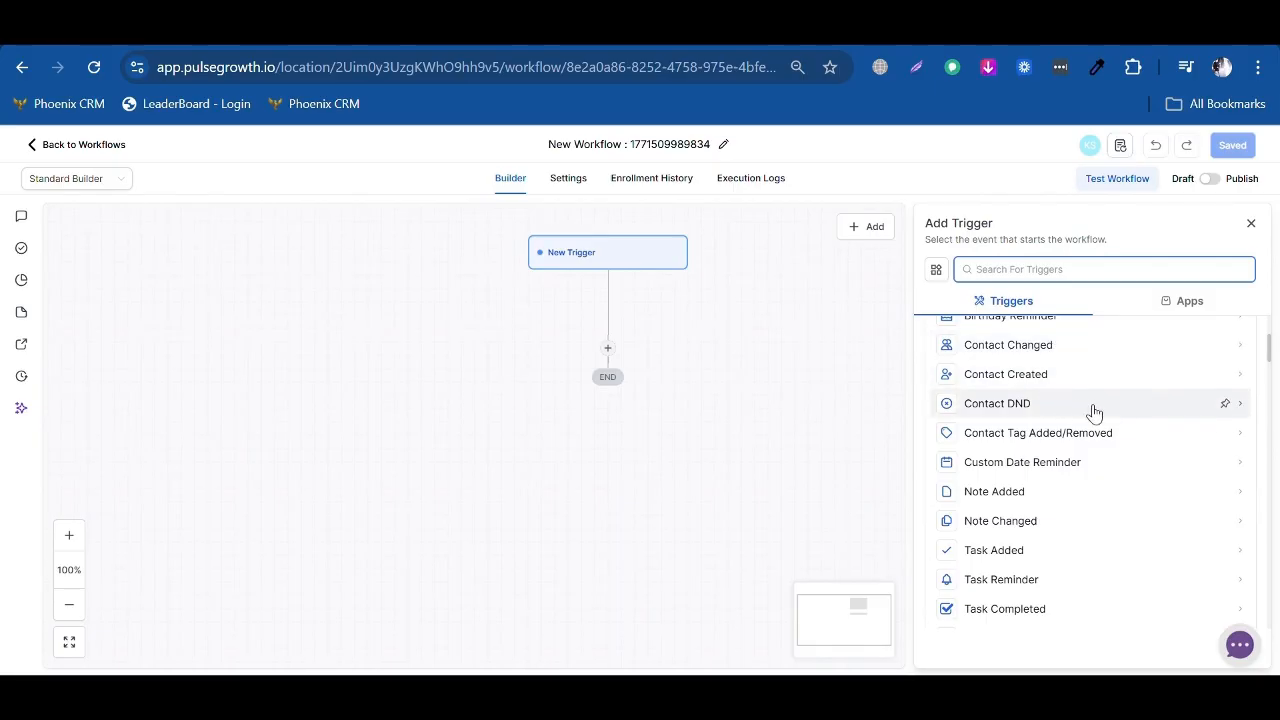
pyautogui.scroll(-4, 1083, 470)
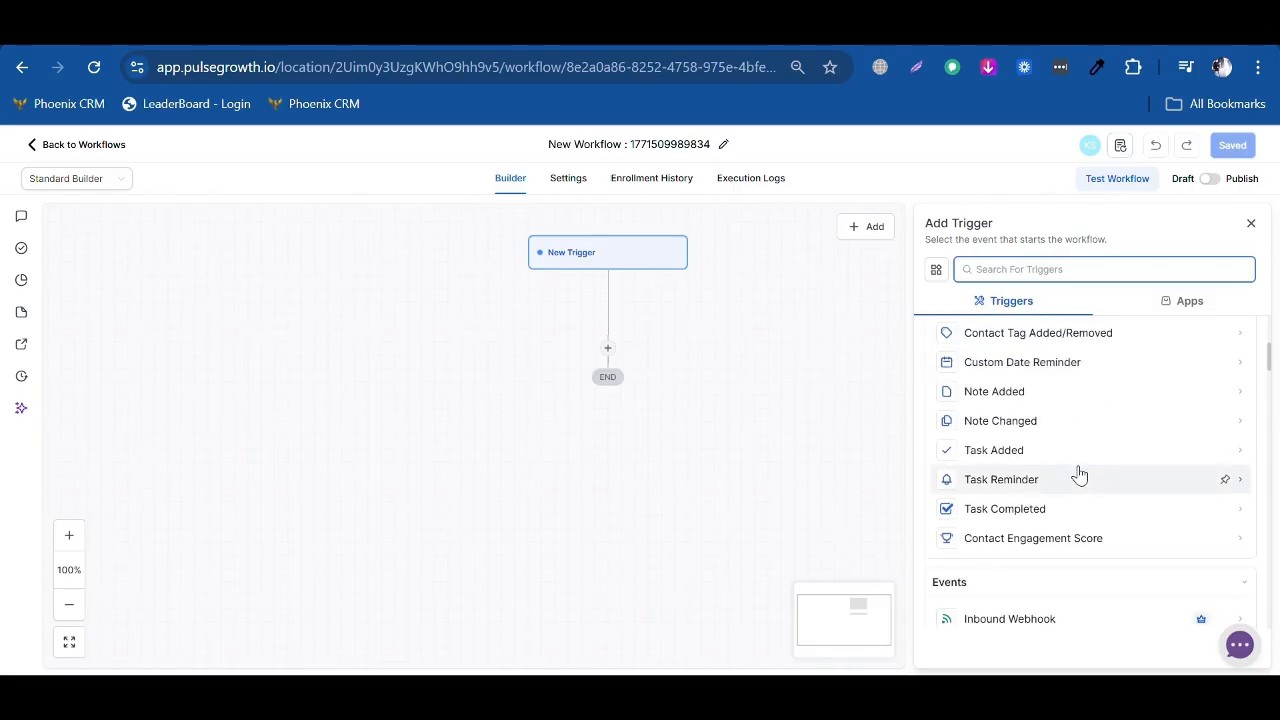
pyautogui.scroll(-2, 1078, 468)
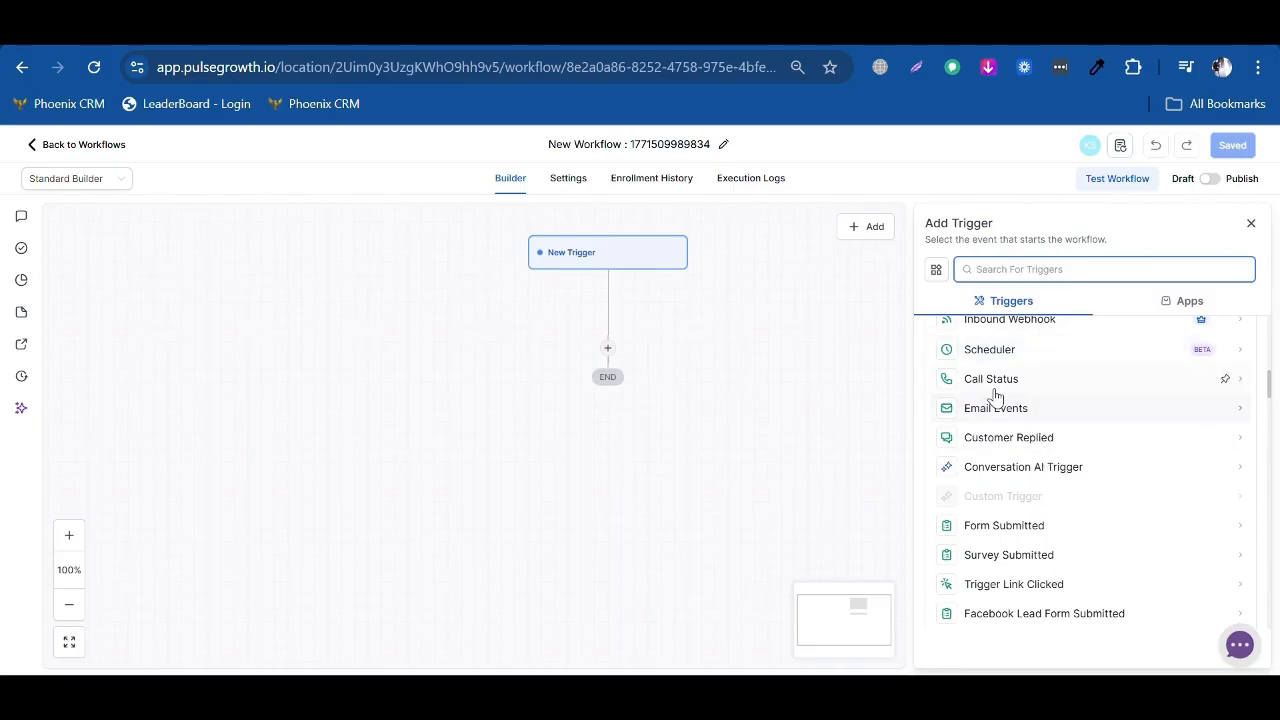
pyautogui.scroll(-2, 1037, 417)
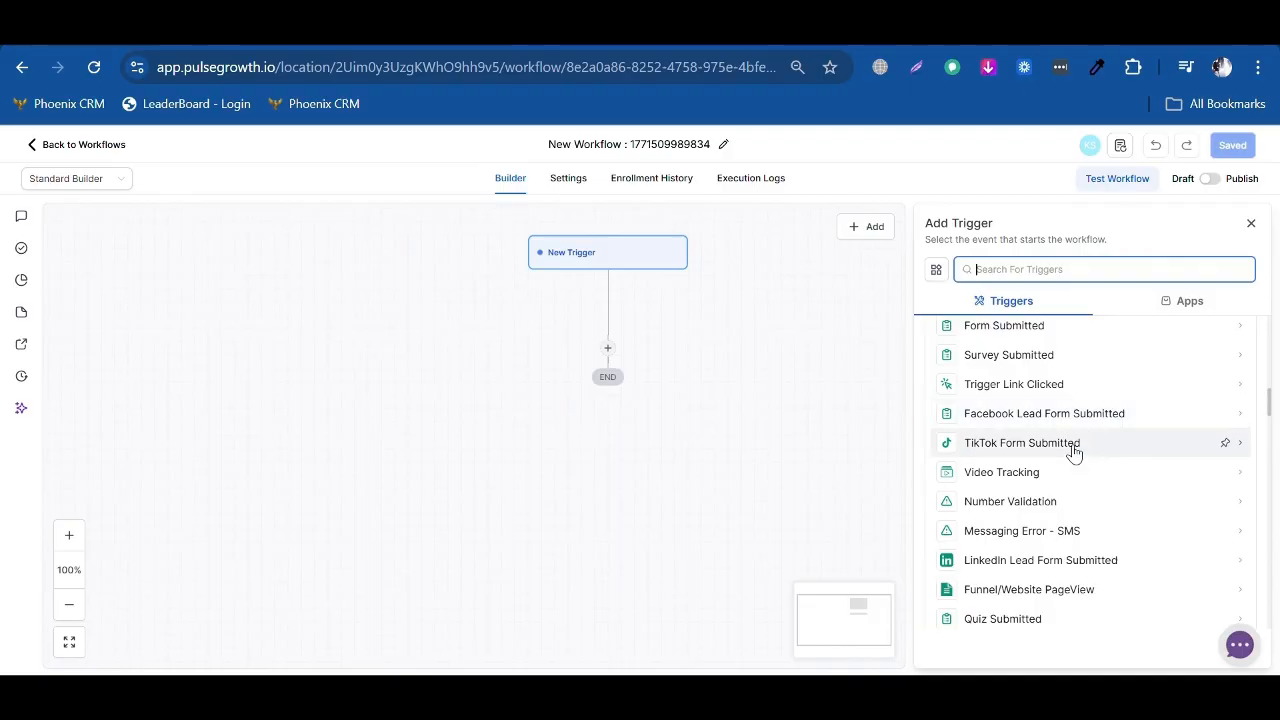
pyautogui.scroll(-1, 1063, 457)
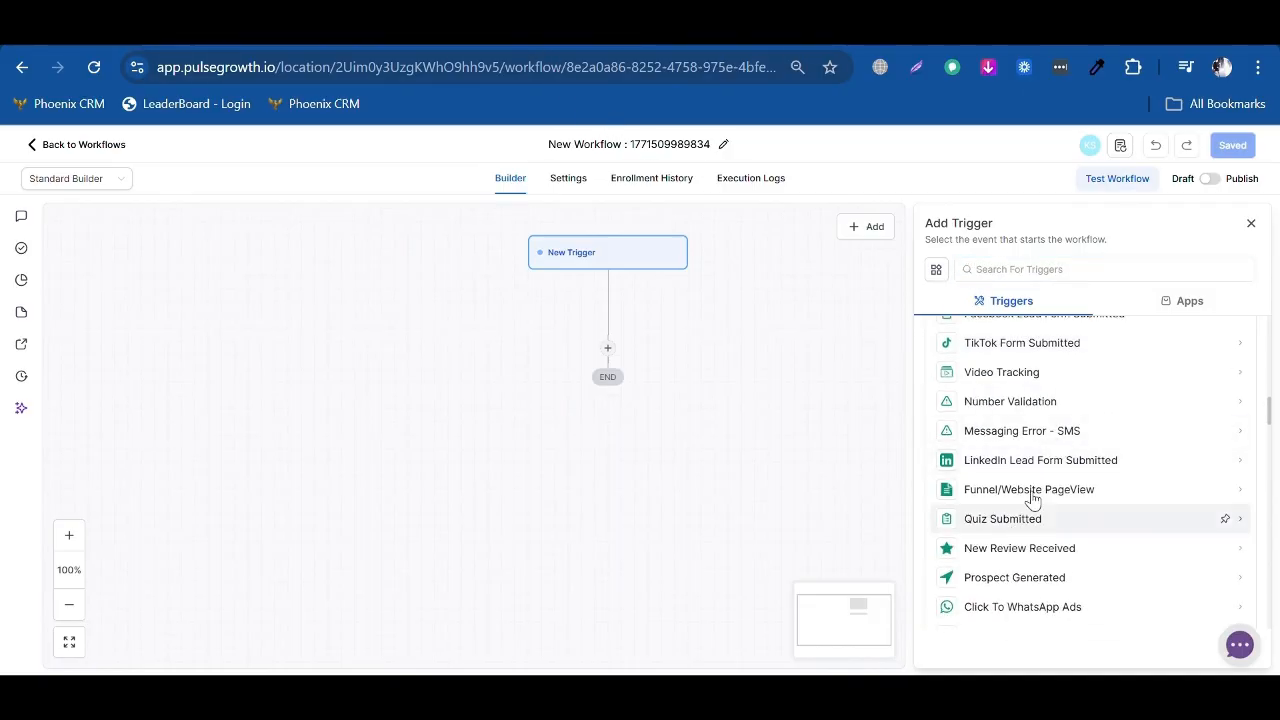
pyautogui.scroll(-10, 1037, 486)
pyautogui.scroll(-2, 1041, 490)
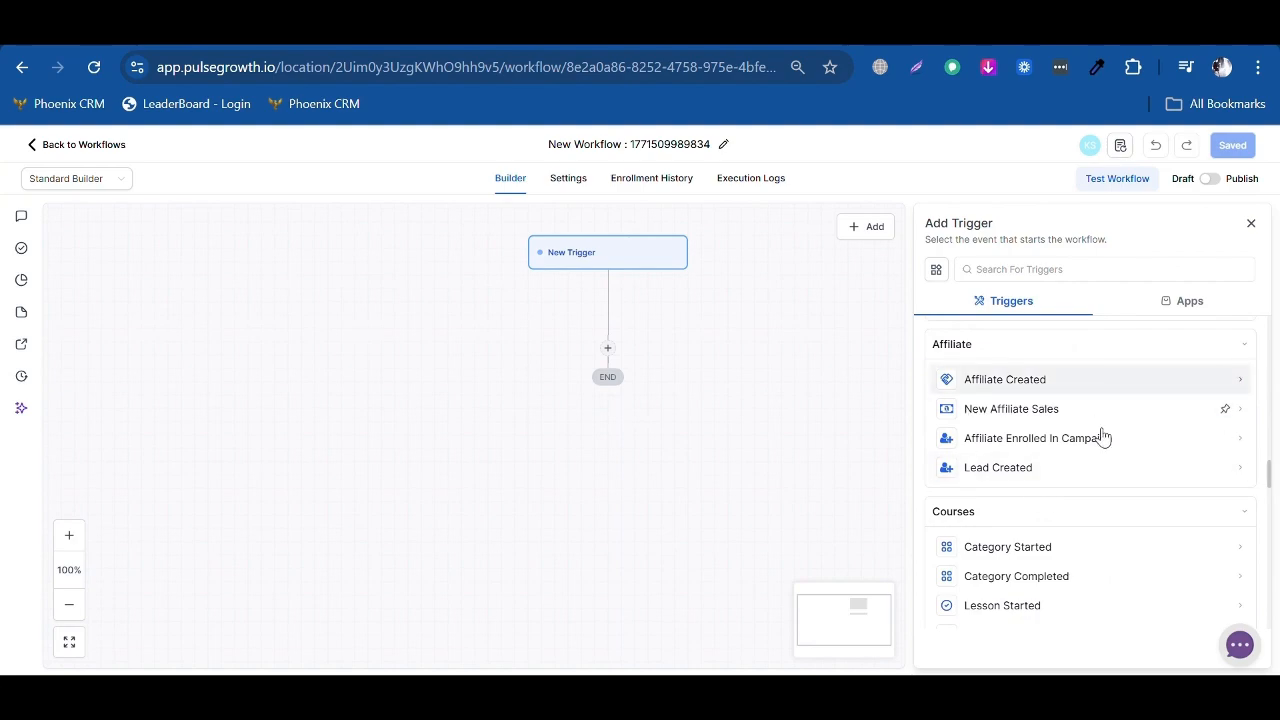
pyautogui.scroll(-10, 1050, 500)
pyautogui.scroll(-10, 1043, 520)
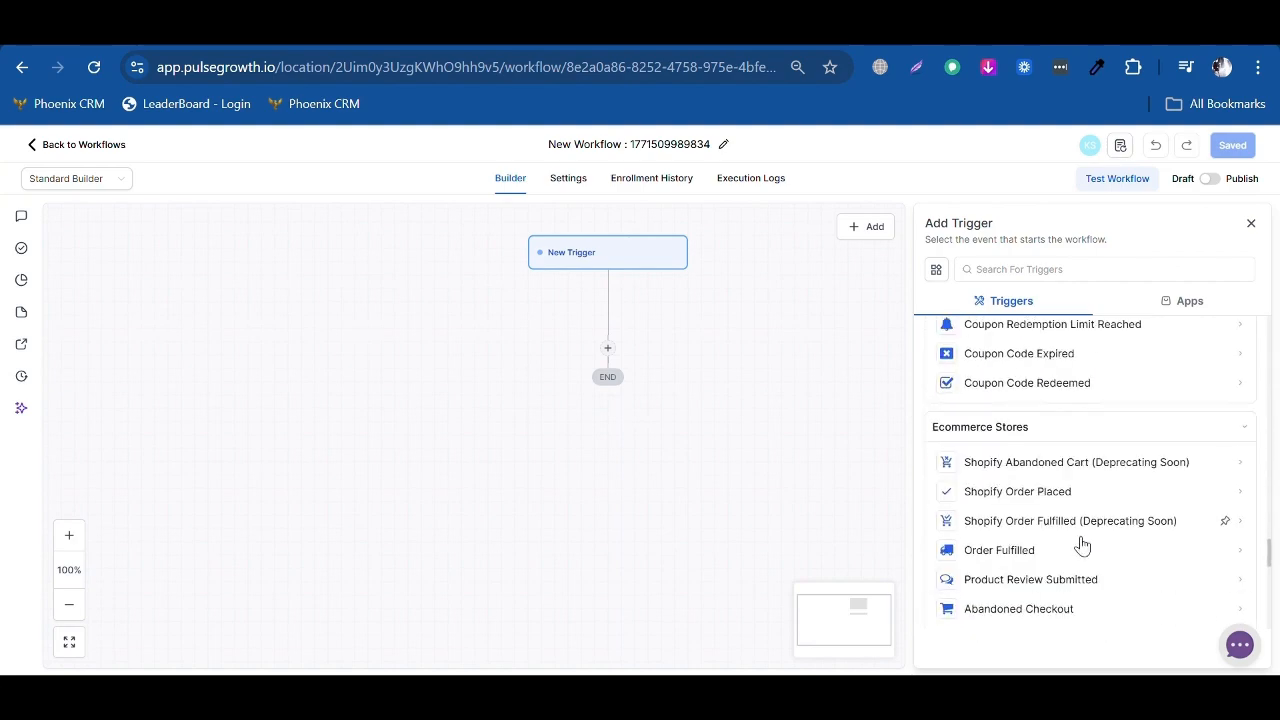
pyautogui.scroll(-1, 1085, 530)
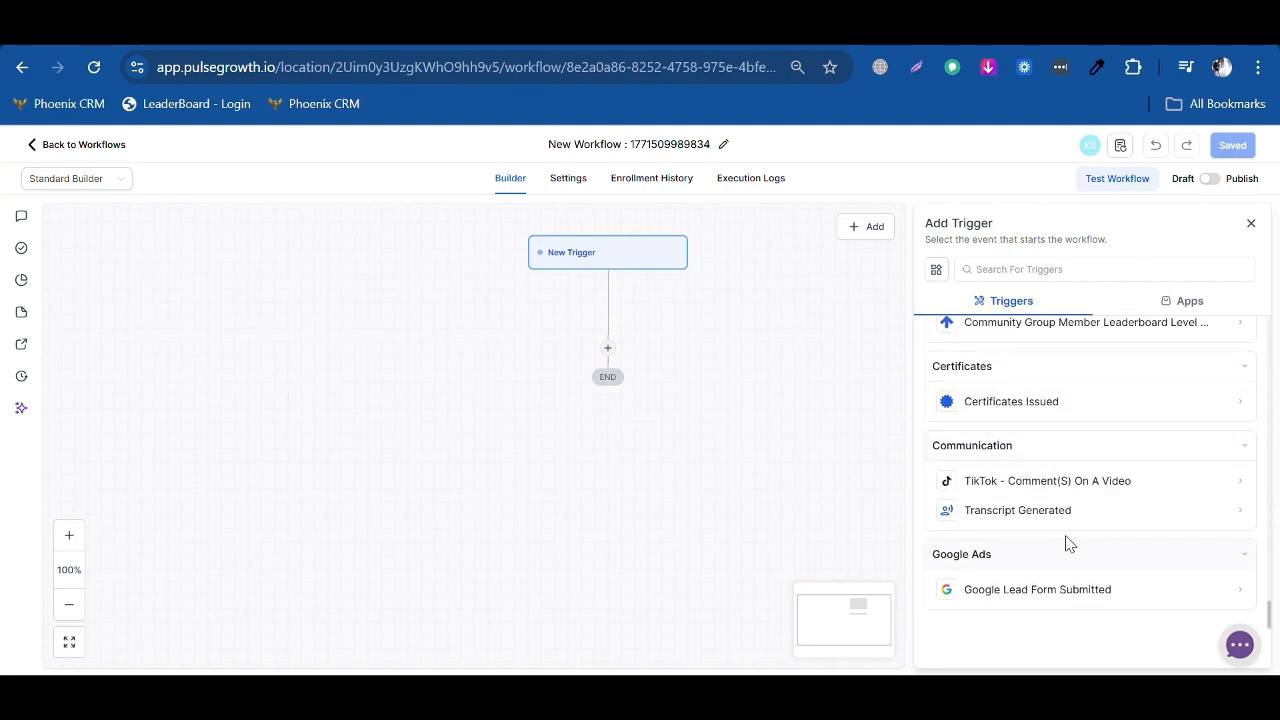
pyautogui.click(1250, 224)
# Look through the actions available for the workflow, including the contact, custom object and communication categories.
pyautogui.click(603, 345)
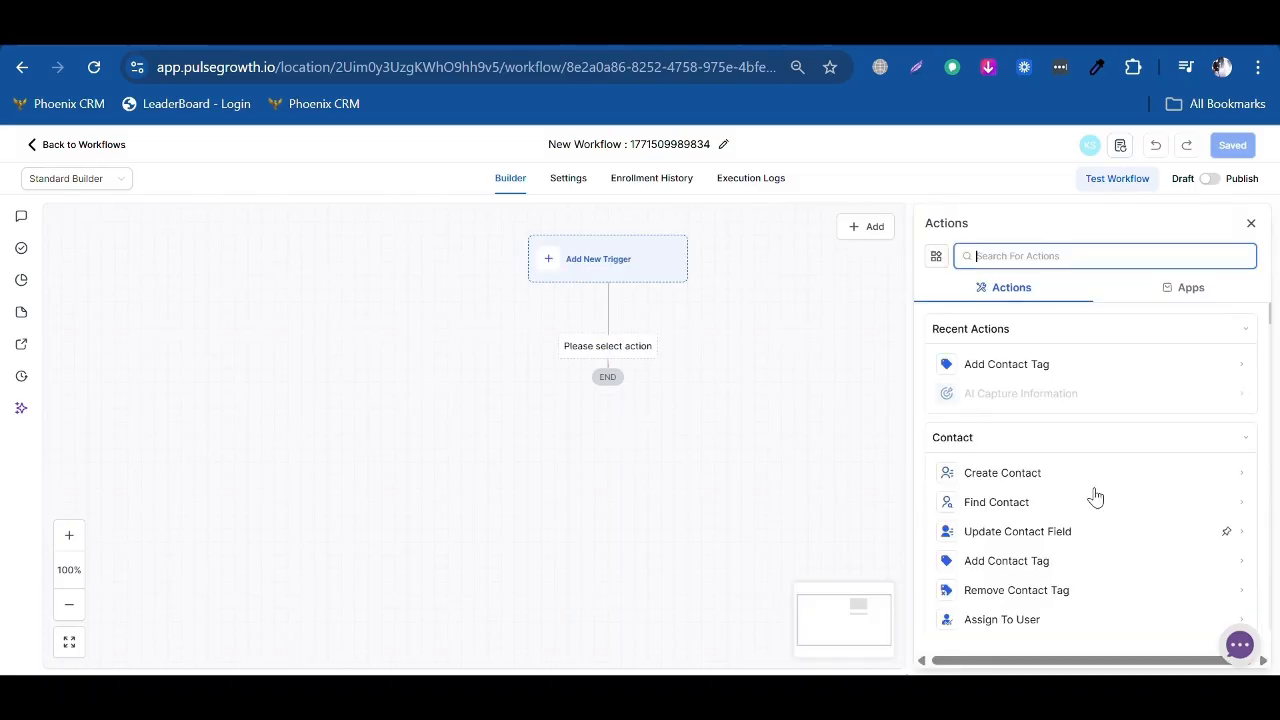
pyautogui.scroll(-2, 1035, 340)
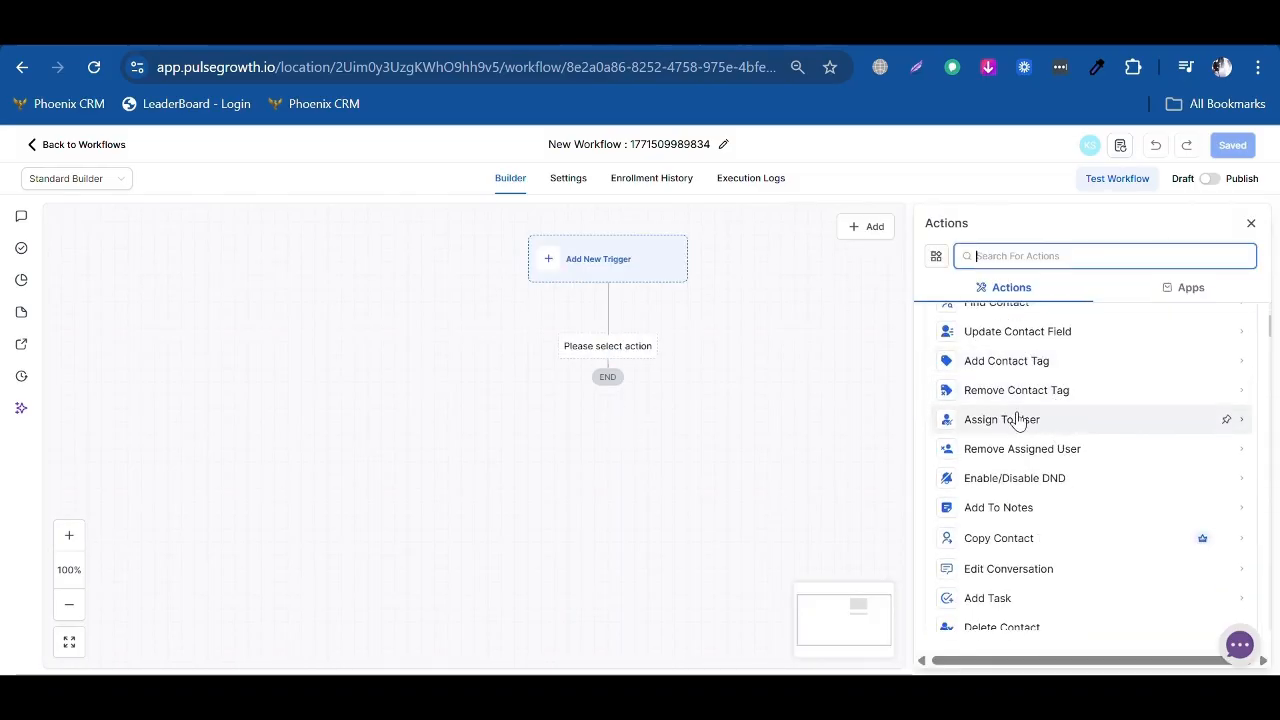
pyautogui.scroll(-4, 1046, 403)
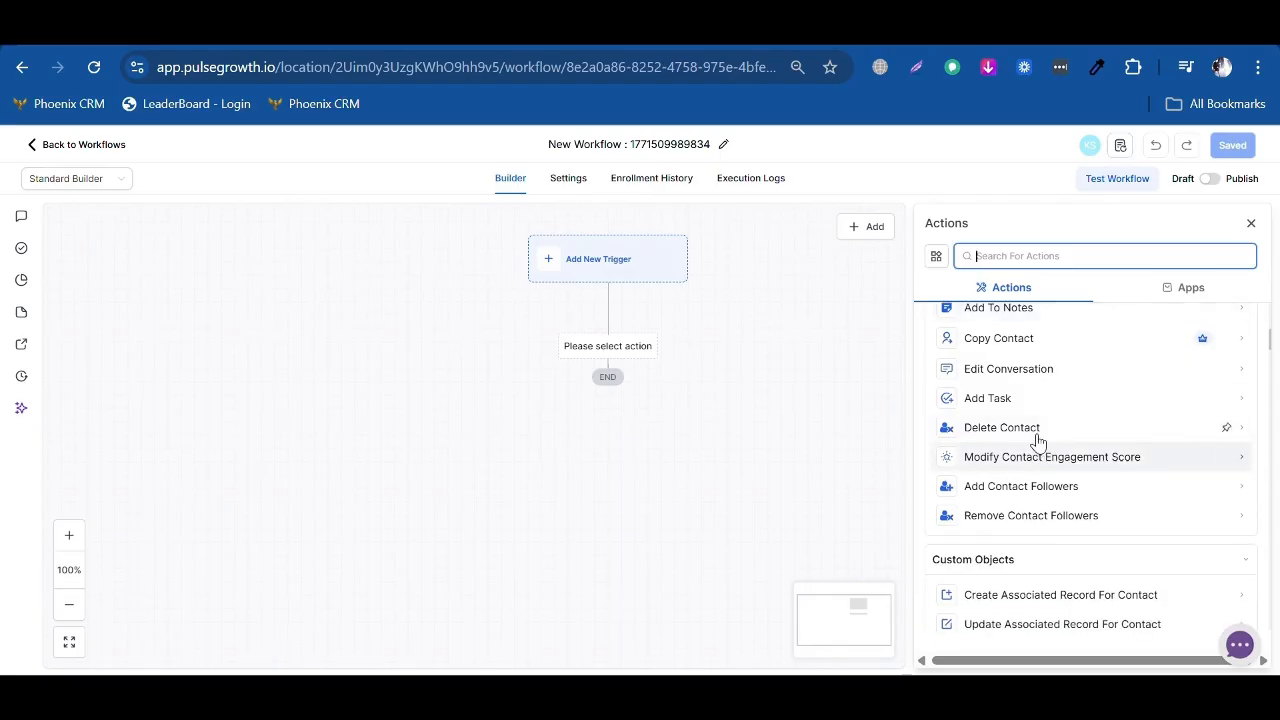
pyautogui.scroll(-1, 1040, 450)
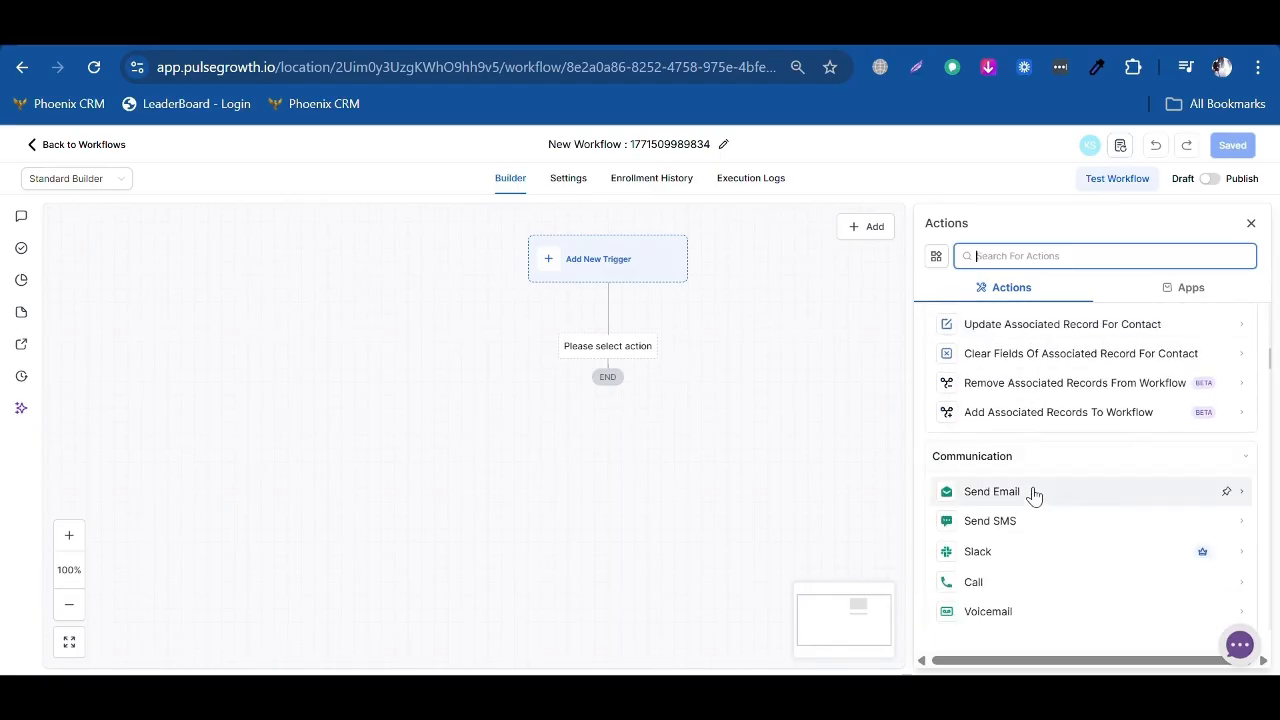
pyautogui.scroll(-2, 1032, 485)
pyautogui.scroll(1, 1000, 418)
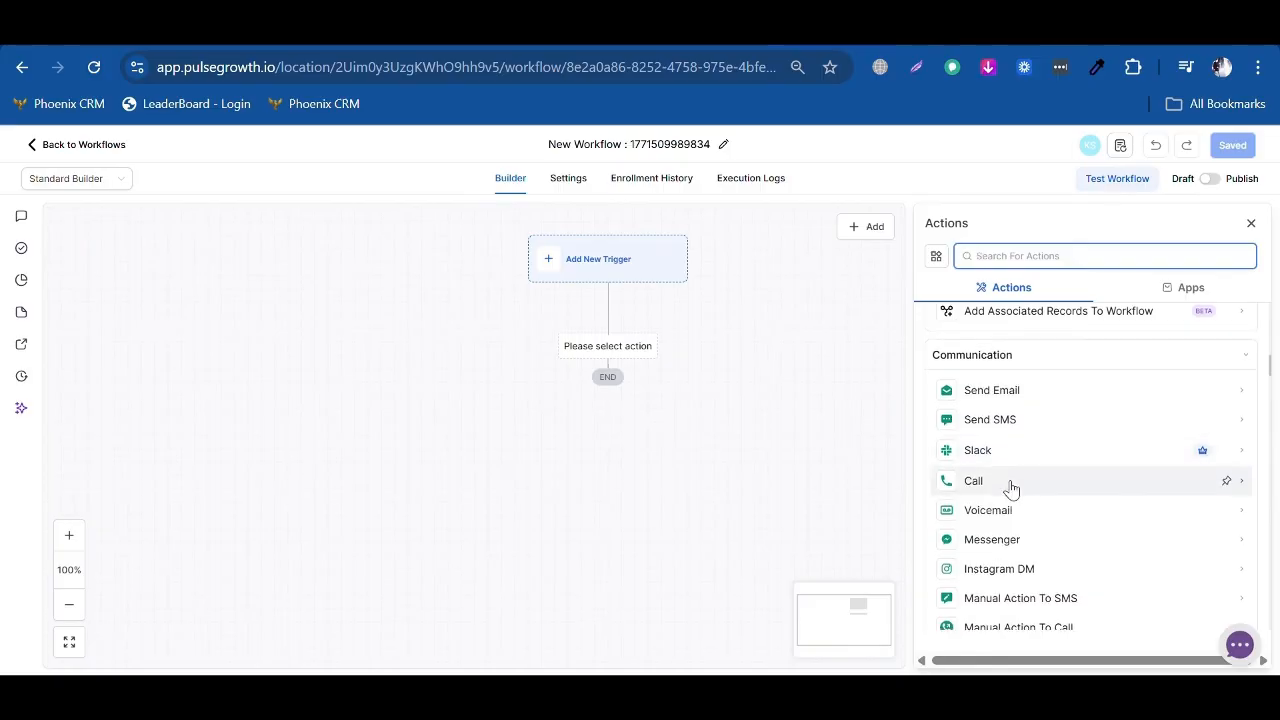
pyautogui.scroll(-1, 1008, 480)
pyautogui.scroll(-1, 1065, 445)
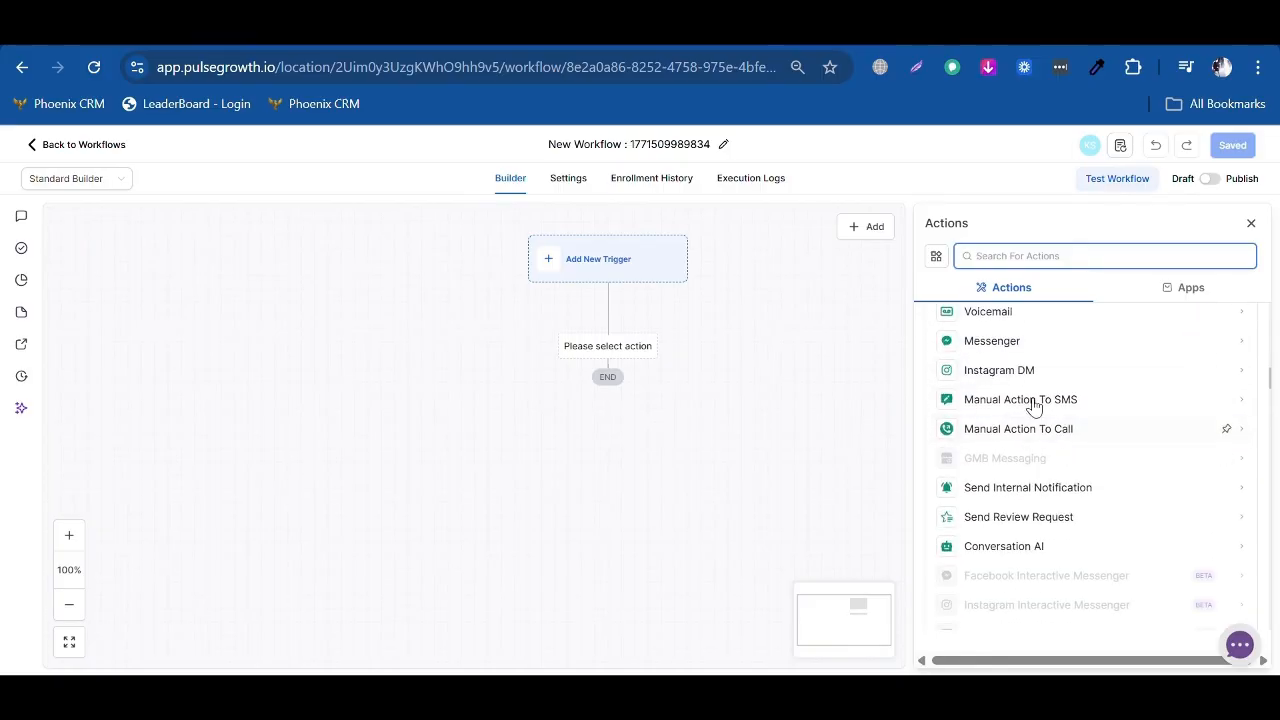
pyautogui.scroll(-1, 1078, 430)
pyautogui.scroll(-2, 1057, 443)
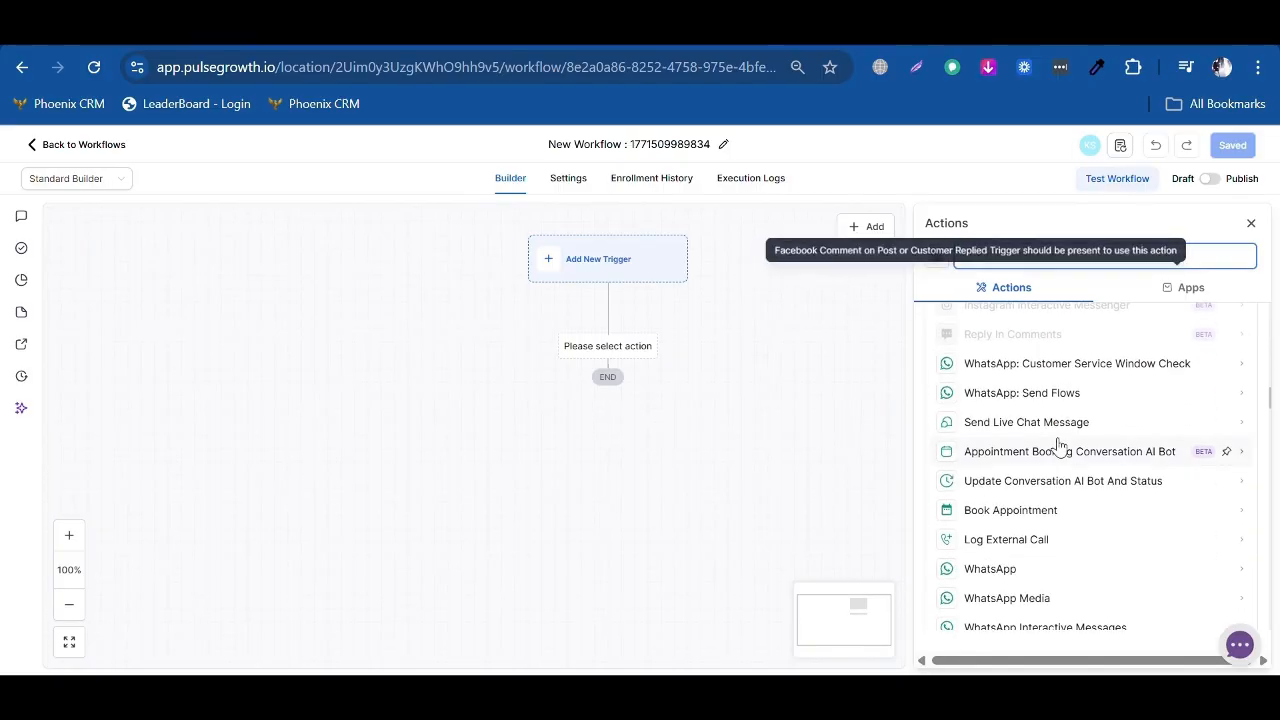
pyautogui.scroll(-4, 1076, 408)
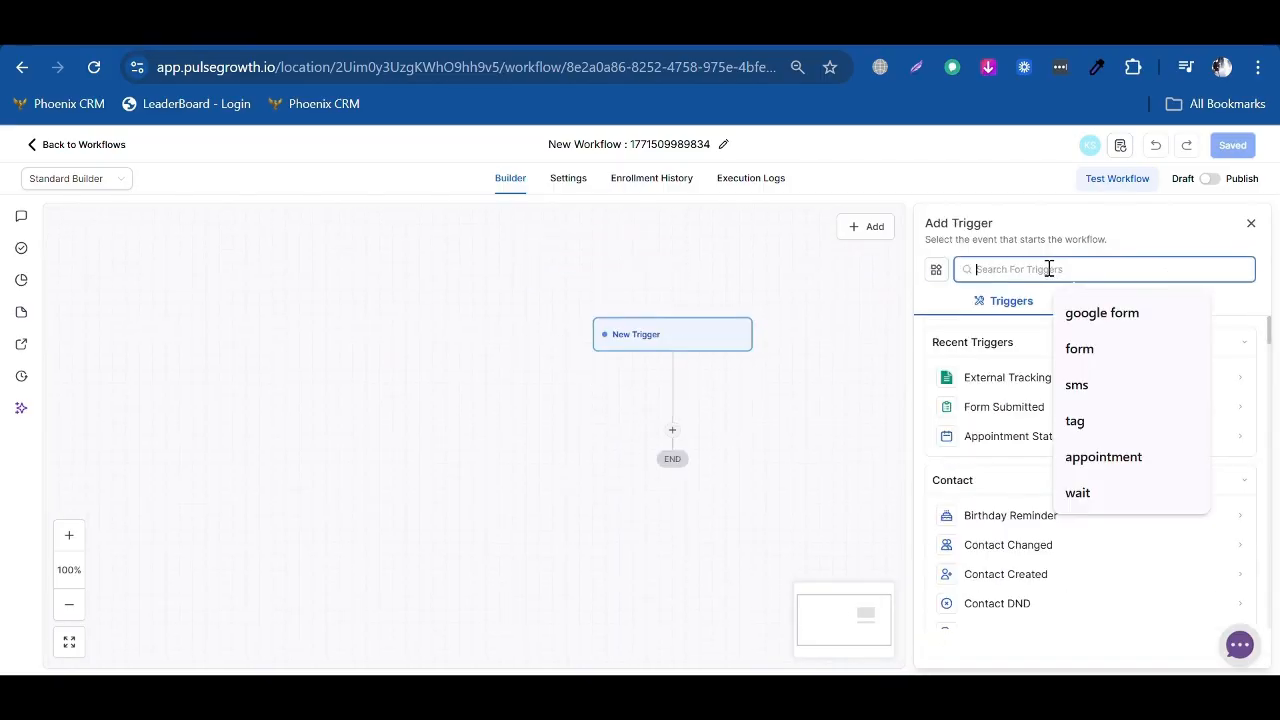
# Add a Form Submitted trigger with the filter "Form is" set to Form 38, and save it.
pyautogui.write('form')
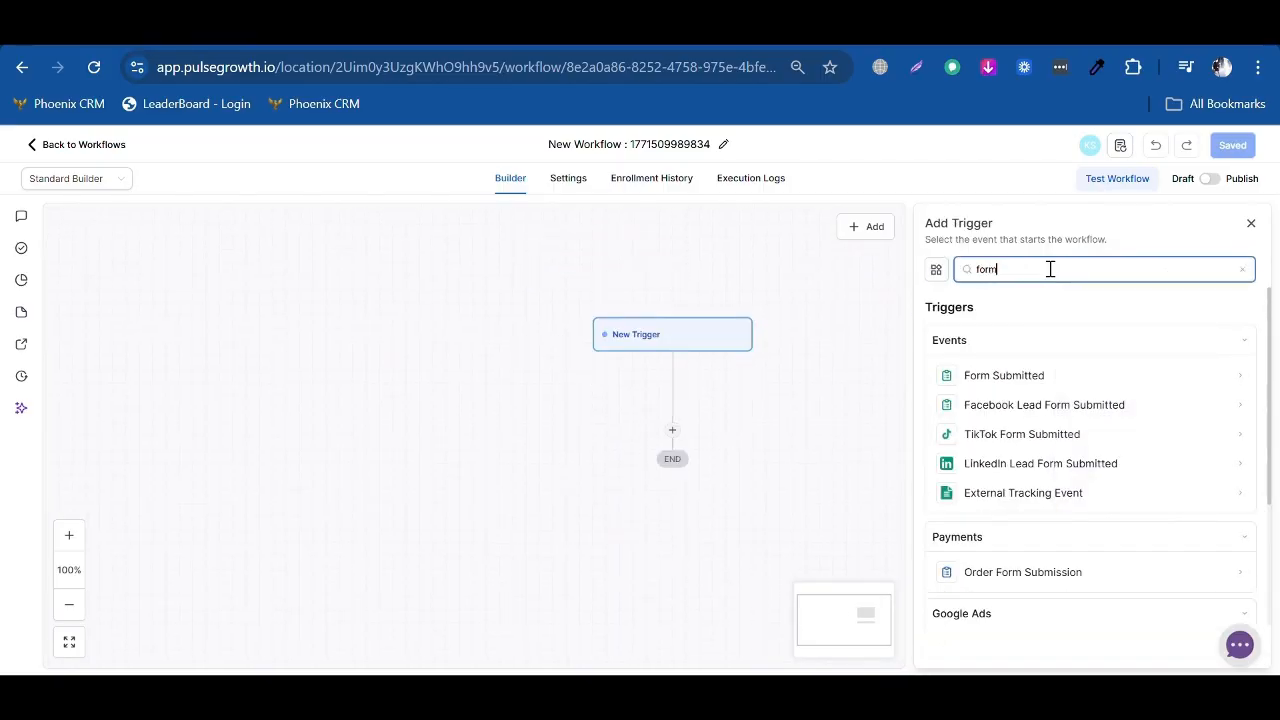
pyautogui.click(1032, 378)
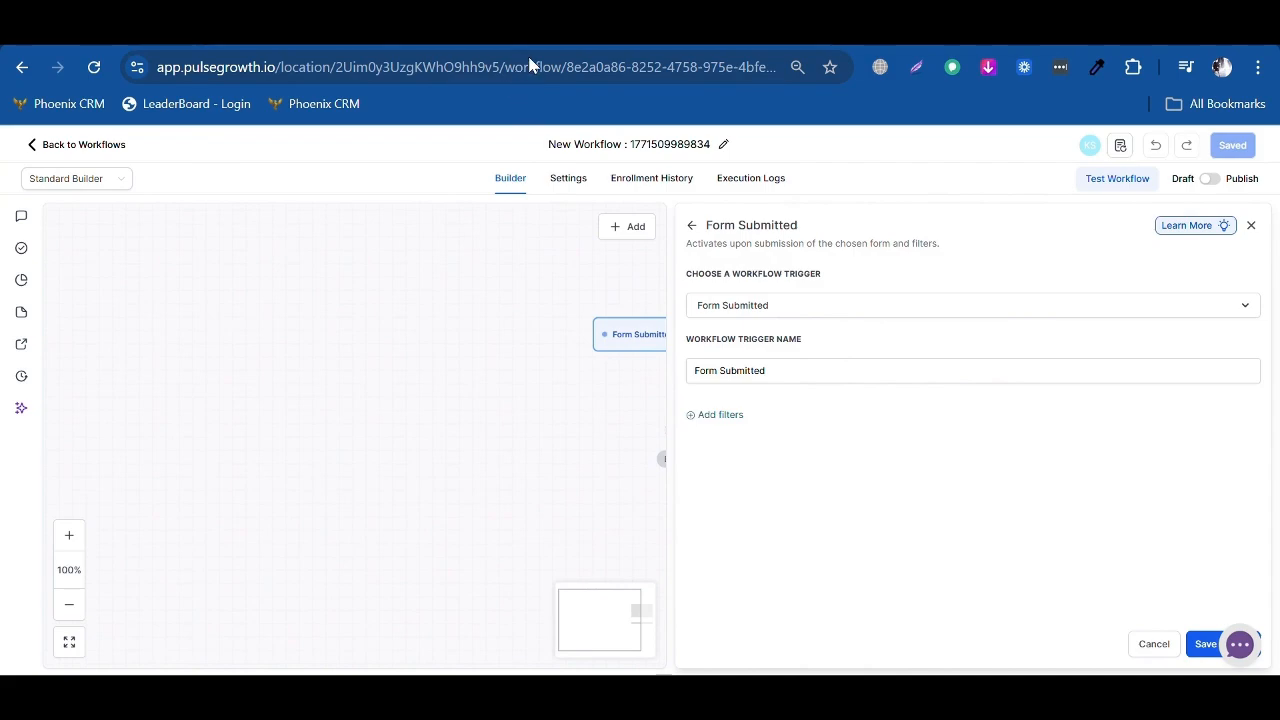
pyautogui.click(722, 415)
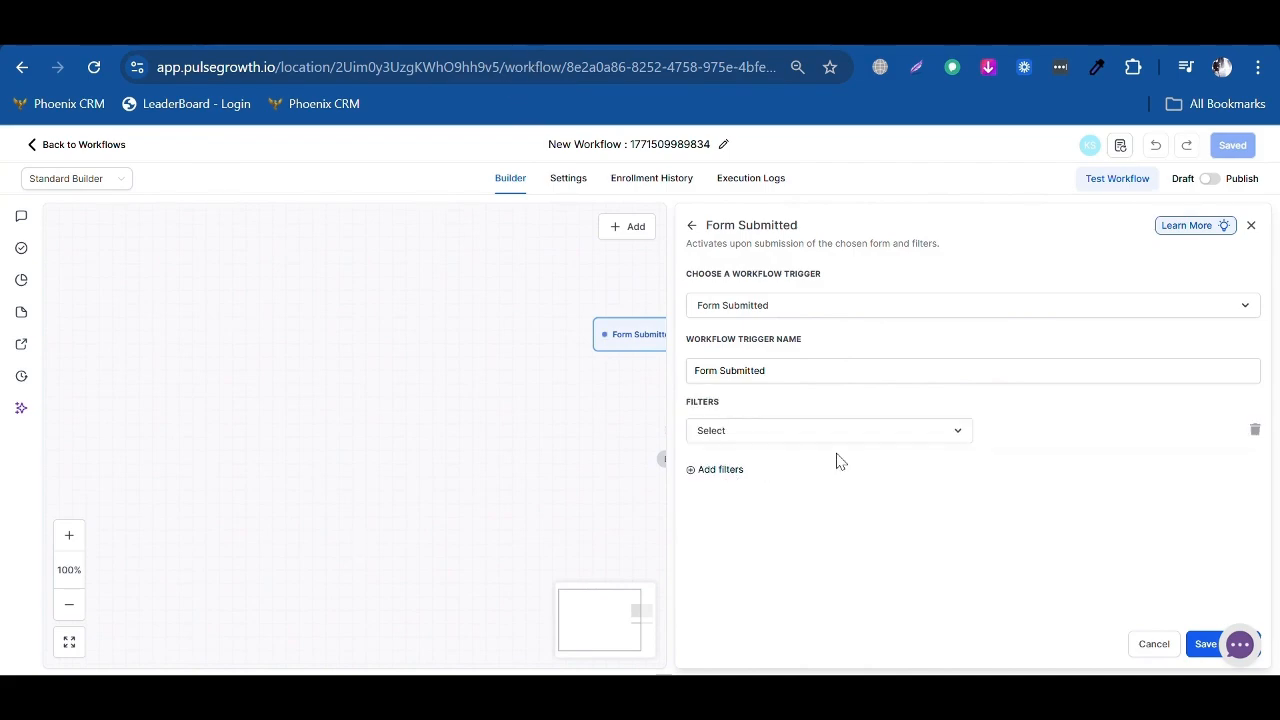
pyautogui.click(849, 437)
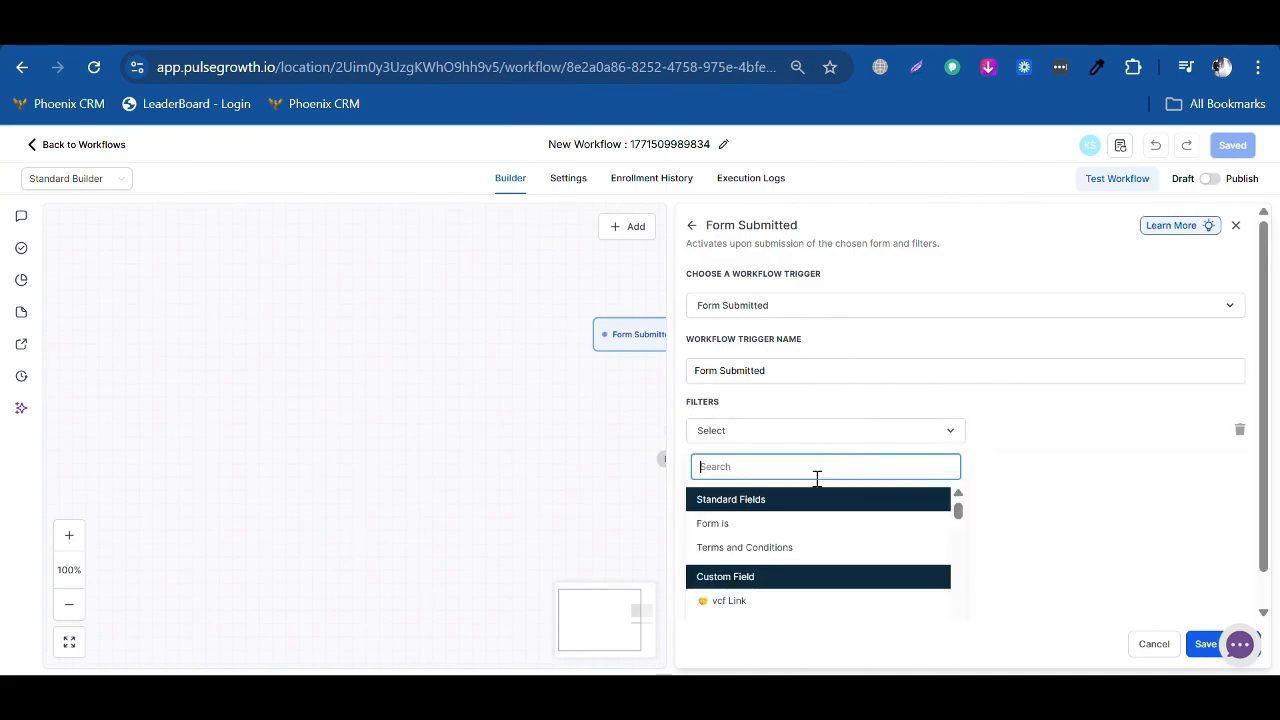
pyautogui.click(766, 528)
pyautogui.click(1031, 437)
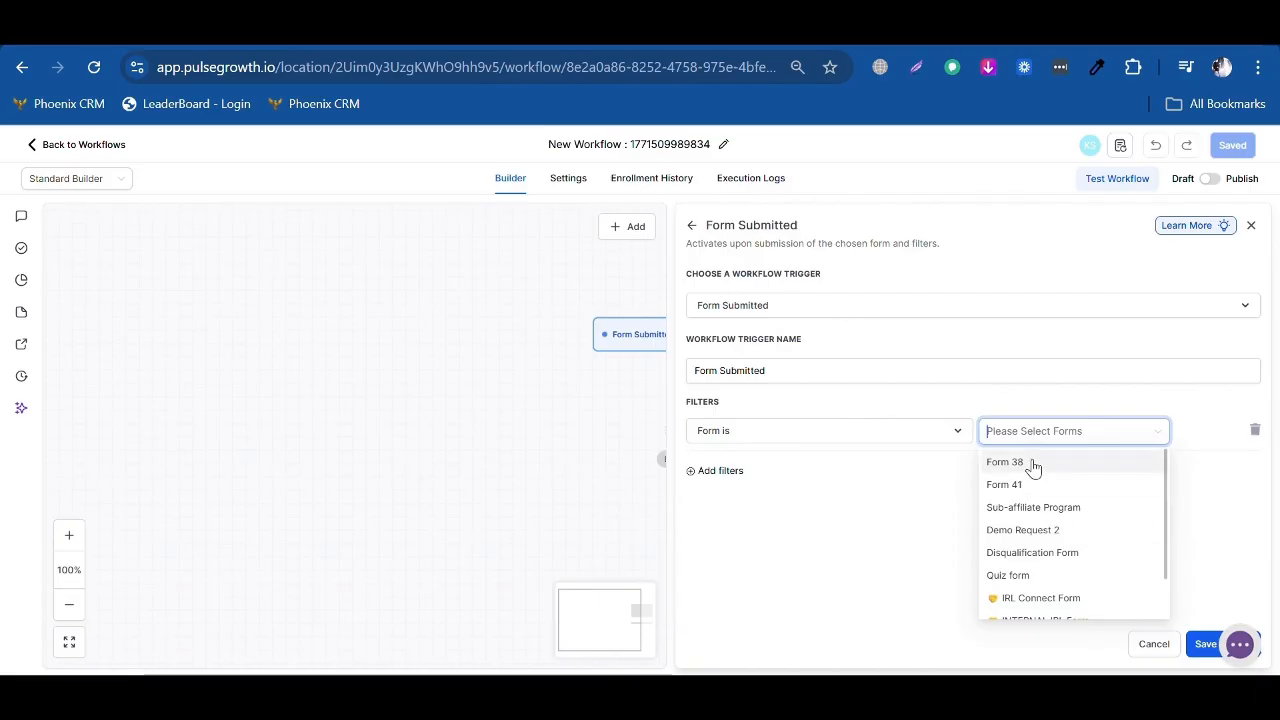
pyautogui.click(1031, 464)
pyautogui.click(904, 578)
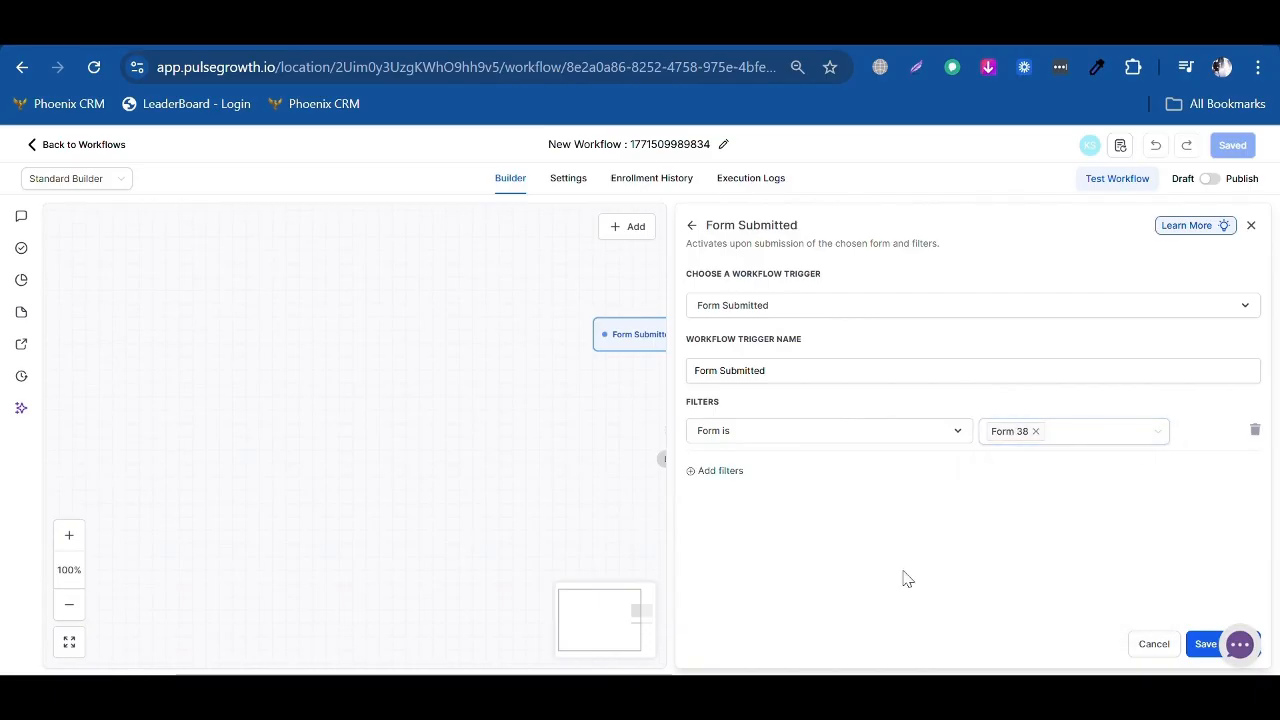
pyautogui.click(1198, 646)
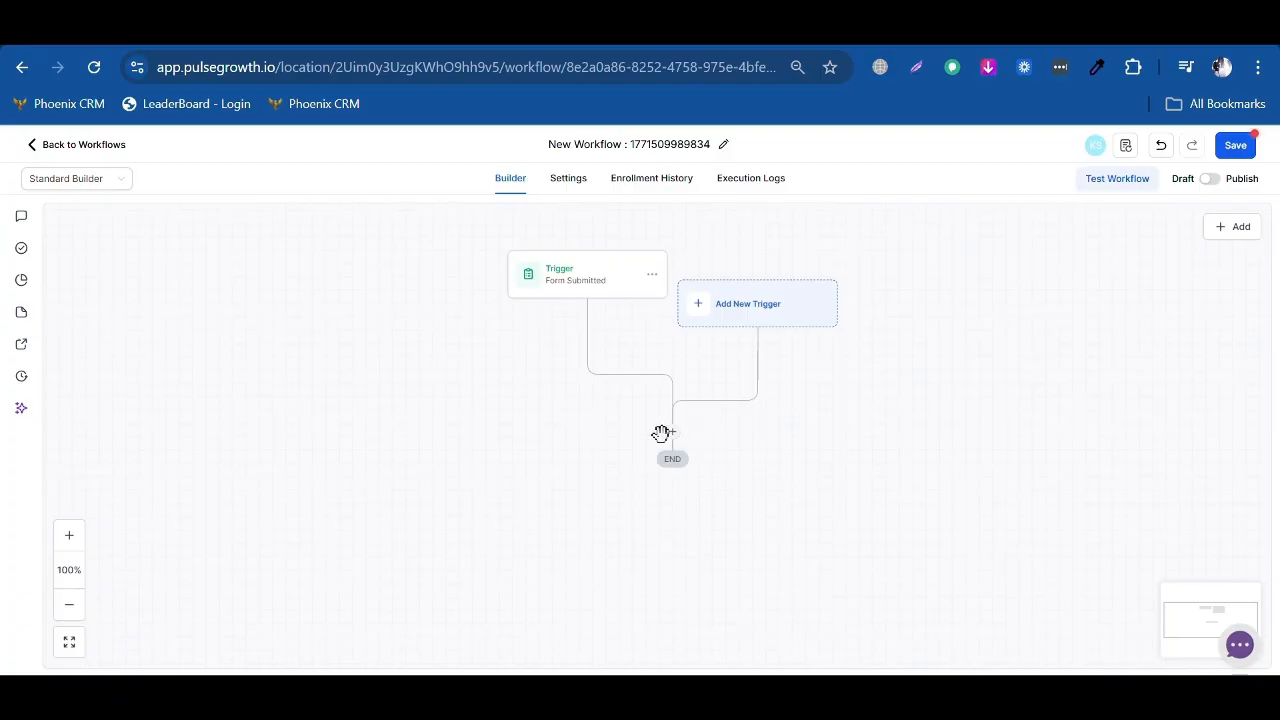
# Add an Add Contact Tag action below the Form Submitted trigger with the tag "new leads", and save it.
pyautogui.click(673, 437)
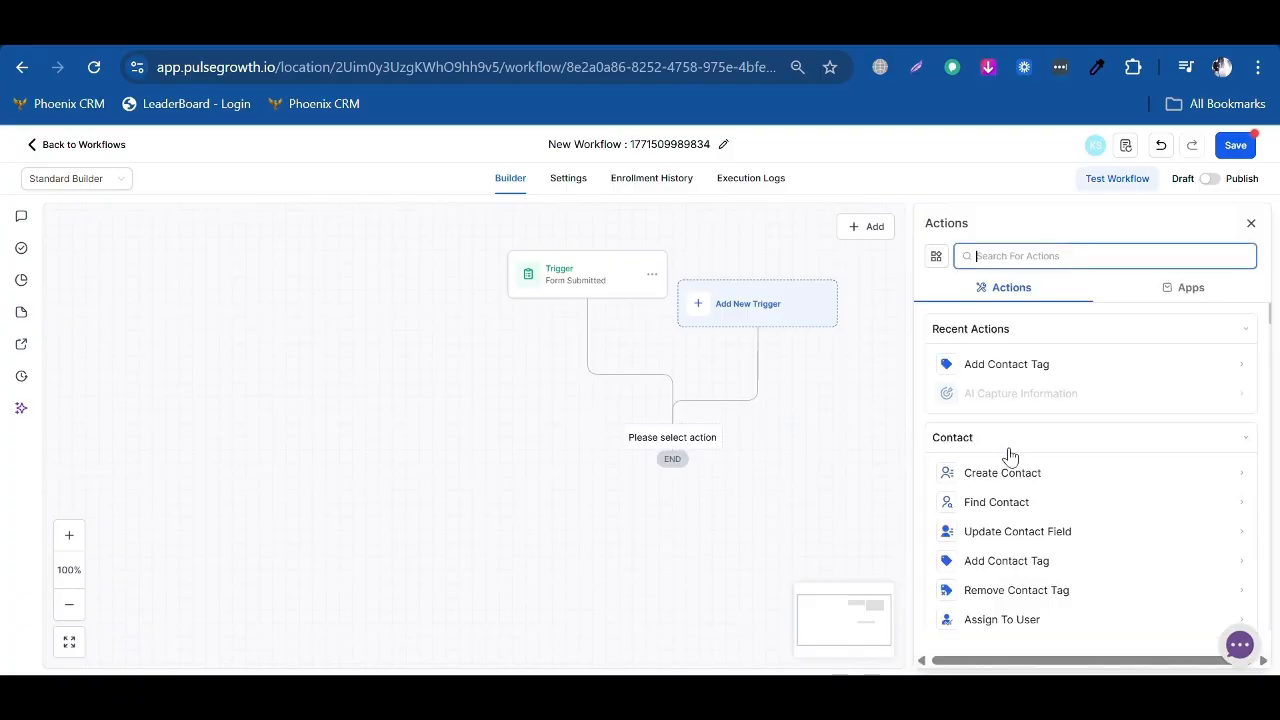
pyautogui.scroll(-5, 1100, 440)
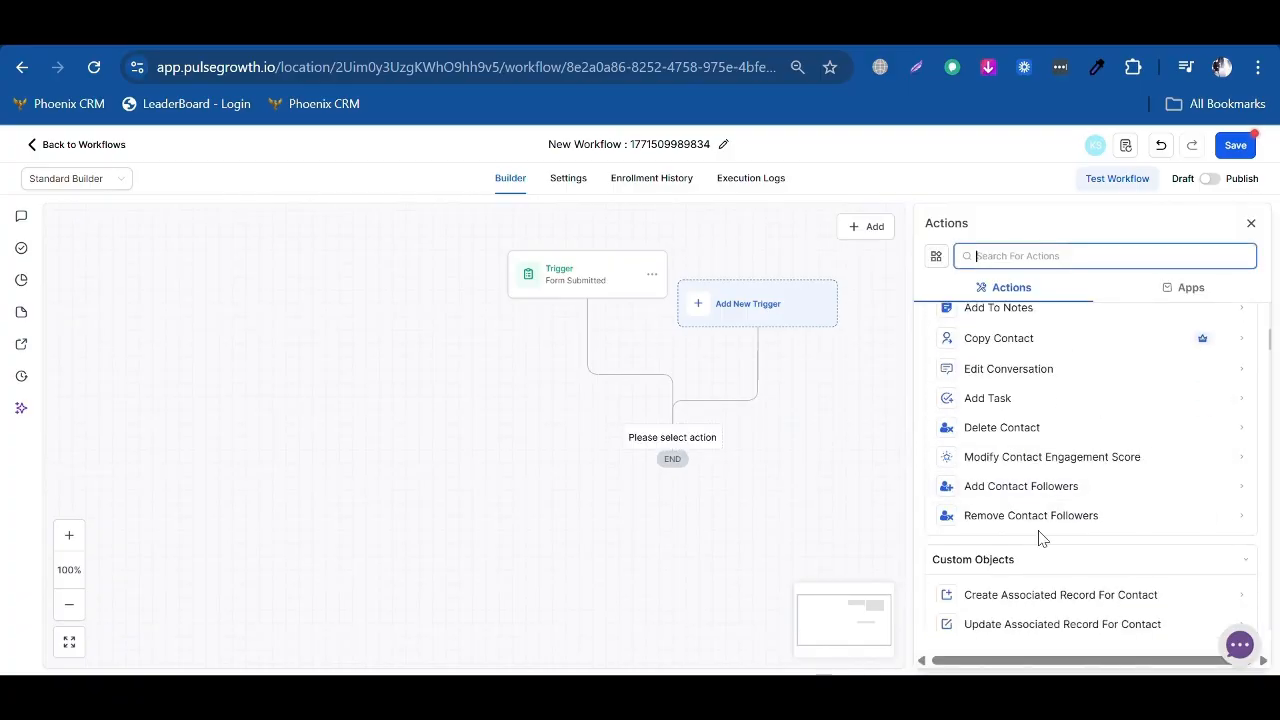
pyautogui.scroll(3, 1037, 449)
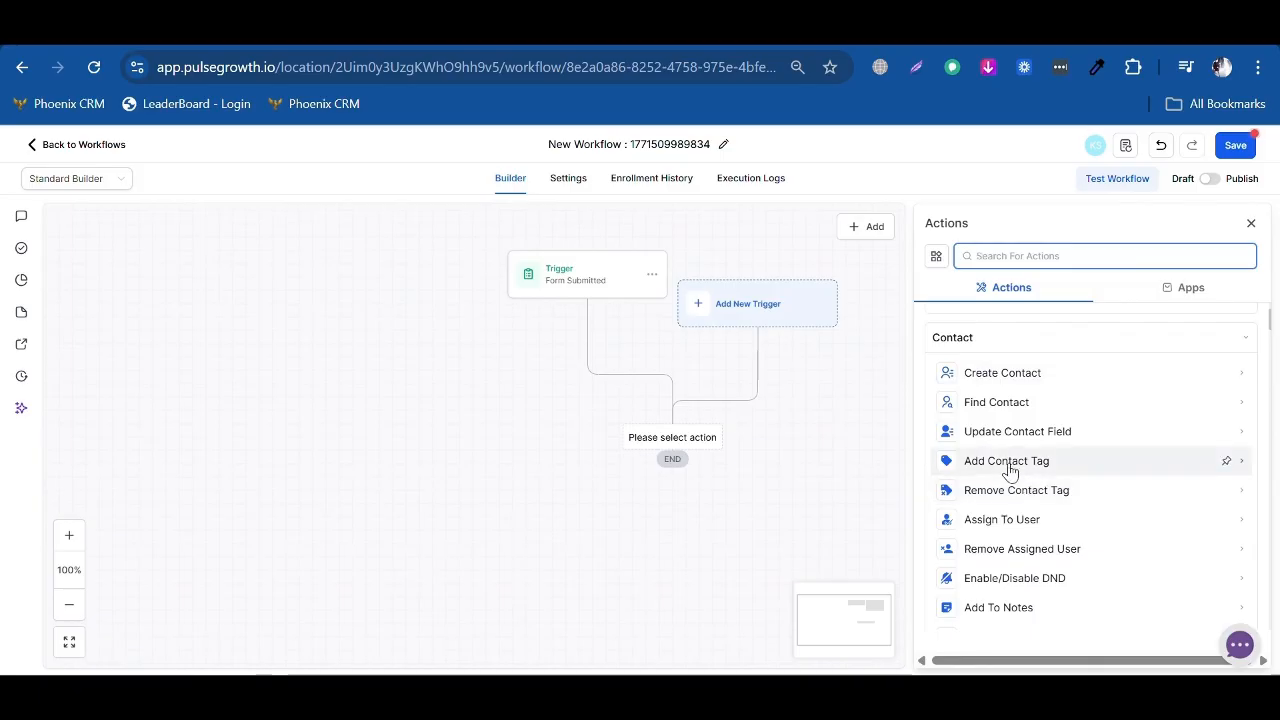
pyautogui.click(970, 463)
pyautogui.click(962, 365)
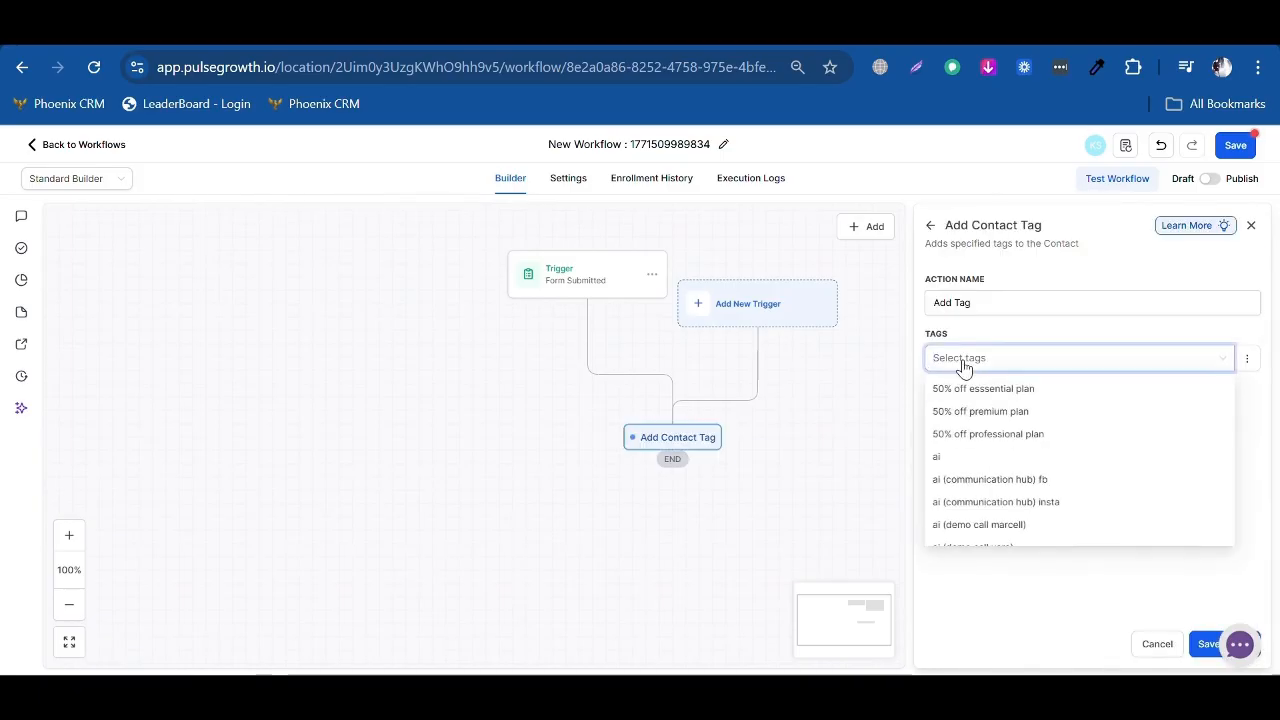
pyautogui.write('new')
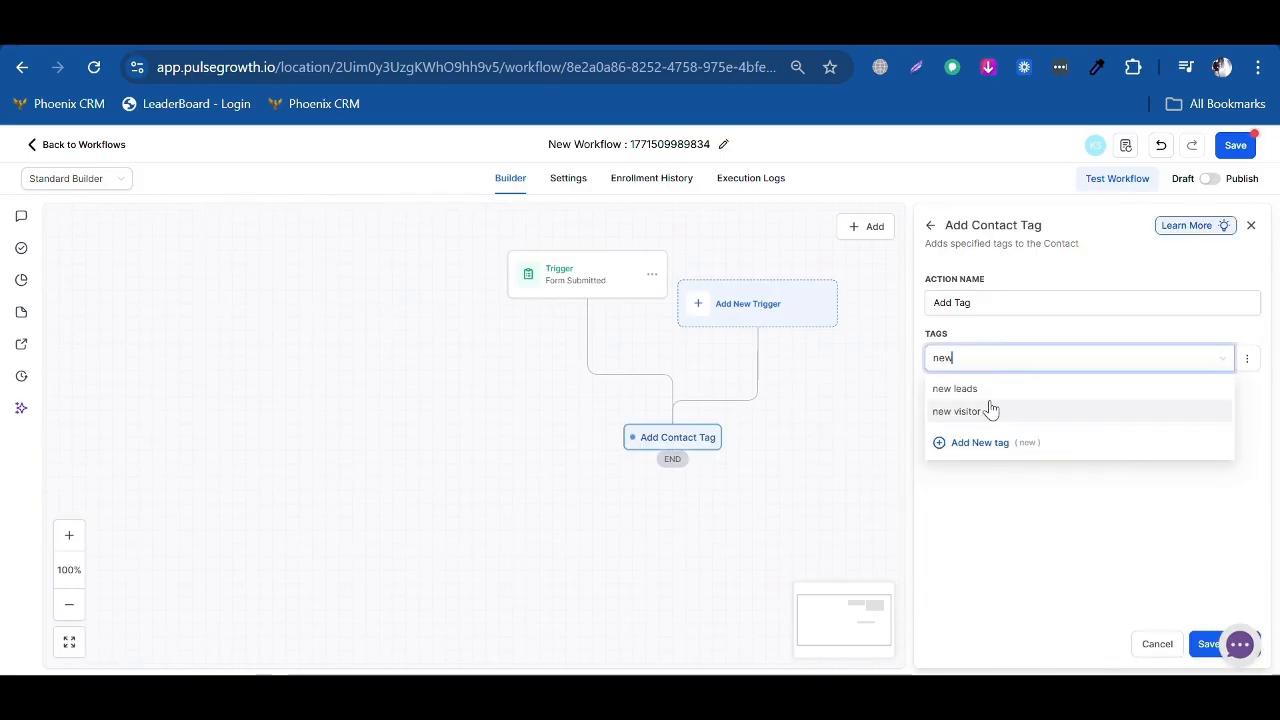
pyautogui.click(993, 392)
pyautogui.click(996, 529)
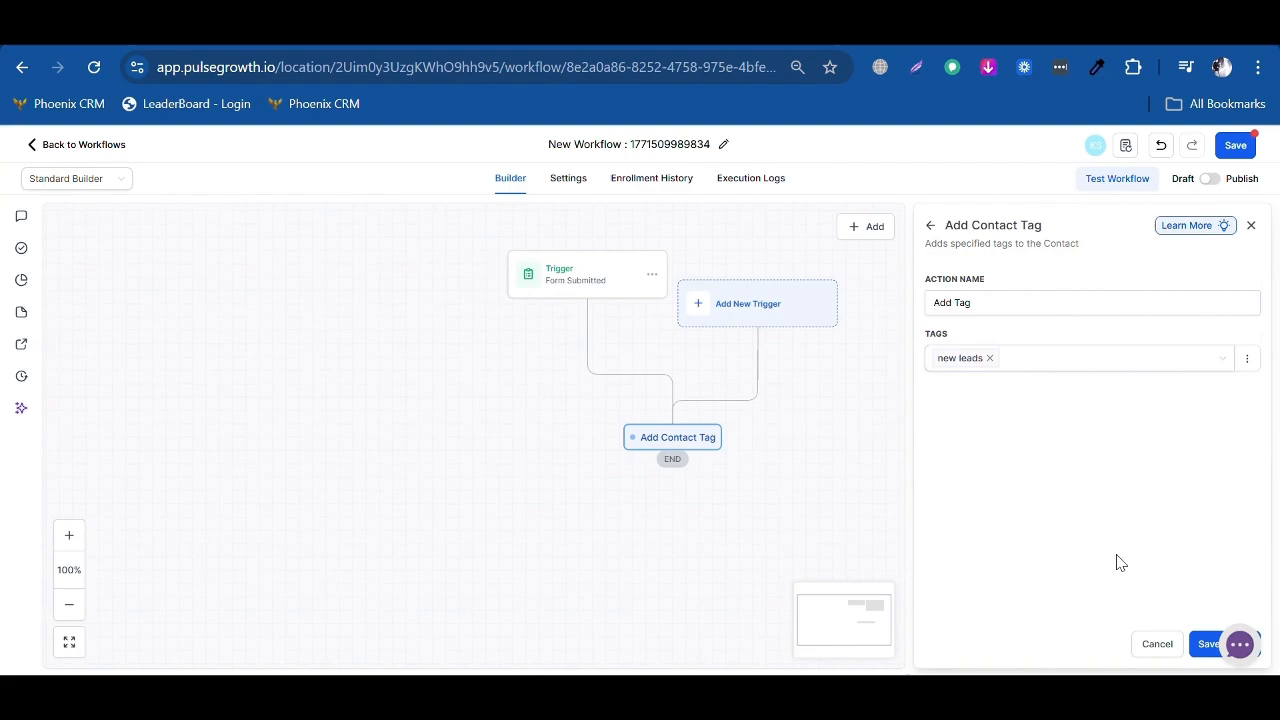
pyautogui.click(1200, 650)
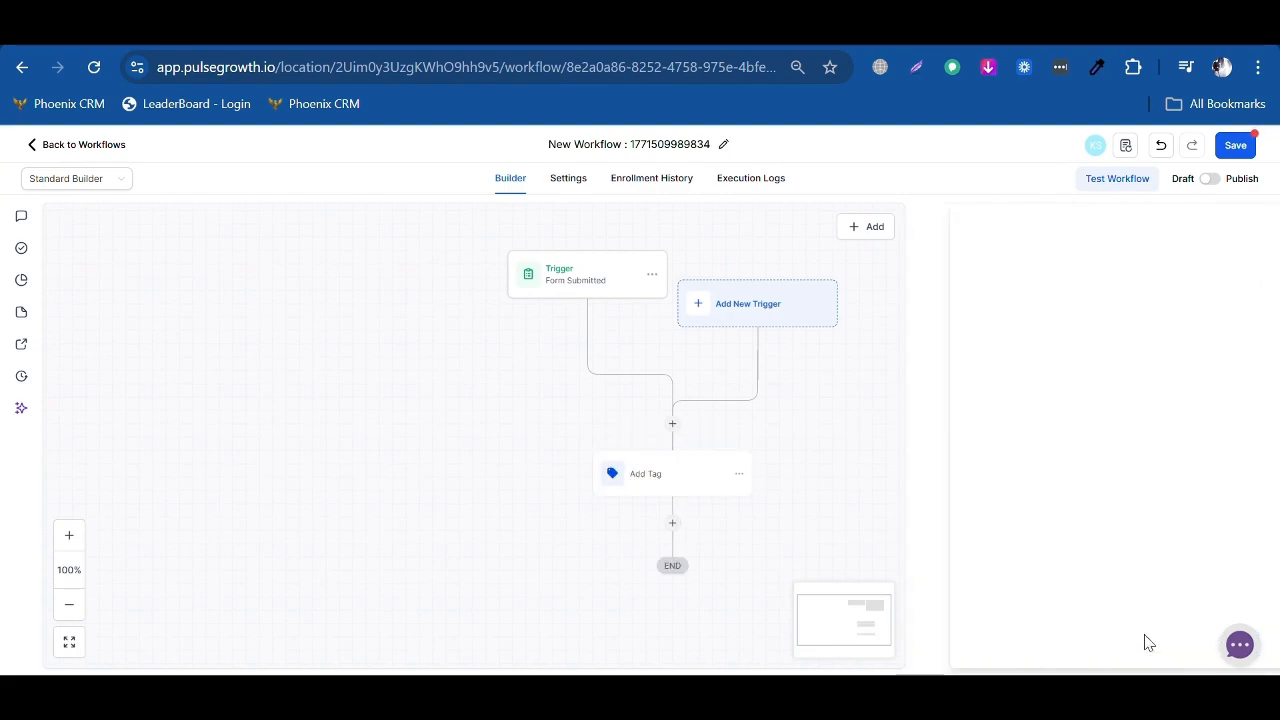
# Add a Send Email action after the Add Tag step.
pyautogui.click(672, 523)
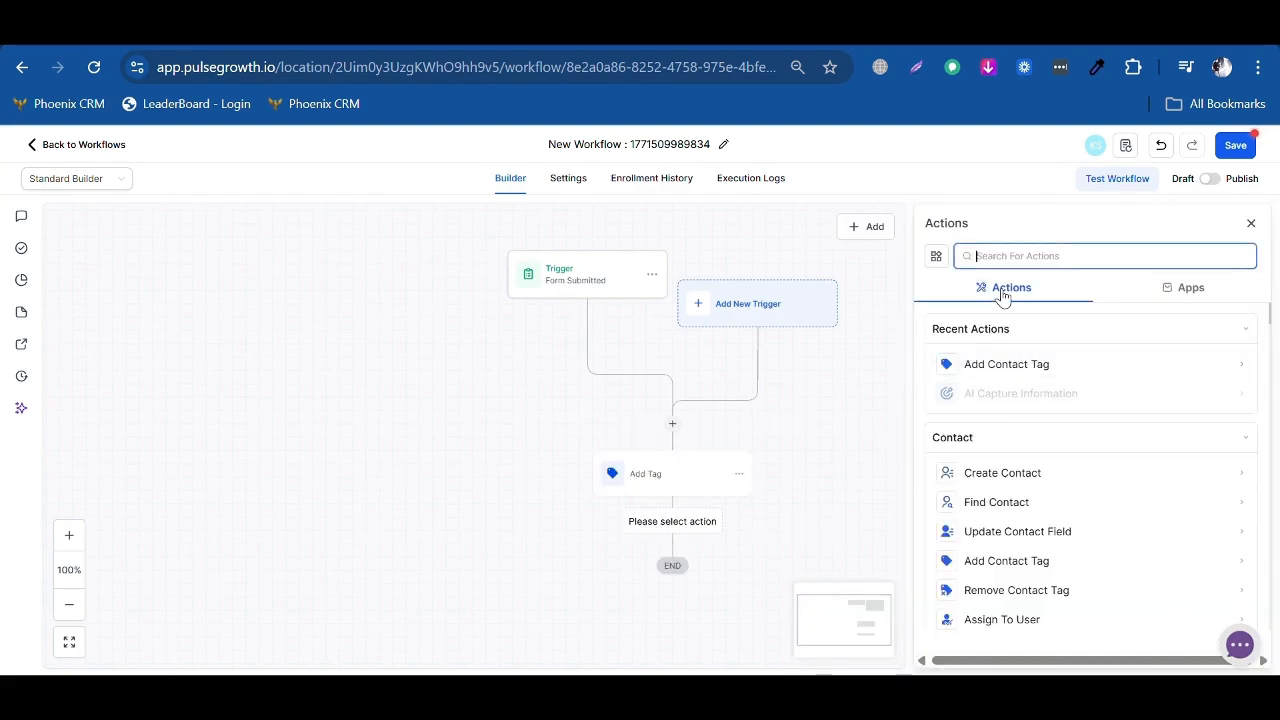
pyautogui.write('send ')
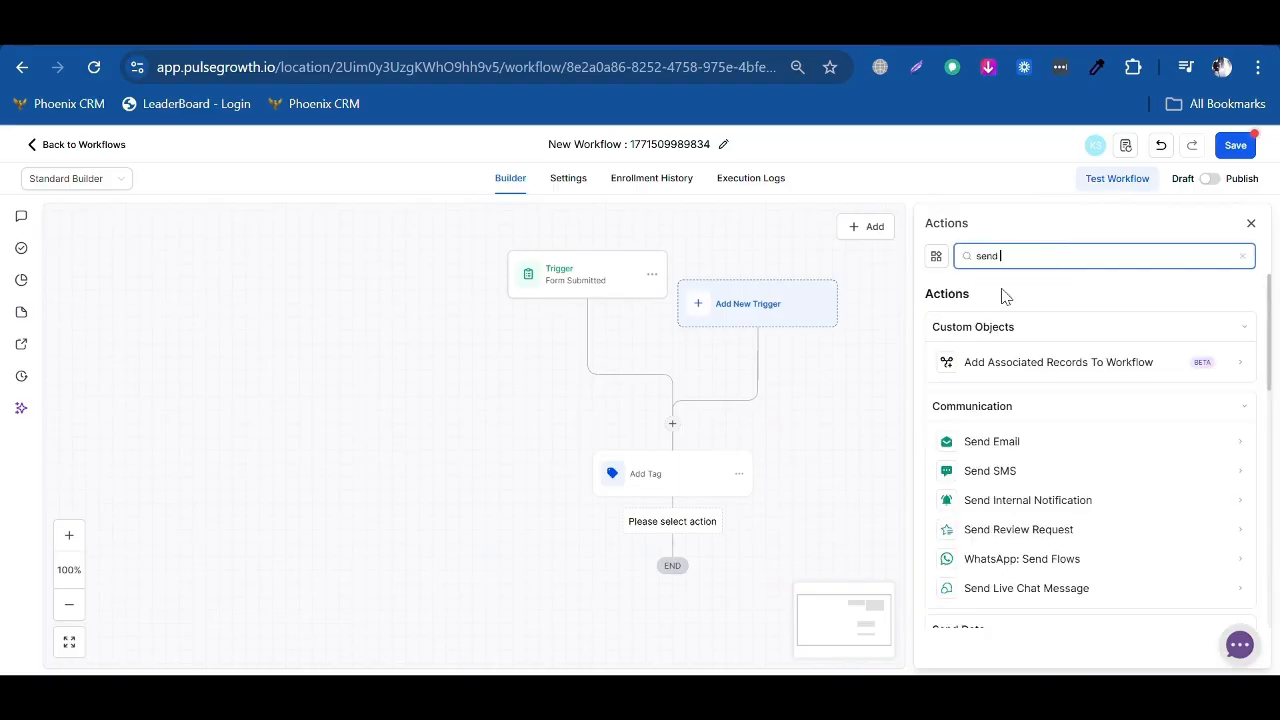
pyautogui.write('emai')
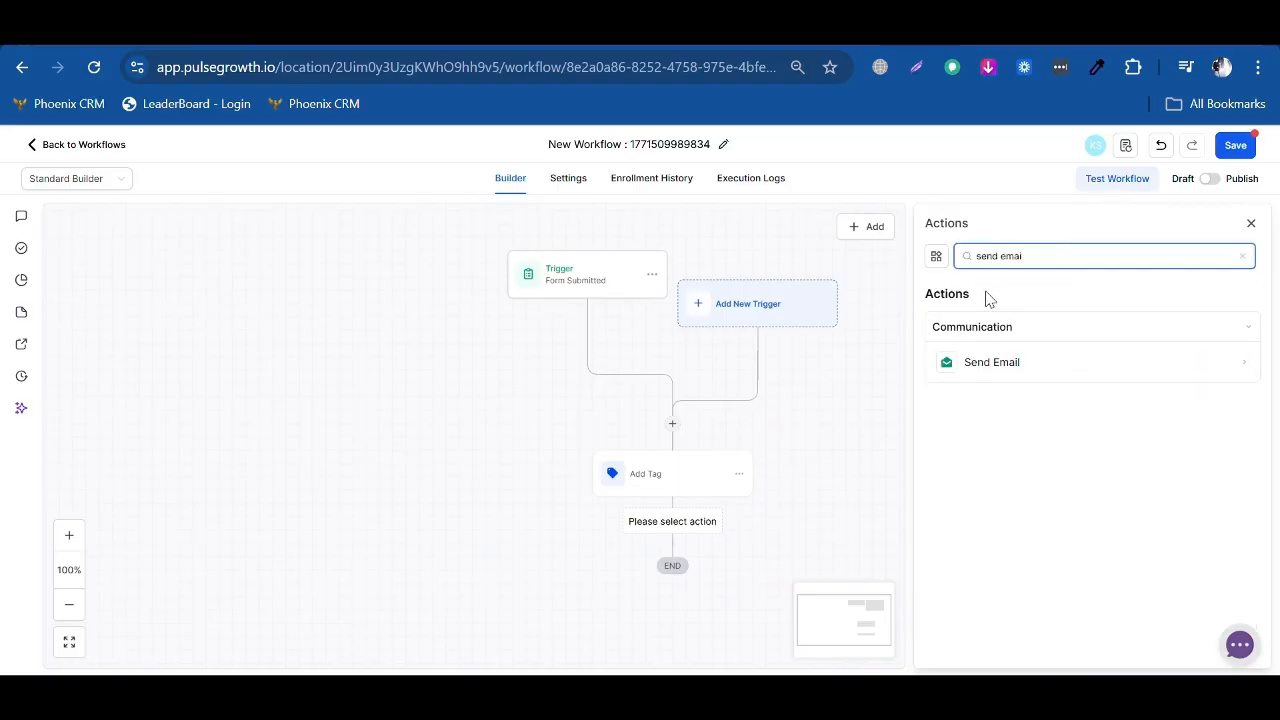
pyautogui.click(1000, 366)
pyautogui.rightClick(1000, 371)
pyautogui.click(1037, 435)
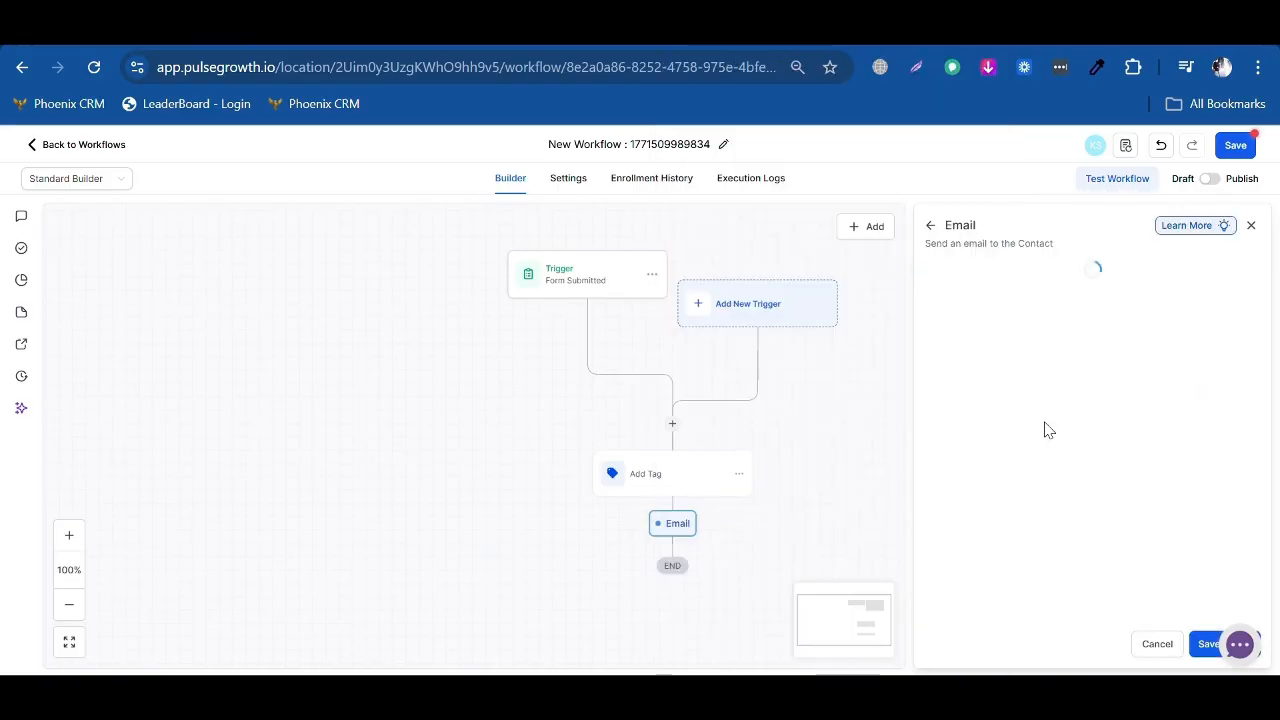
# Write the quick-compose email message "Hi, This is a test email.".
pyautogui.scroll(-1, 1000, 456)
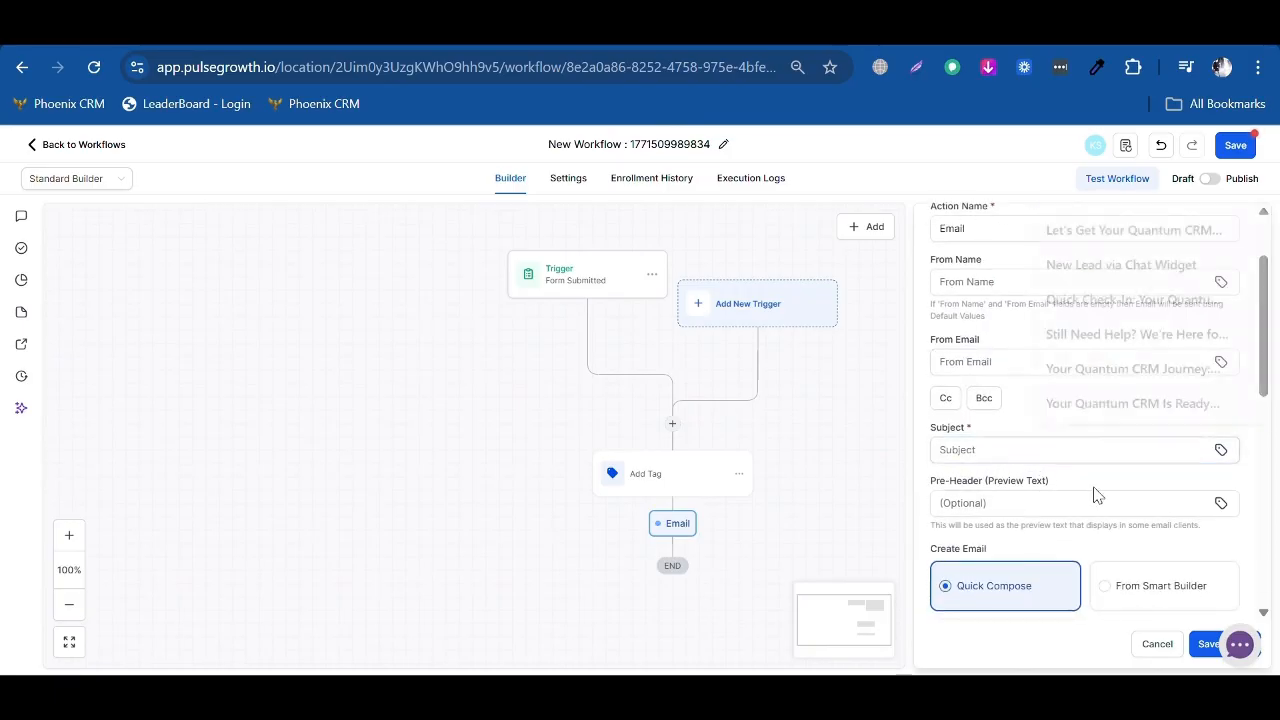
pyautogui.scroll(-3, 986, 450)
pyautogui.scroll(-1, 963, 545)
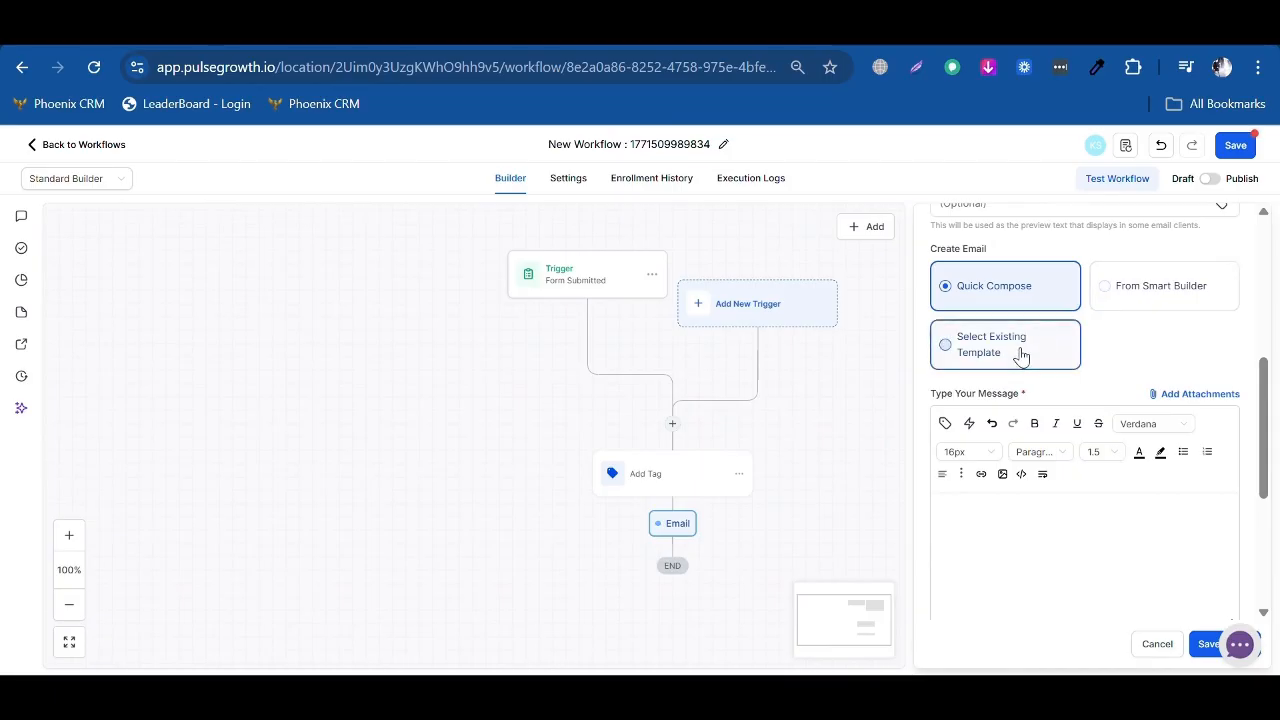
pyautogui.scroll(-2, 1030, 350)
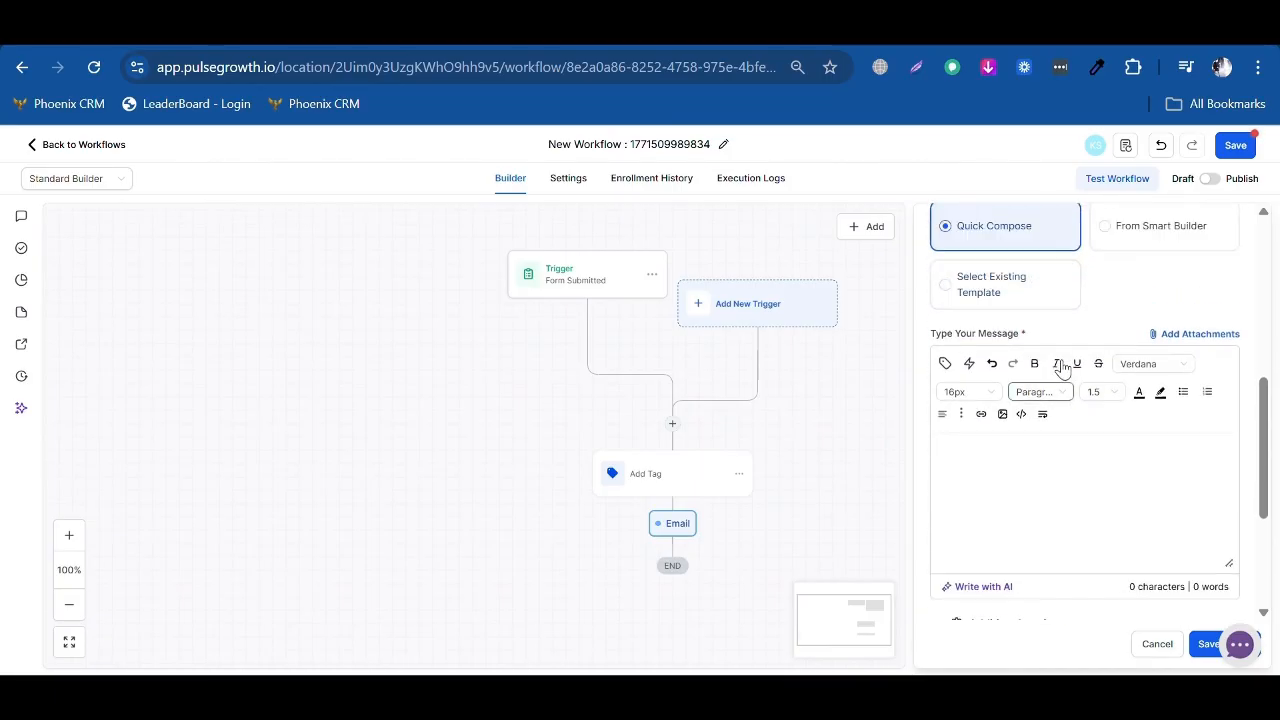
pyautogui.scroll(2, 1025, 370)
pyautogui.scroll(-2, 1011, 393)
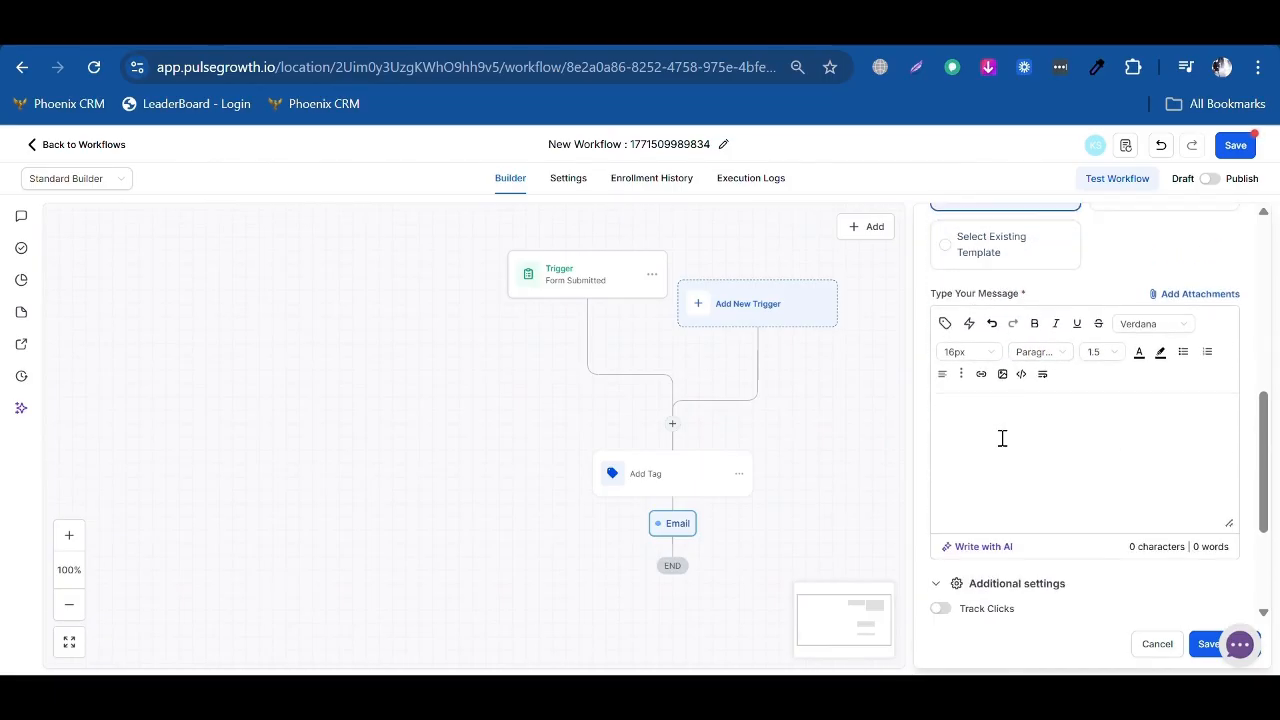
pyautogui.click(1082, 524)
pyautogui.write('H')
pyautogui.write('.')
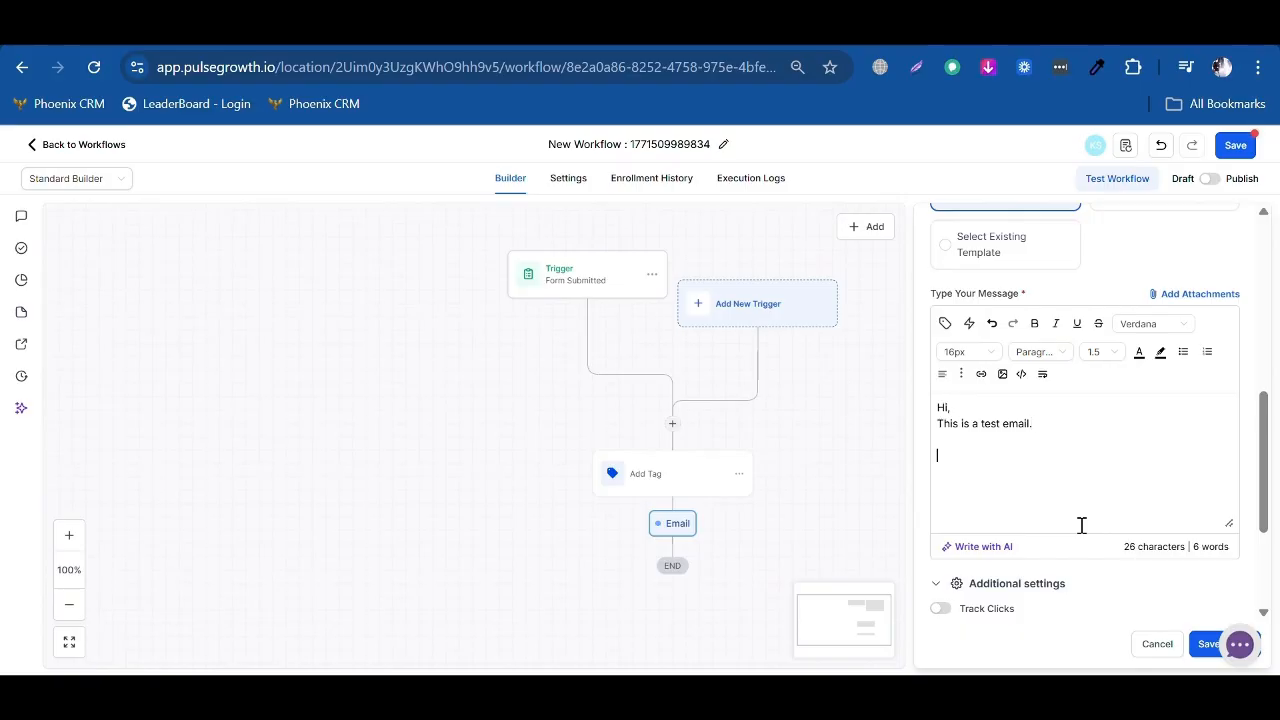
# Set the email subject to "test" and save the email action.
pyautogui.scroll(5, 1081, 525)
pyautogui.click(1014, 480)
pyautogui.write('test')
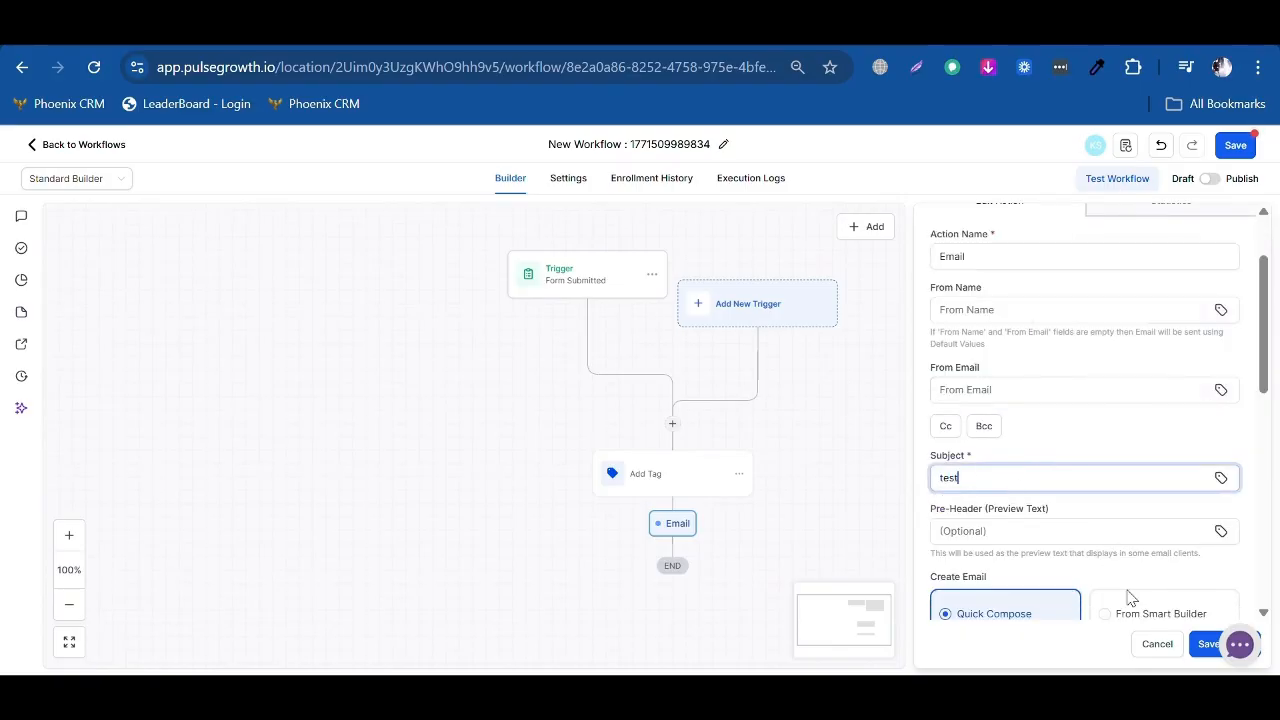
pyautogui.click(1203, 650)
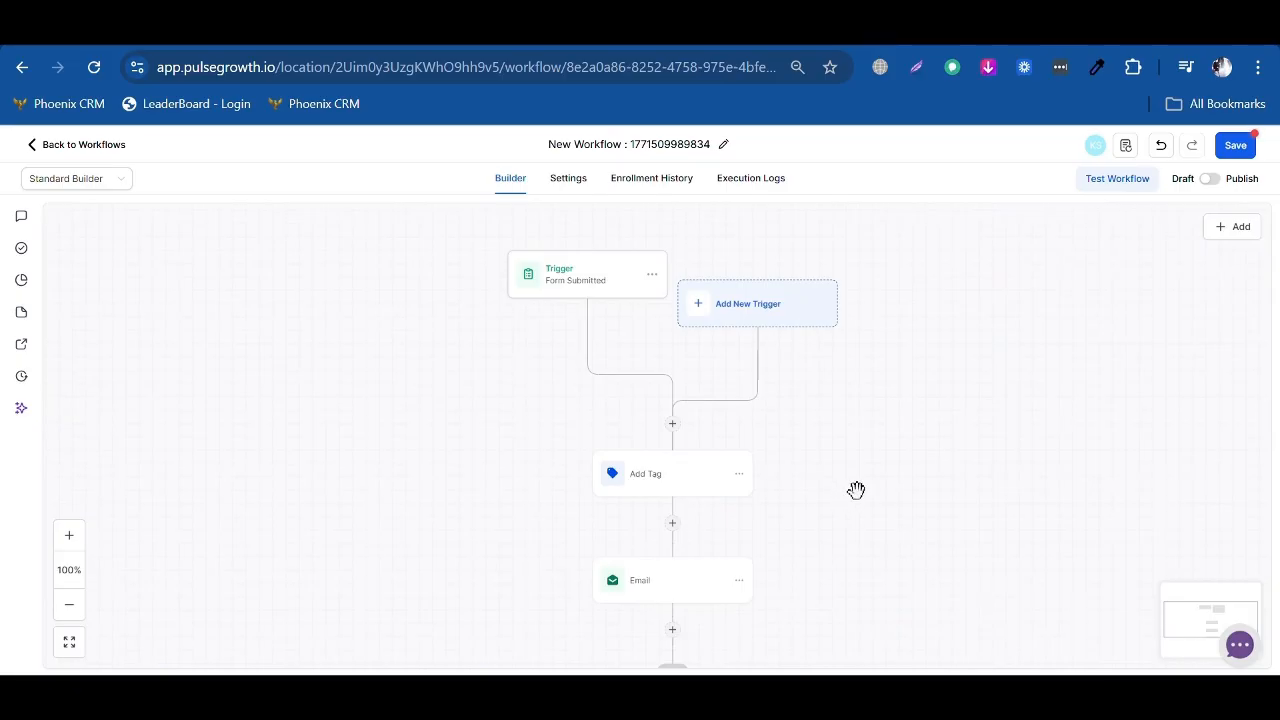
# Add a Wait action with a time delay after the Email step, and save it.
pyautogui.scroll(-2, 880, 450)
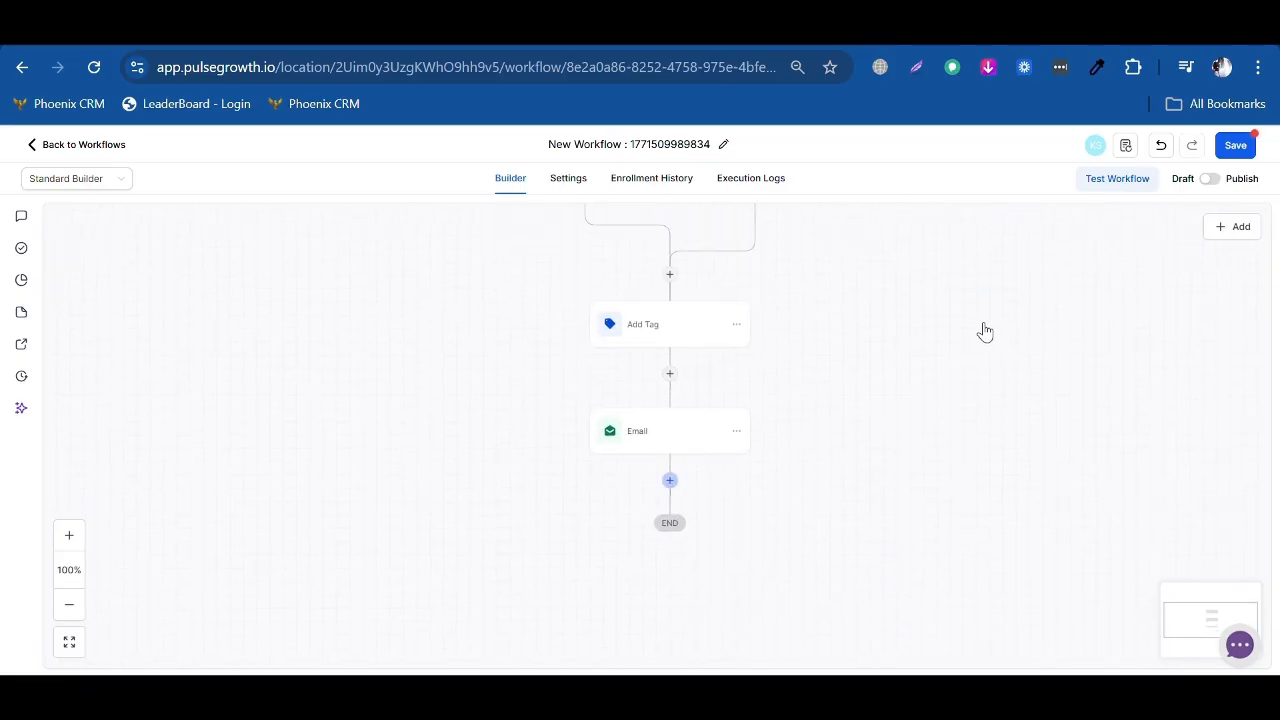
pyautogui.write('wa')
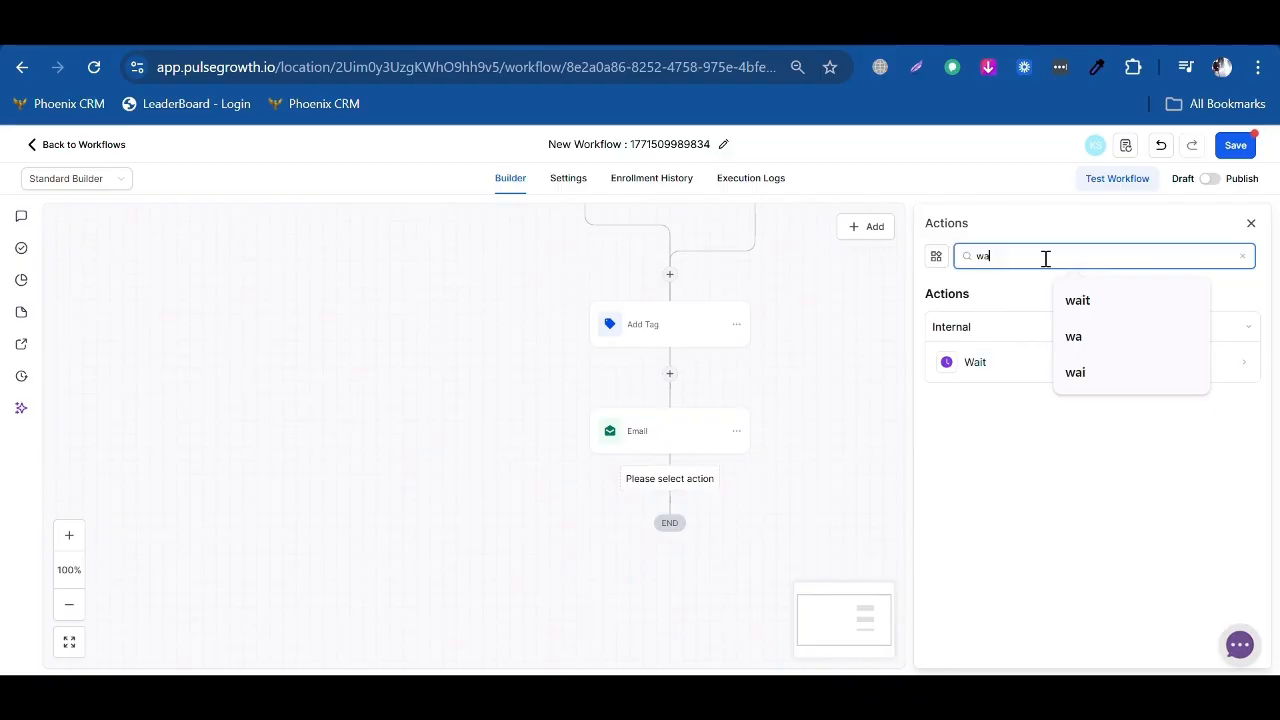
pyautogui.write('it')
pyautogui.click(1066, 361)
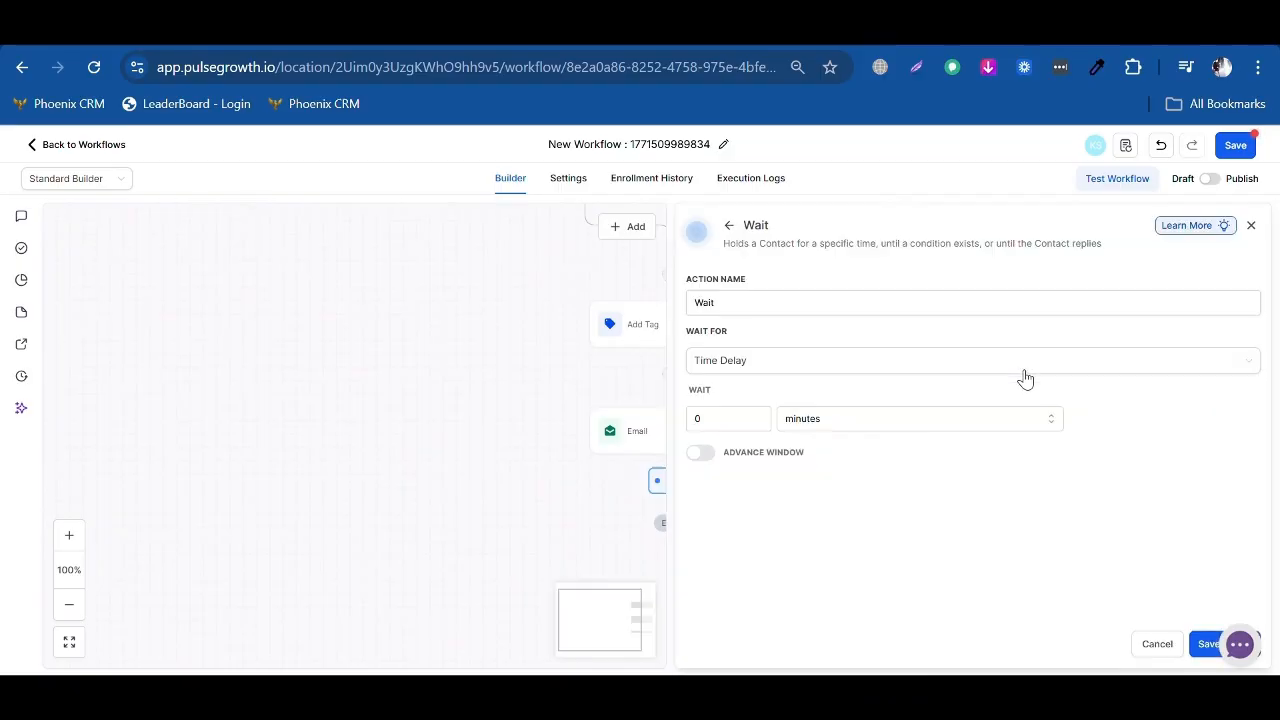
pyautogui.click(748, 420)
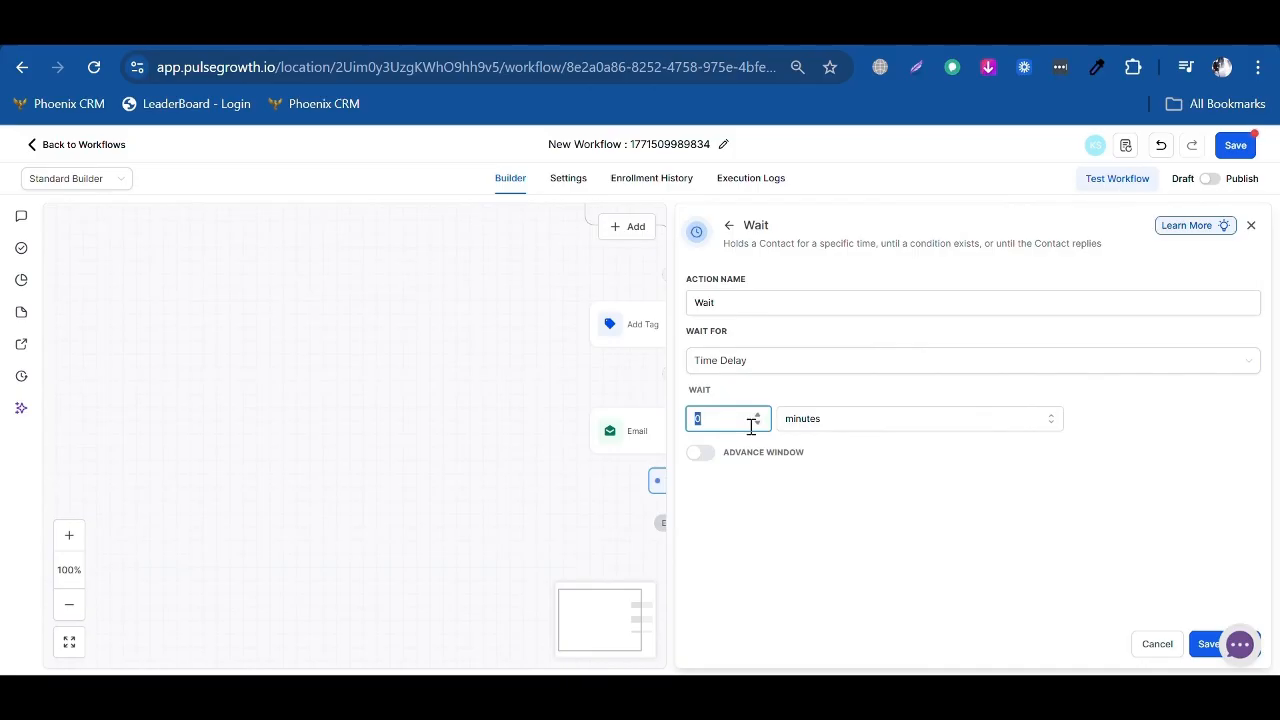
pyautogui.click(1208, 644)
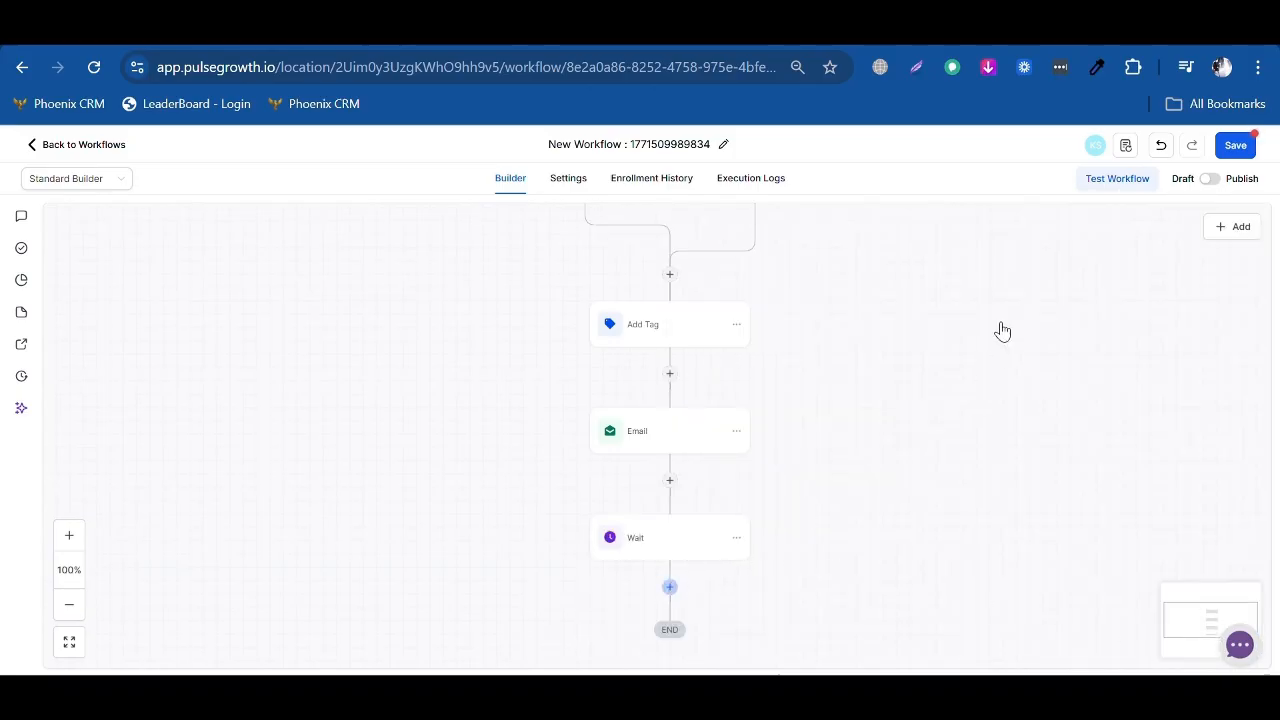
# Add a Send SMS action after the Wait step with the message "test sms", and save it.
pyautogui.click(1052, 258)
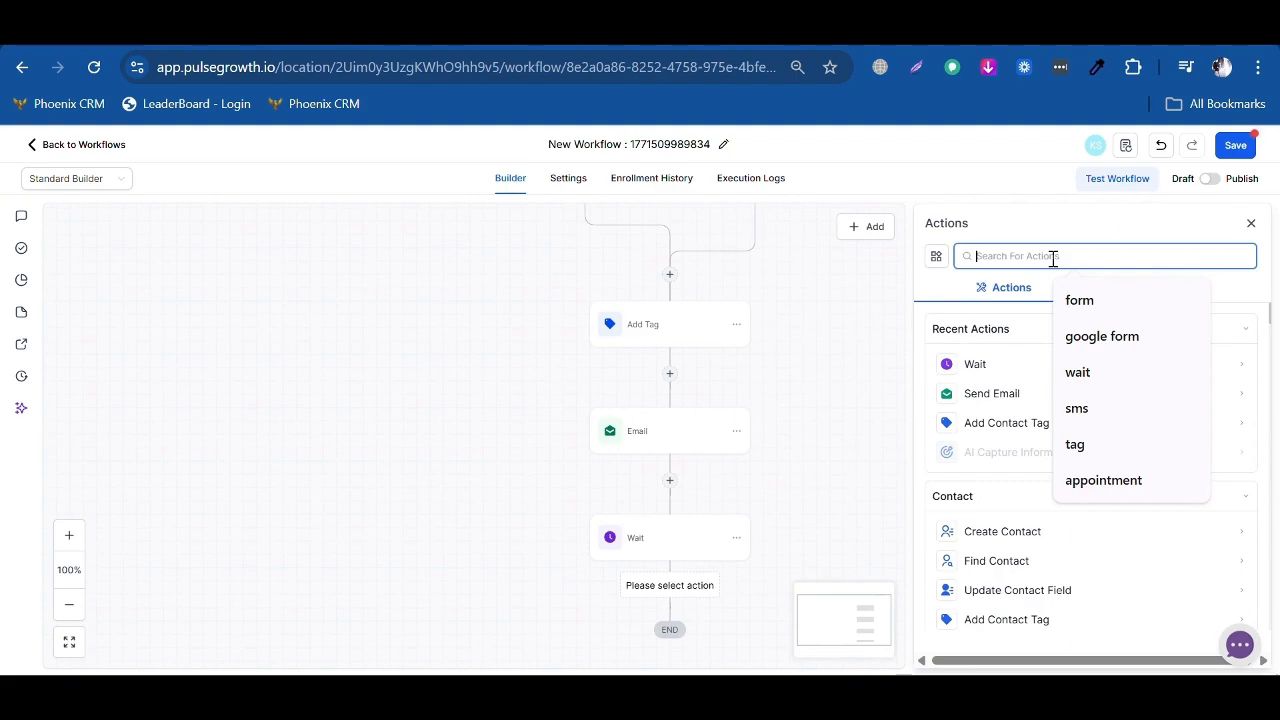
pyautogui.write('sms')
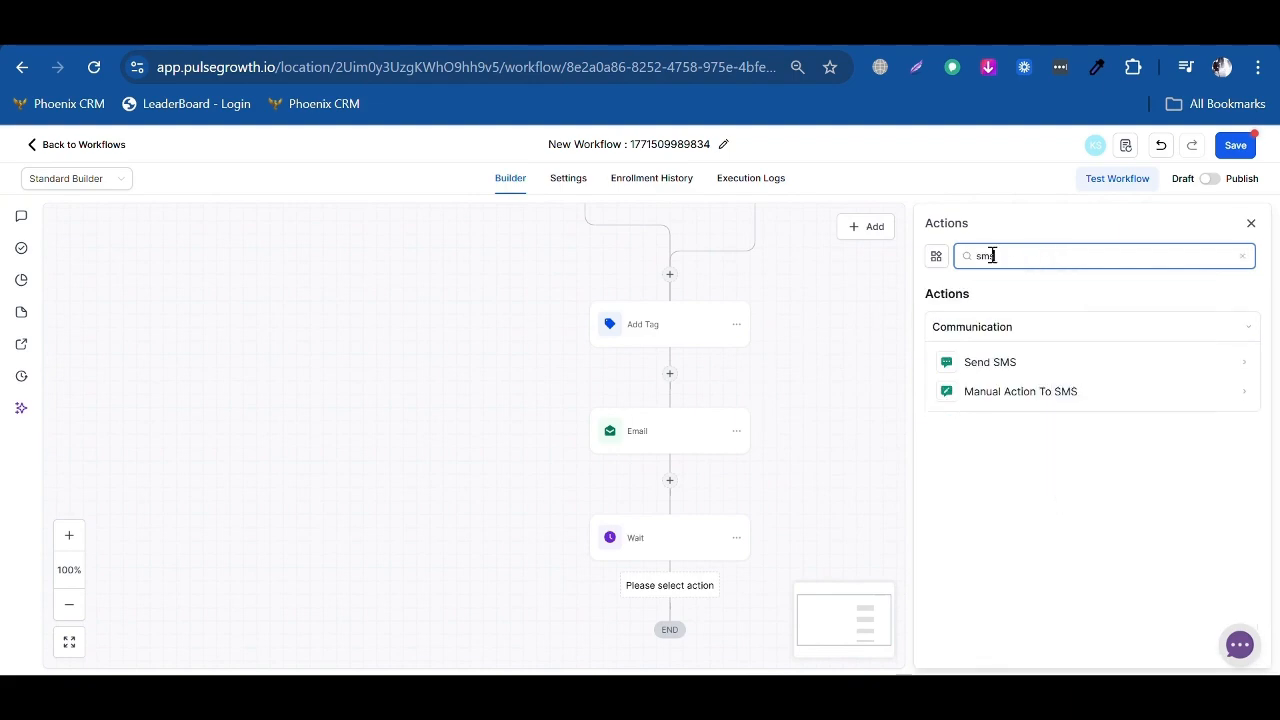
pyautogui.click(1017, 364)
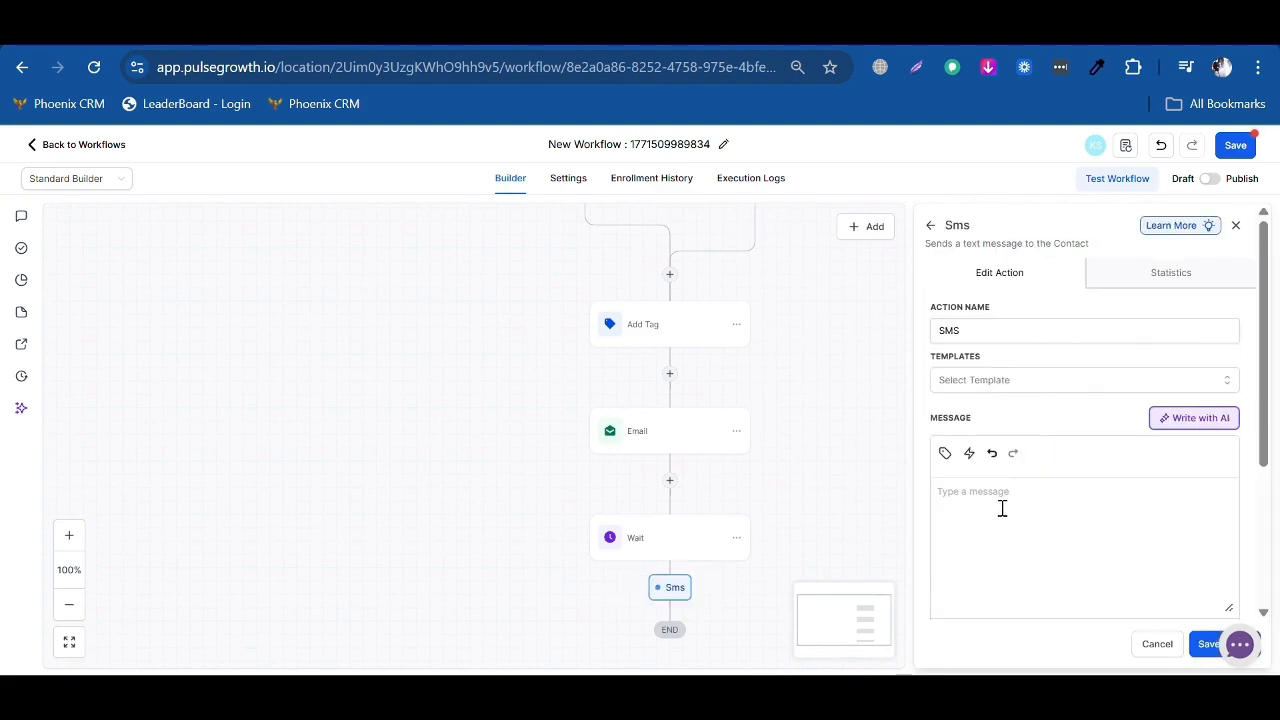
pyautogui.write('test sms')
pyautogui.click(1205, 645)
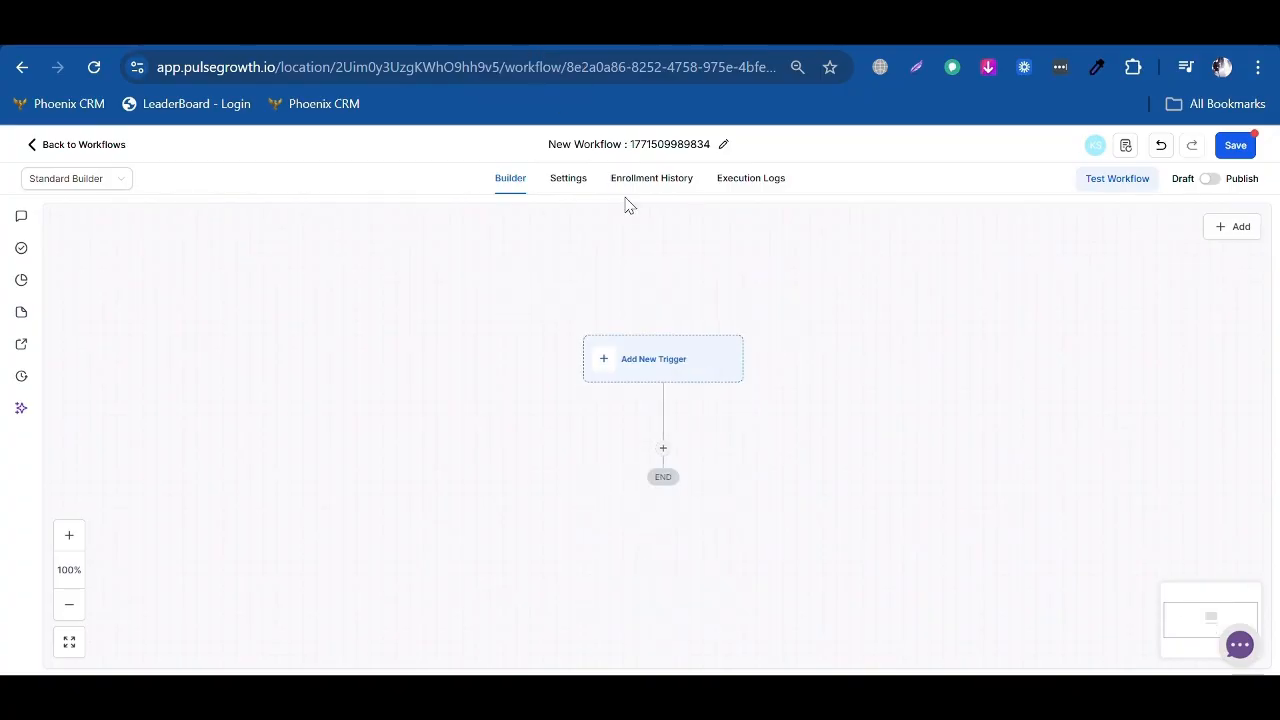
# Add an Appointment Status trigger to the empty workflow.
pyautogui.click(680, 372)
pyautogui.click(1063, 266)
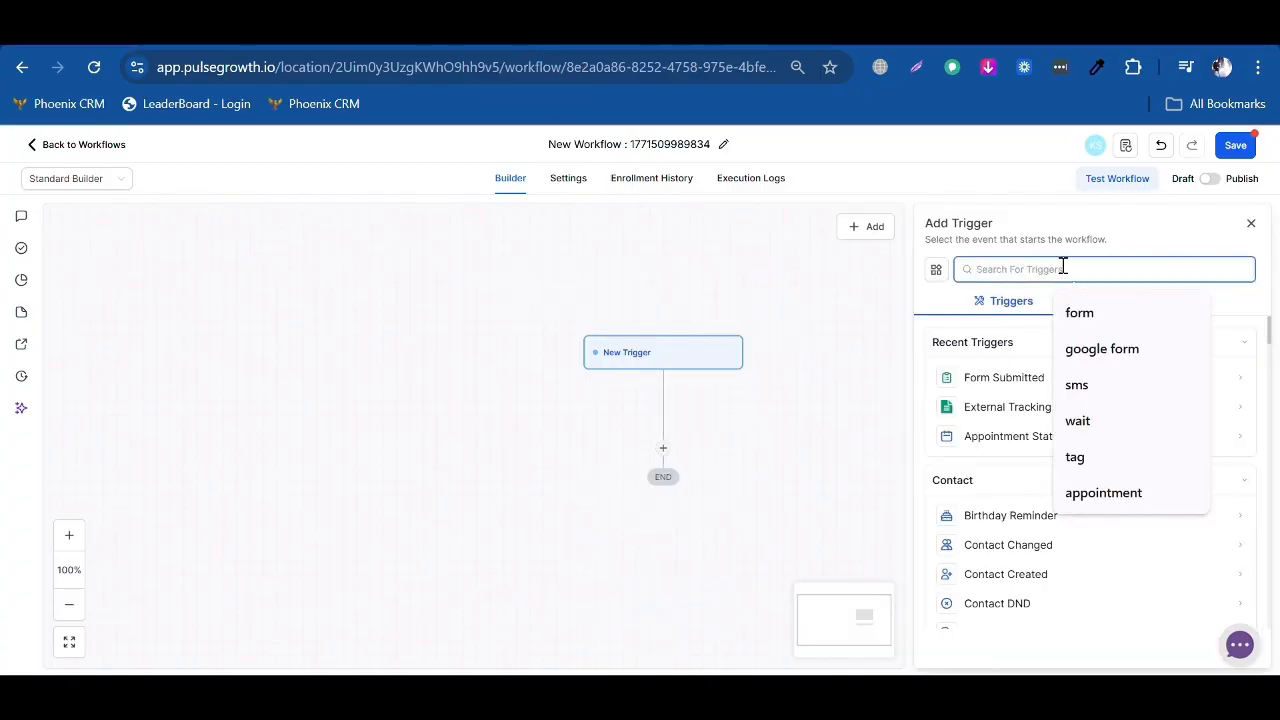
pyautogui.write('appp')
pyautogui.write('oint')
pyautogui.press('BackSpace')
pyautogui.press('BackSpace')
pyautogui.press('BackSpace')
pyautogui.press('BackSpace')
pyautogui.press('BackSpace')
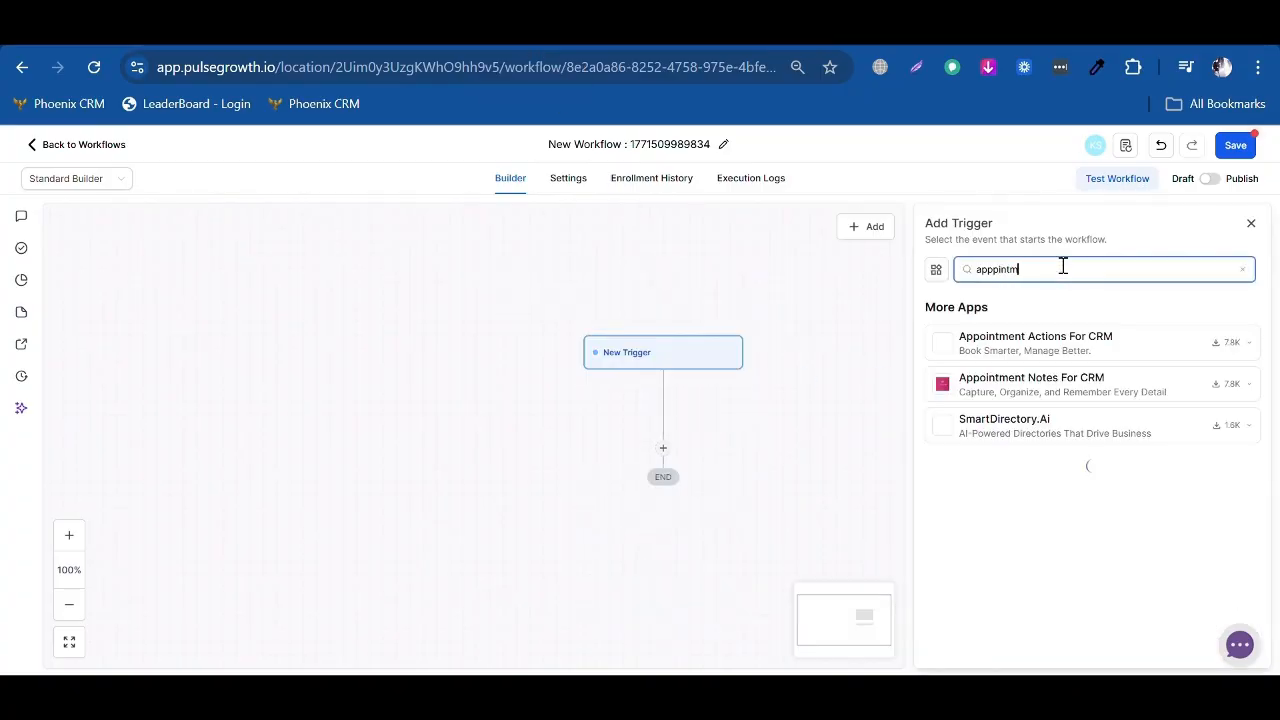
pyautogui.write('ointment')
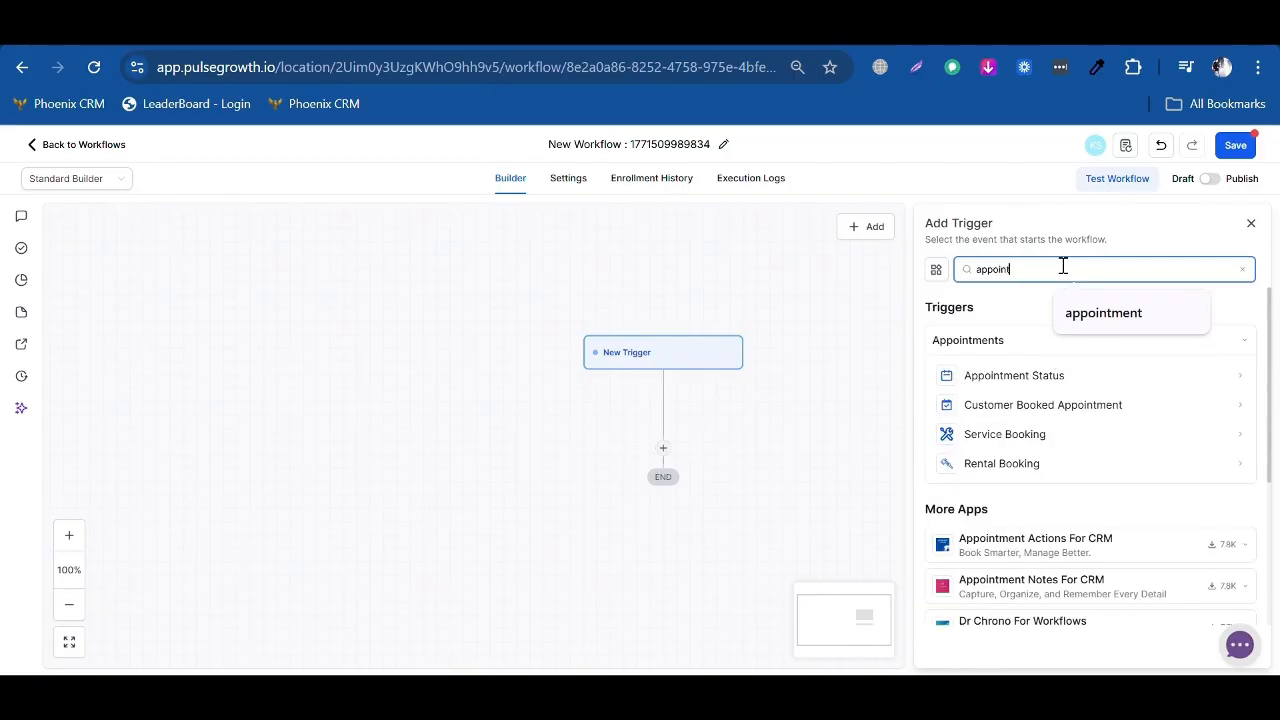
pyautogui.click(1110, 375)
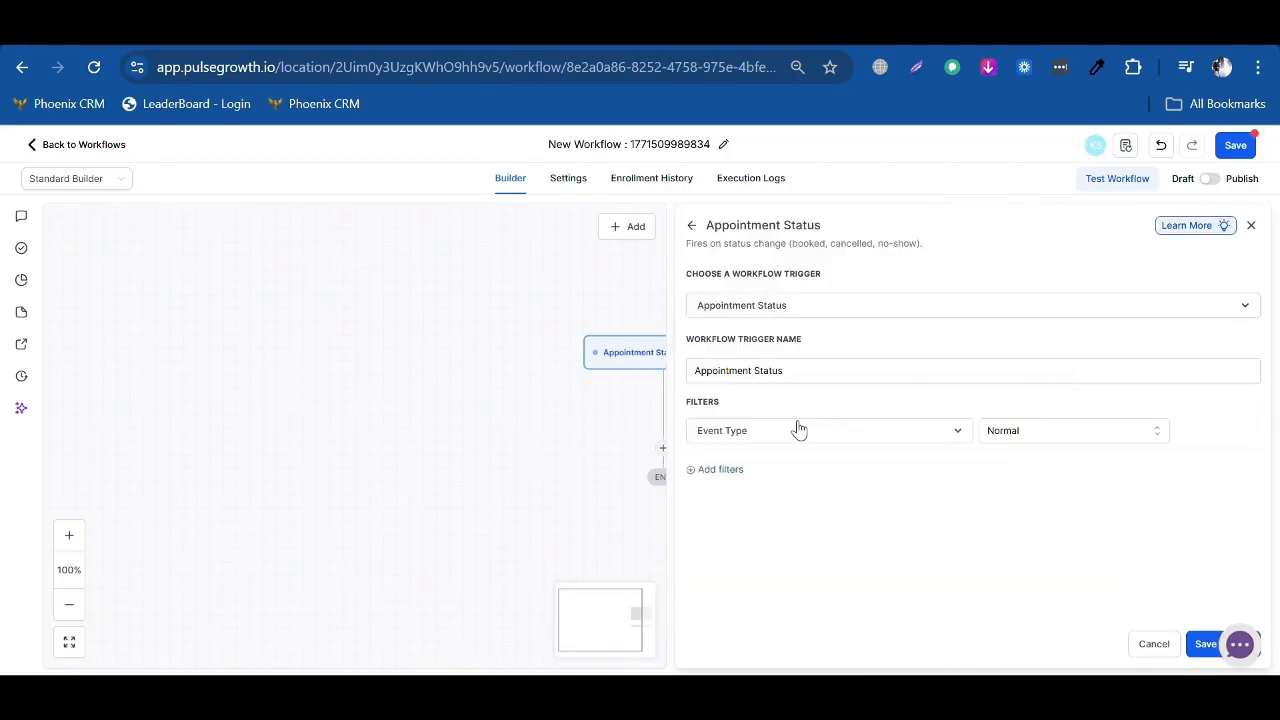
# Add the filter "Appointment status is" set to confirmed to the Appointment Status trigger.
pyautogui.click(721, 470)
pyautogui.click(777, 483)
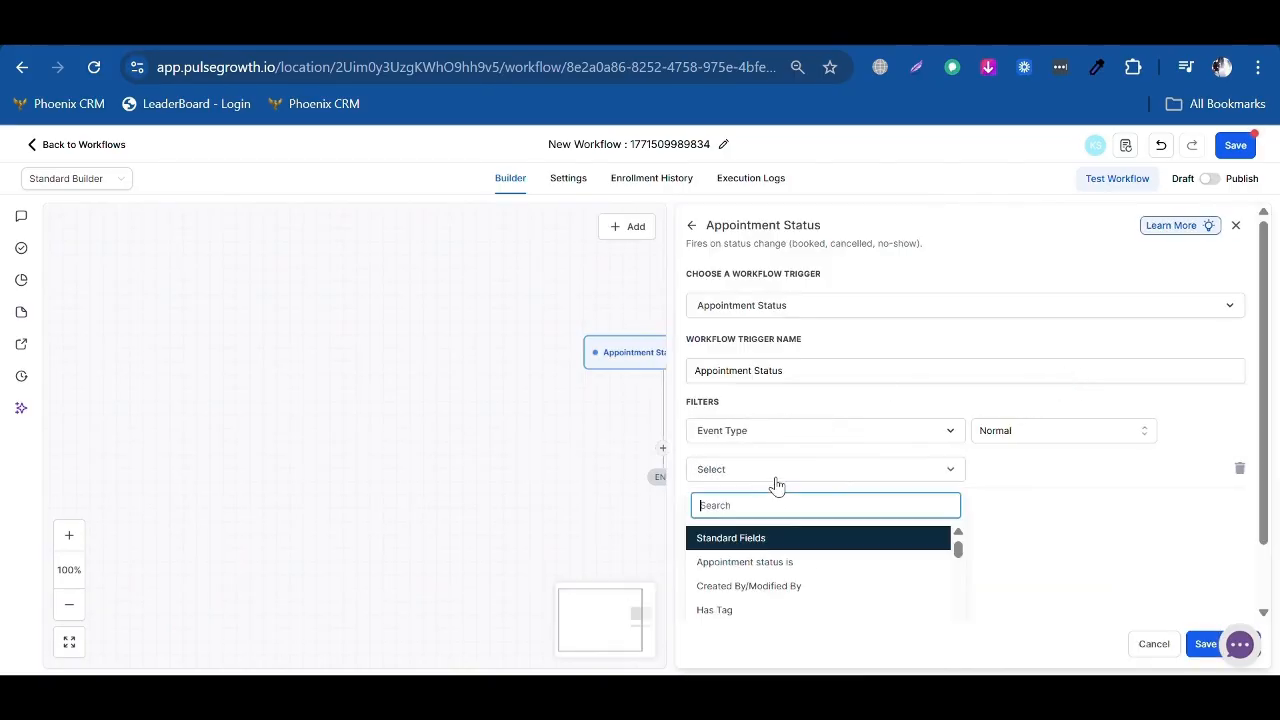
pyautogui.click(770, 562)
pyautogui.click(1028, 471)
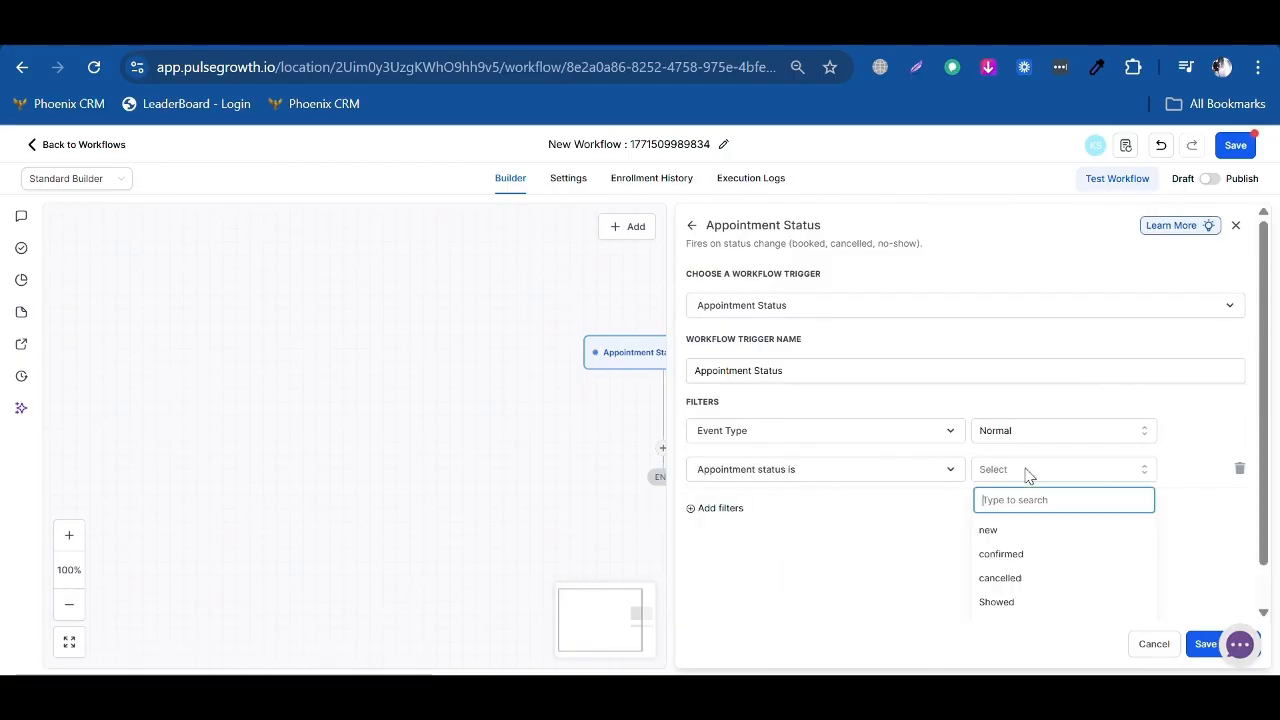
pyautogui.click(1027, 556)
# Add the filter "In calendar" set to "Demo Request - Vera" to the Appointment Status trigger.
pyautogui.click(720, 508)
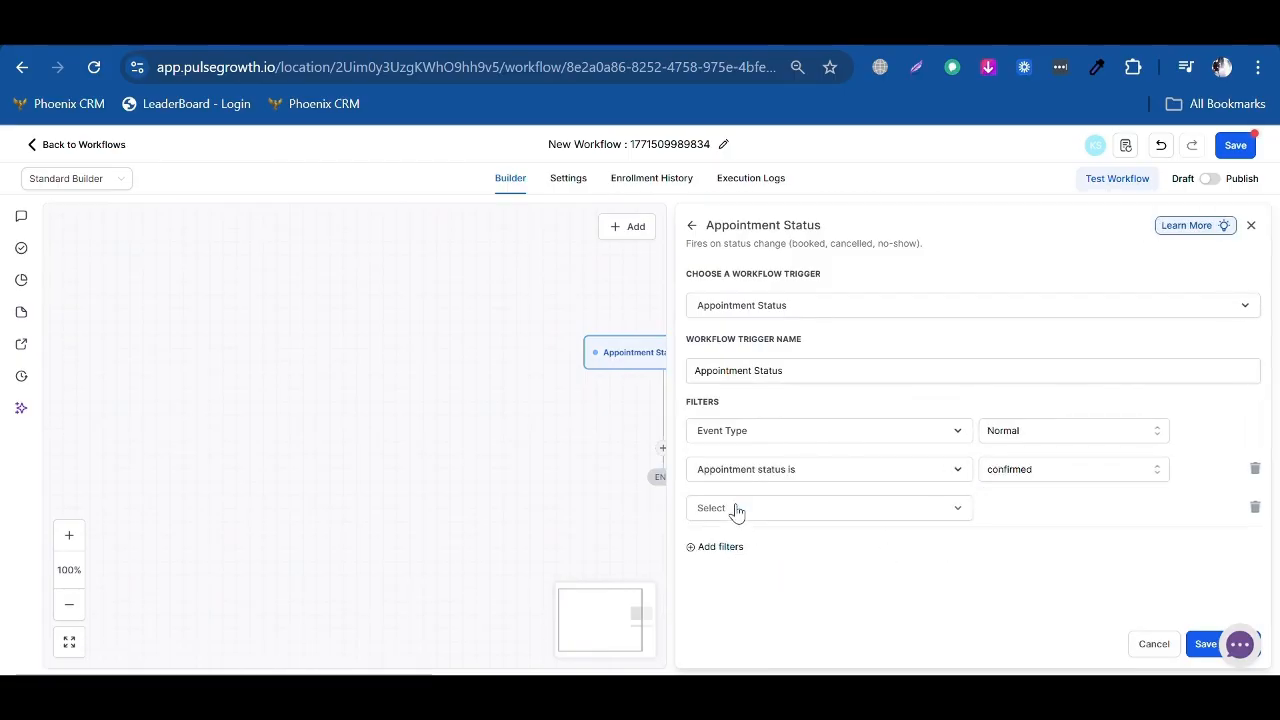
pyautogui.click(782, 515)
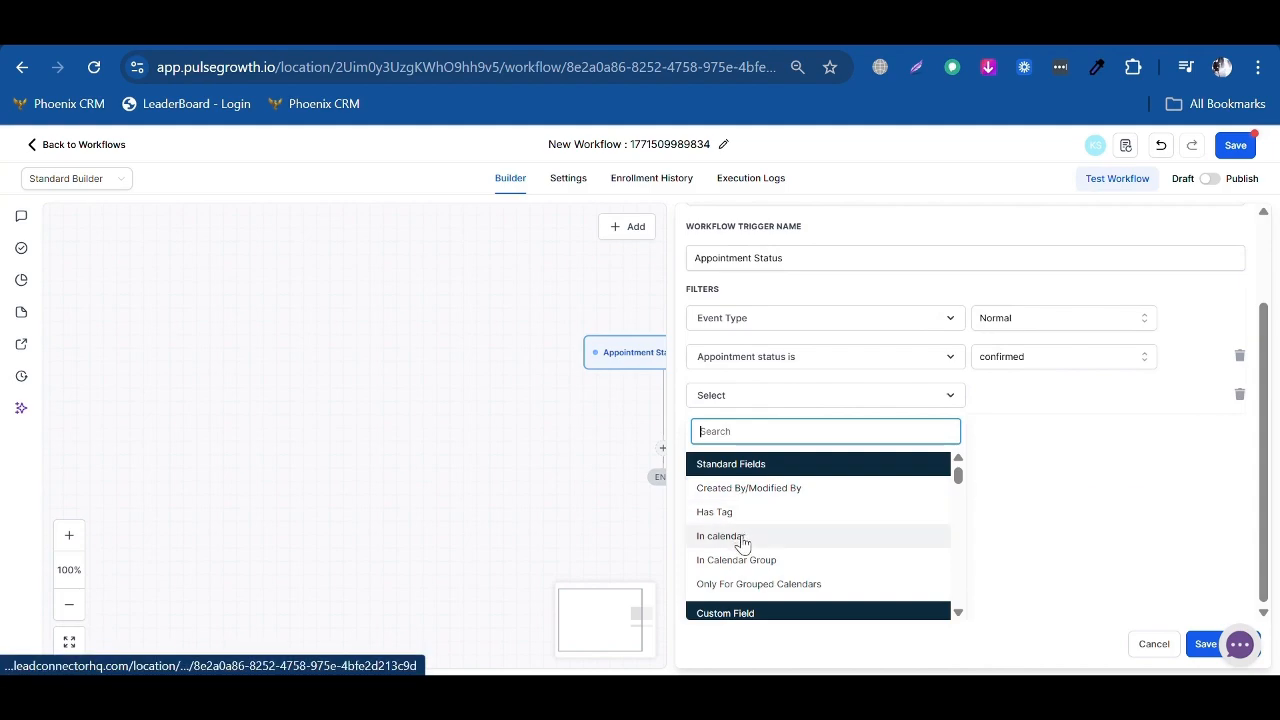
pyautogui.click(735, 531)
pyautogui.click(1045, 509)
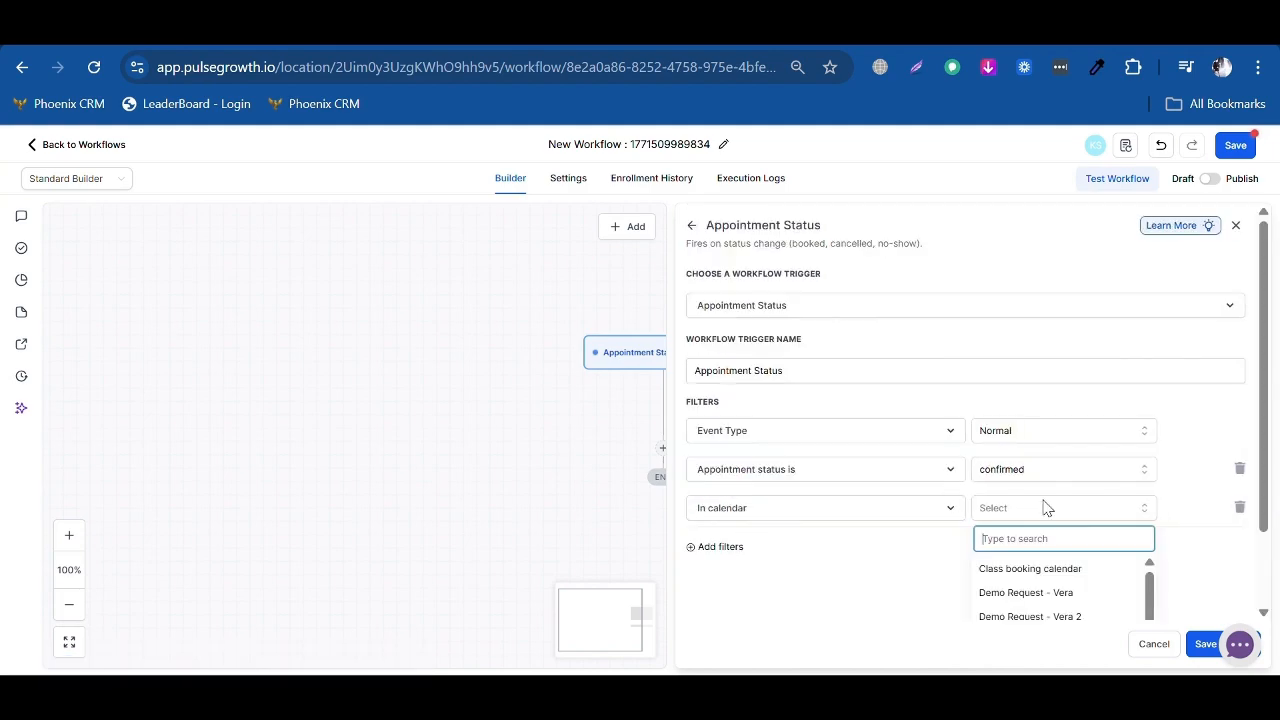
pyautogui.click(1025, 592)
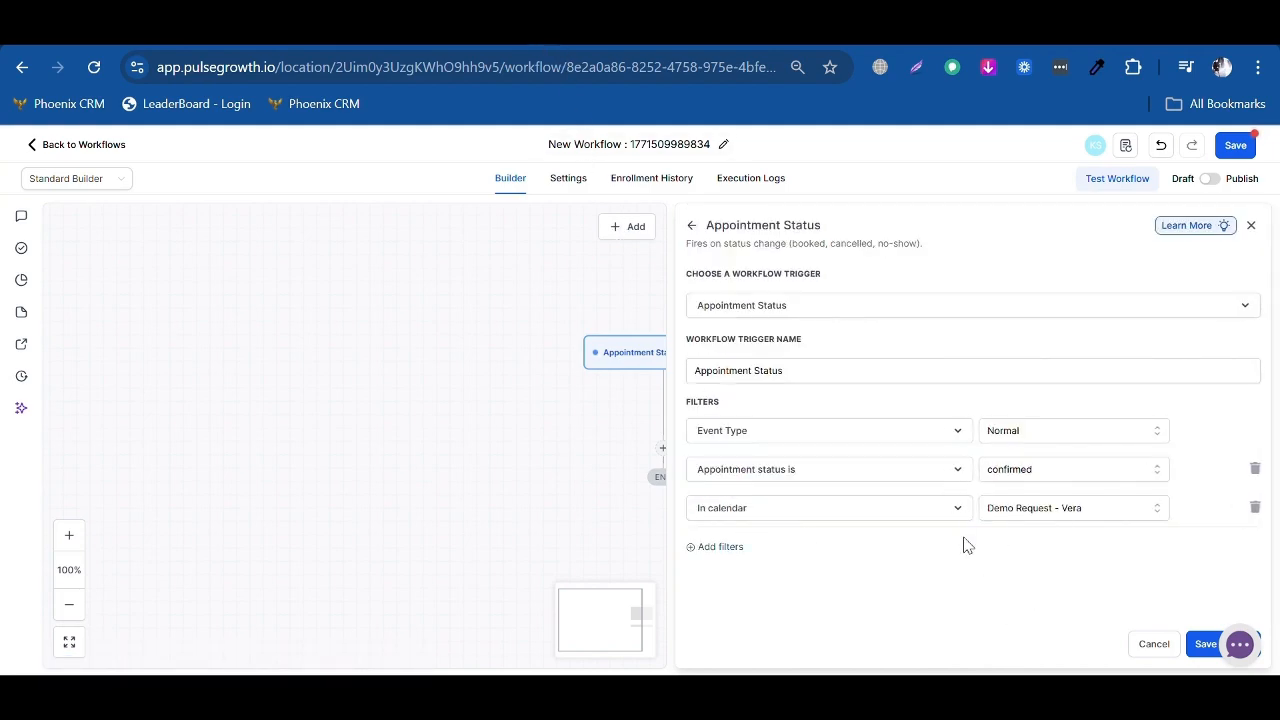
pyautogui.click(724, 547)
pyautogui.click(762, 548)
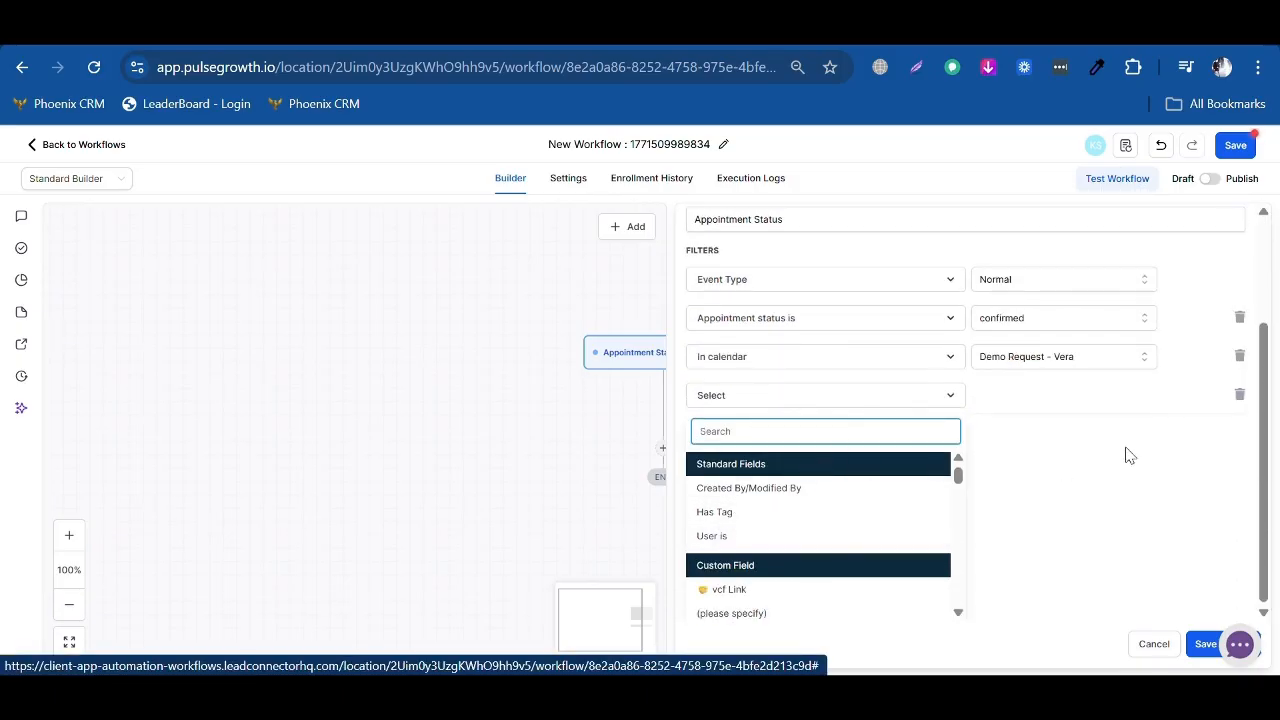
pyautogui.click(1240, 398)
# Save the Appointment Status trigger and add a Send Email action below it.
pyautogui.click(1210, 642)
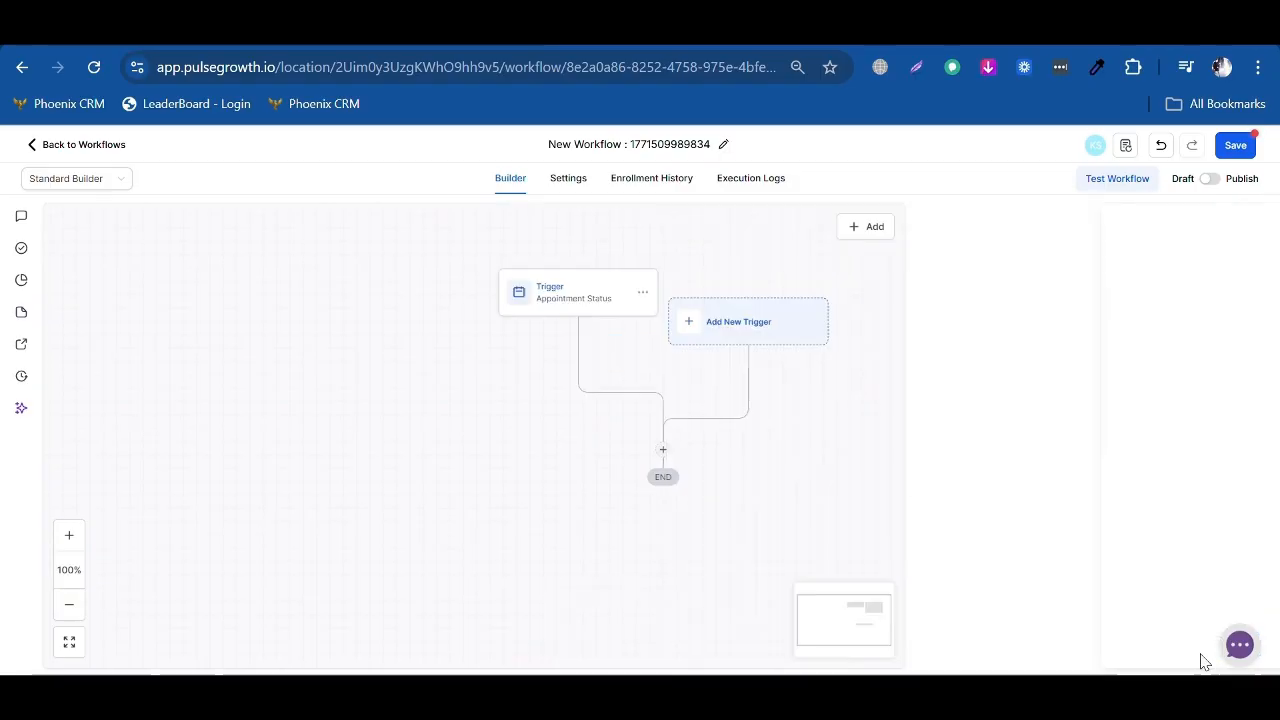
pyautogui.click(663, 452)
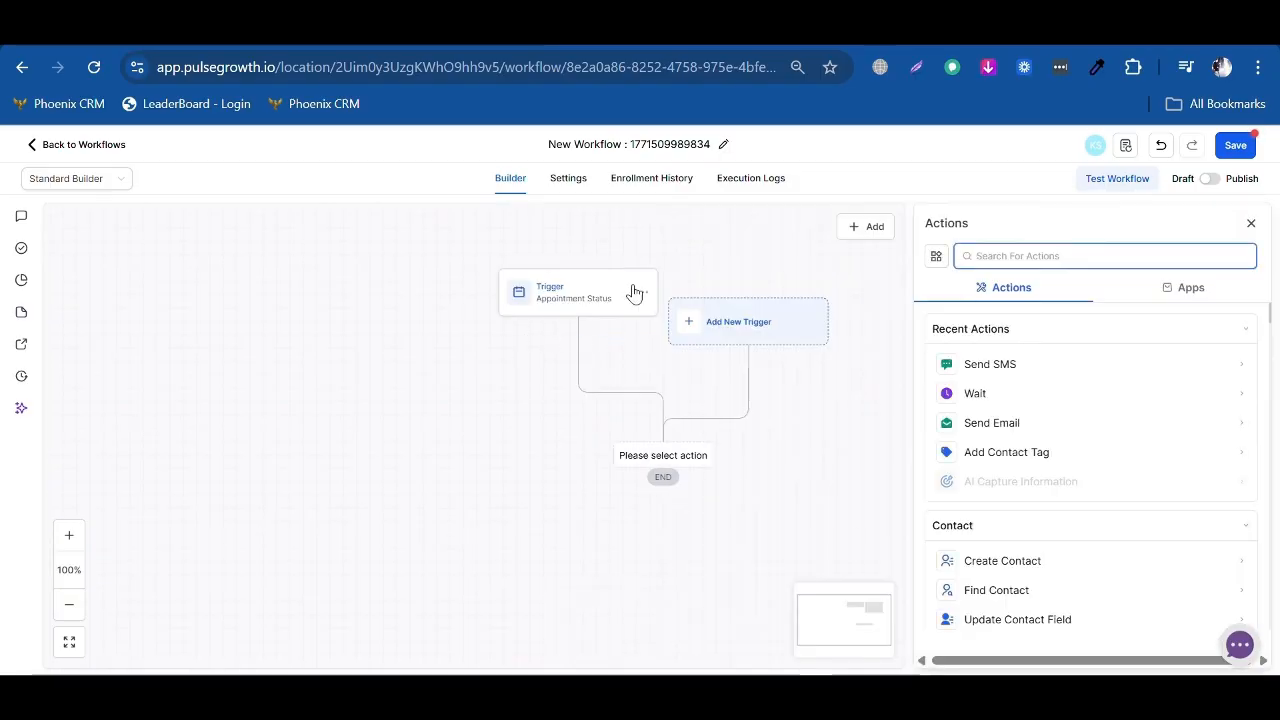
pyautogui.click(1049, 256)
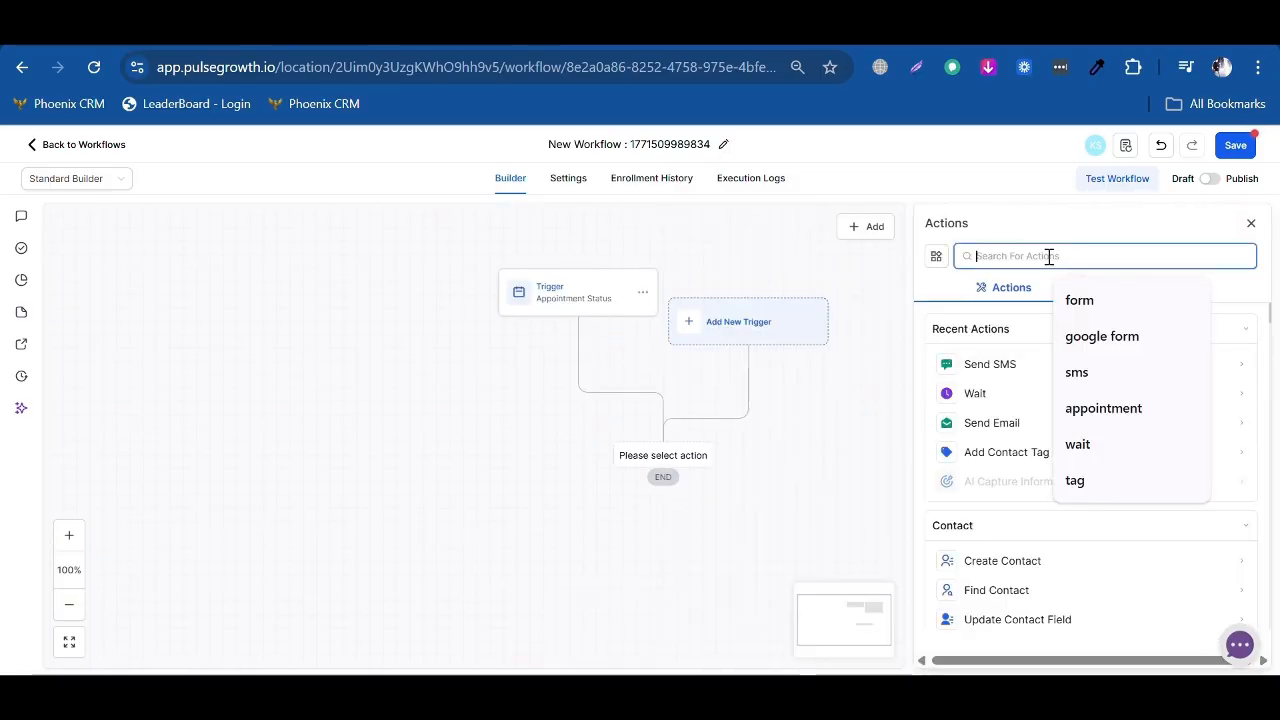
pyautogui.write('send')
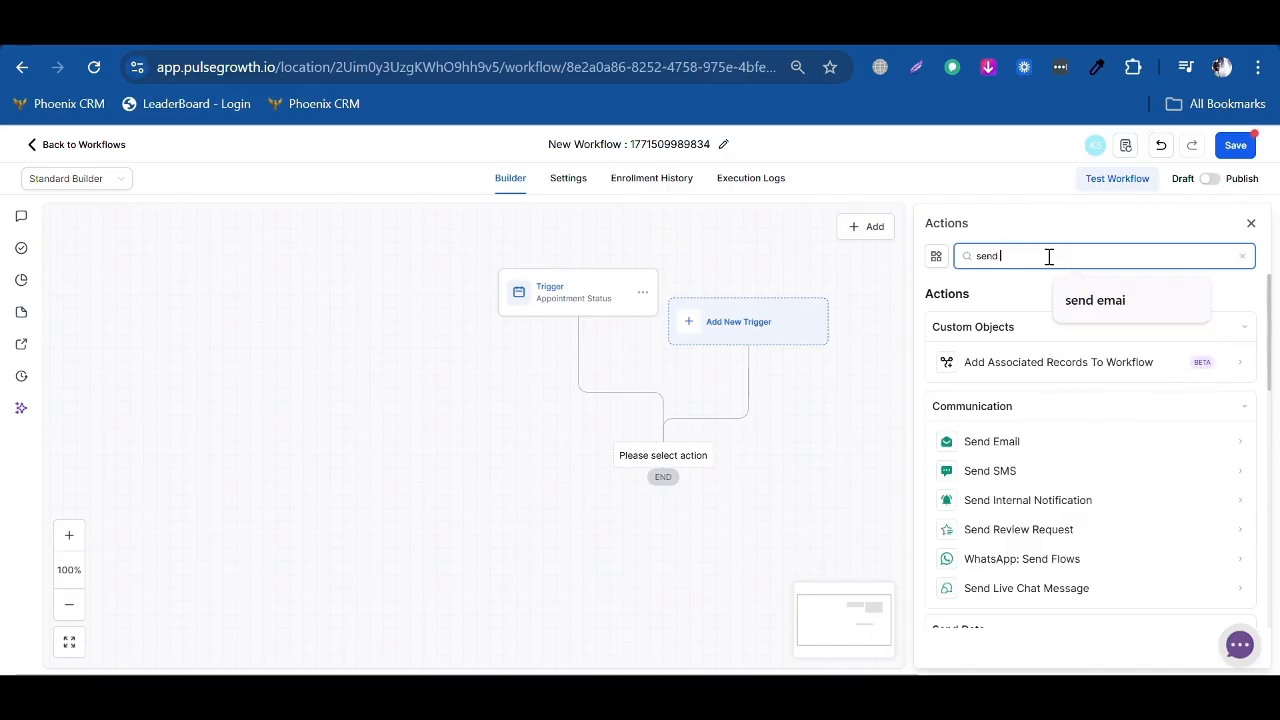
pyautogui.click(1026, 443)
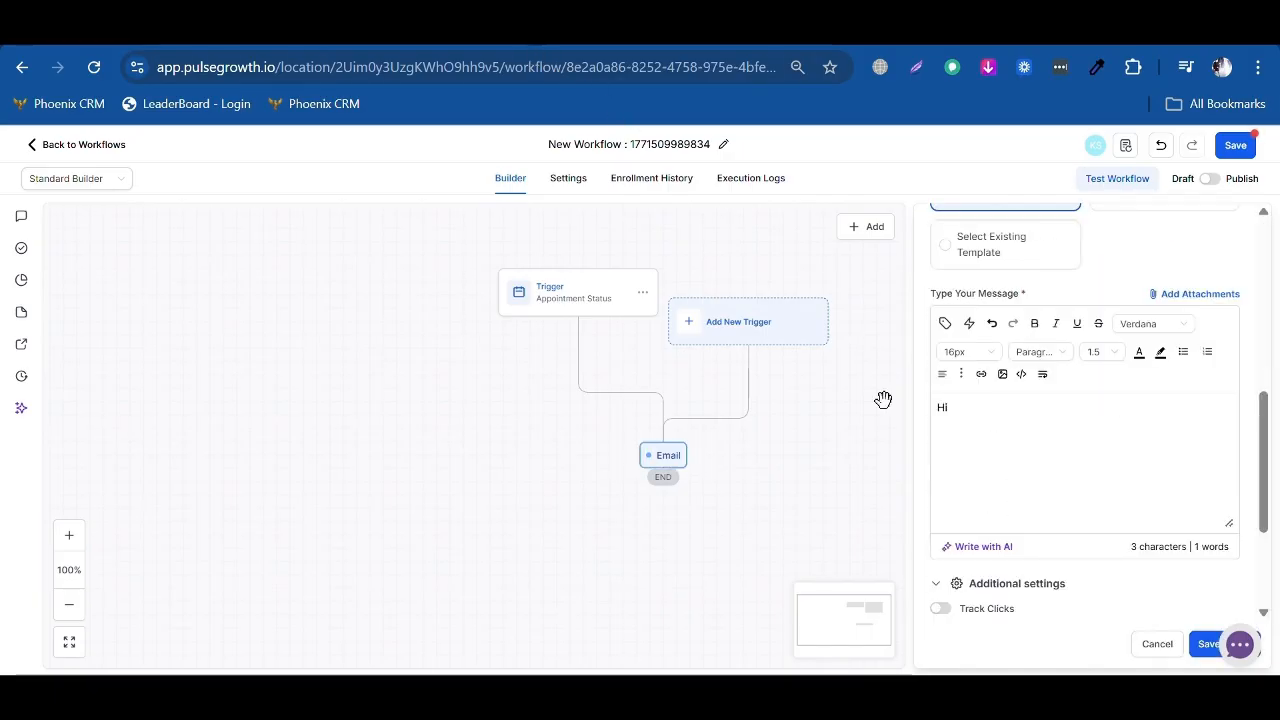
# Write the email message "Hi {{contact.first_name}}, Your appointment is confirmed. Pulsegrowth.io" using the contact's First Name custom value, and save the action.
pyautogui.click(945, 323)
pyautogui.click(817, 206)
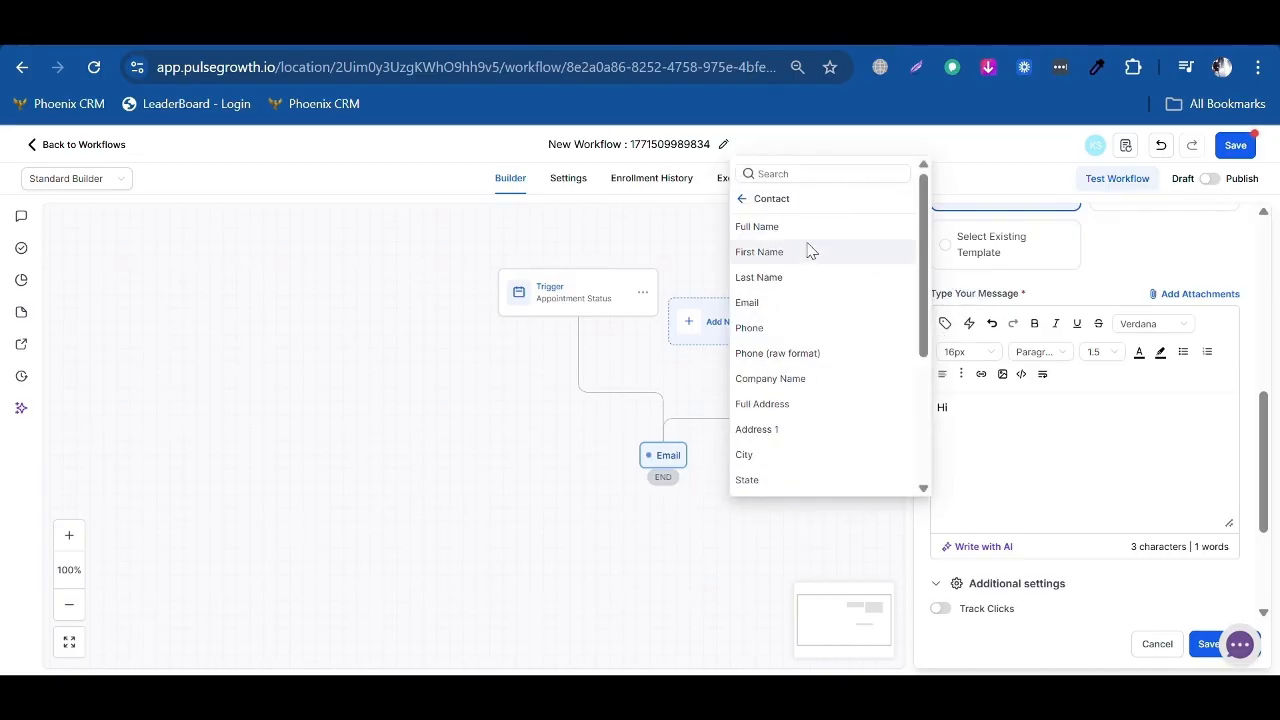
pyautogui.click(801, 252)
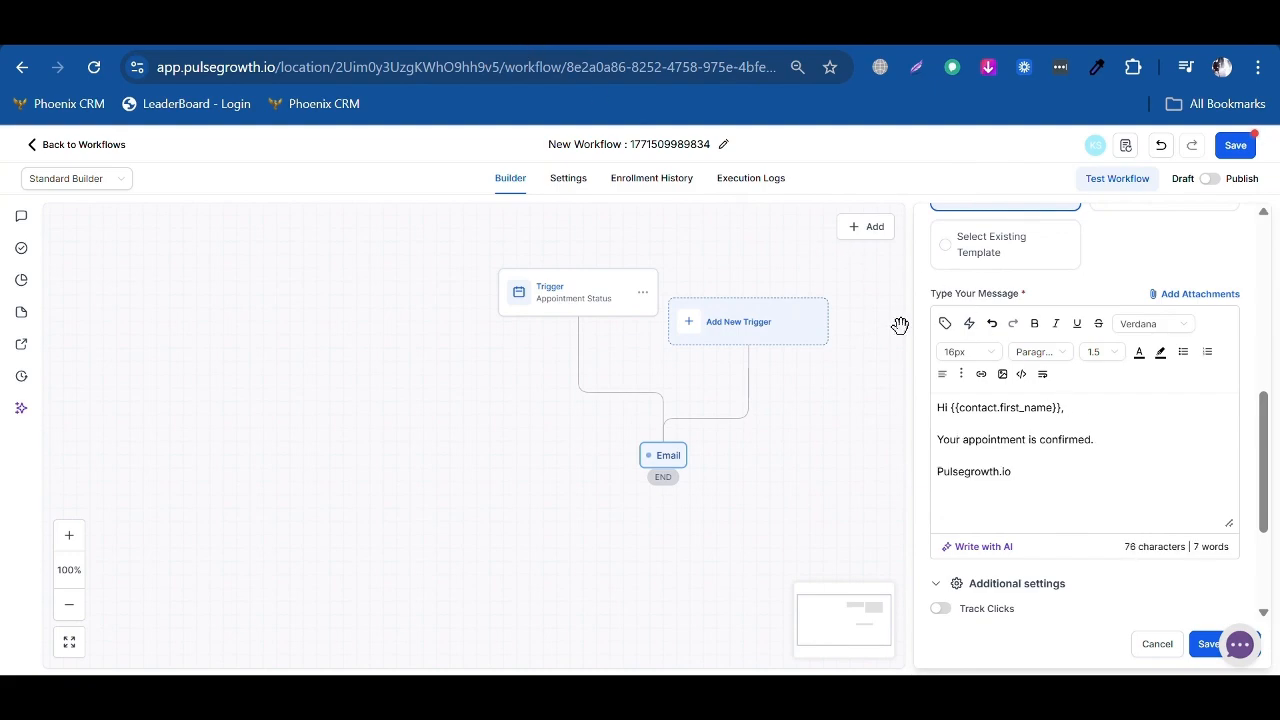
pyautogui.scroll(2, 1040, 484)
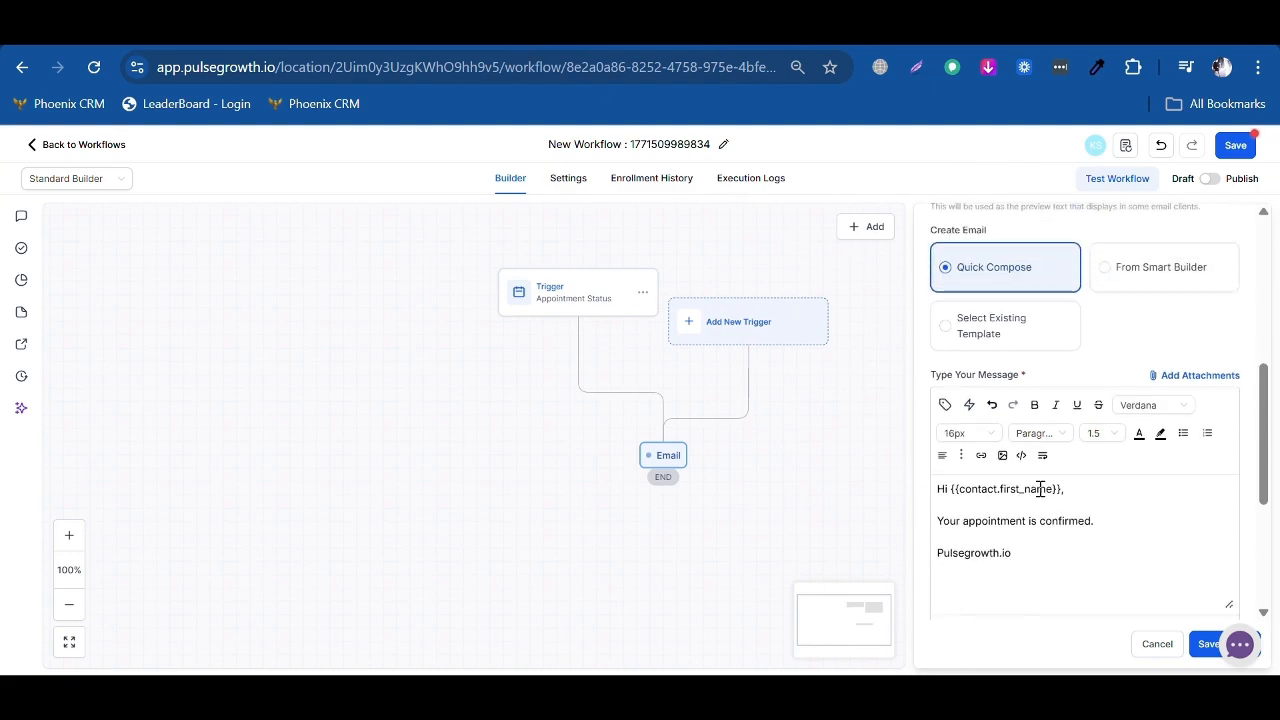
pyautogui.scroll(-2, 1007, 395)
pyautogui.click(1206, 643)
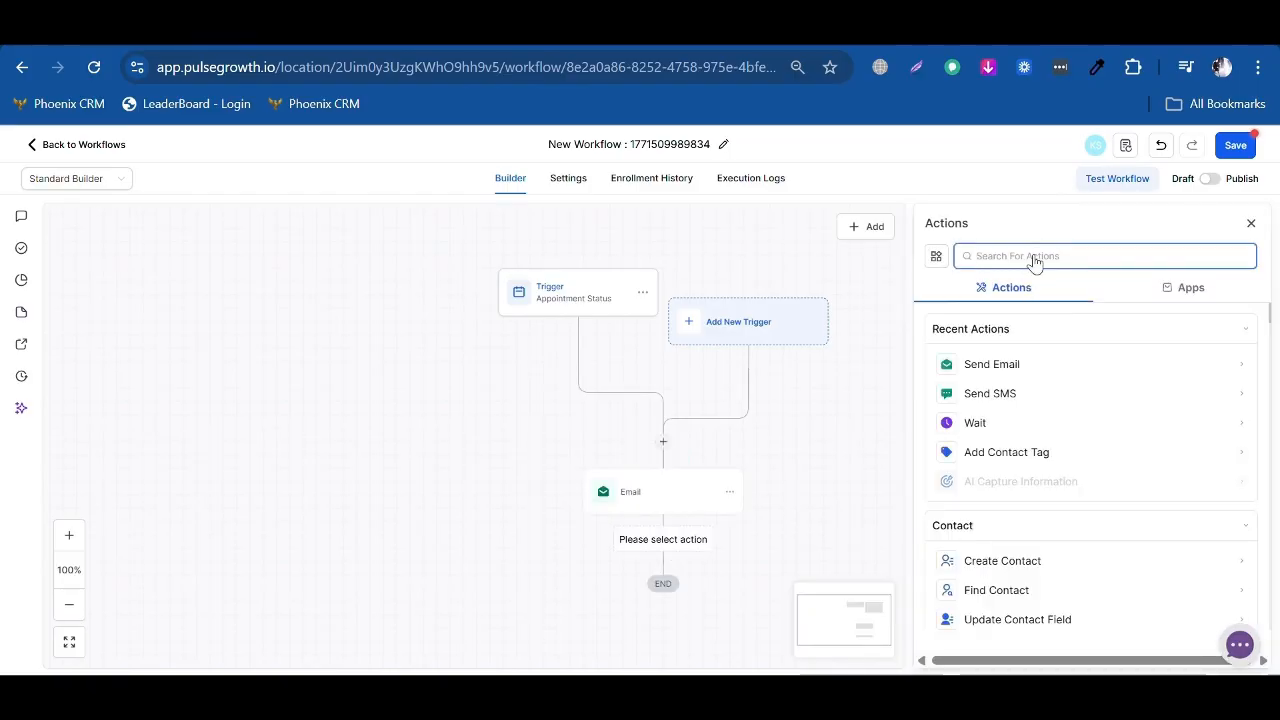
# Add a Wait action with a time delay in minutes below the appointment confirmation email, and save it.
pyautogui.click(1034, 255)
pyautogui.write('wawwa')
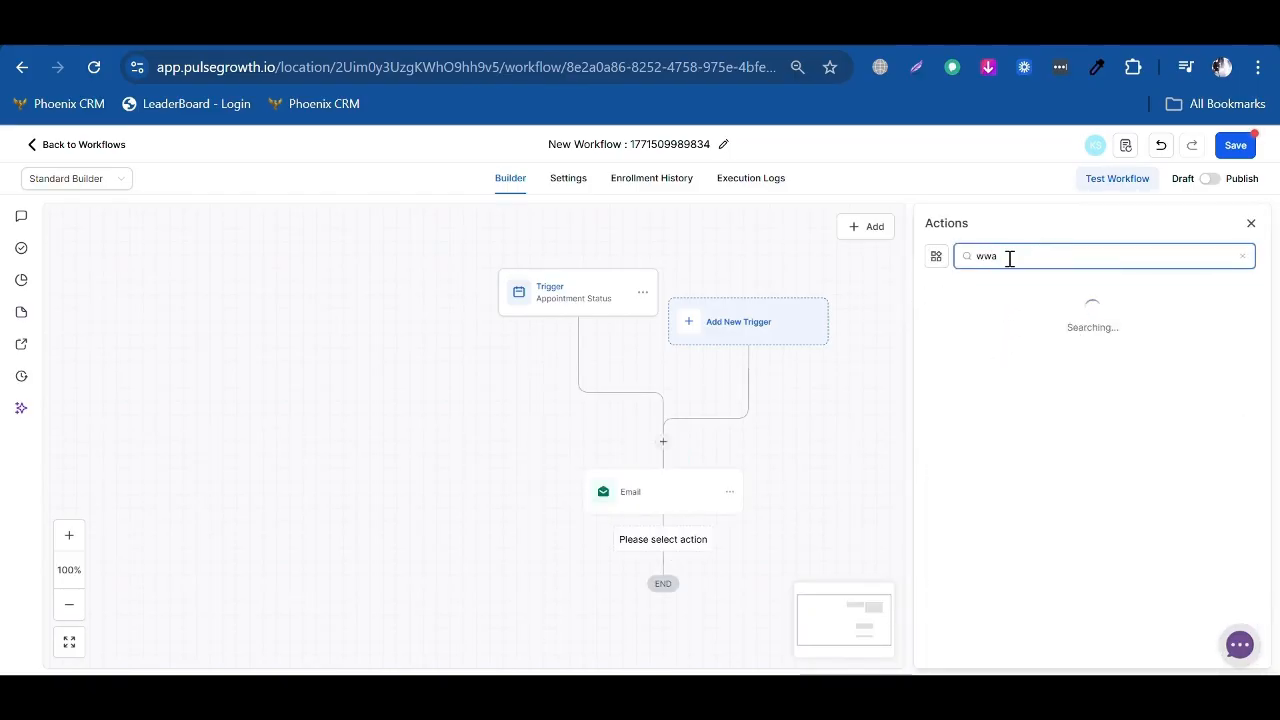
pyautogui.moveTo(1009, 258); pyautogui.dragTo(891, 254)
pyautogui.write('wa')
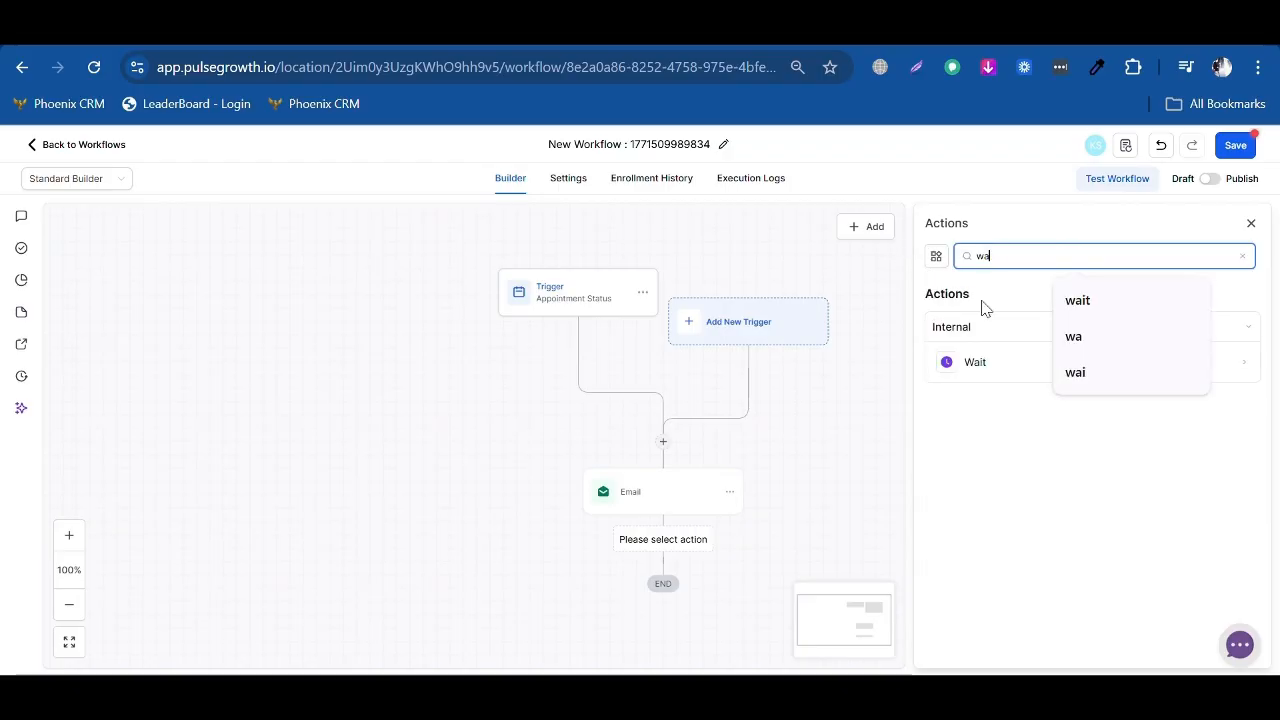
pyautogui.click(997, 371)
pyautogui.click(731, 425)
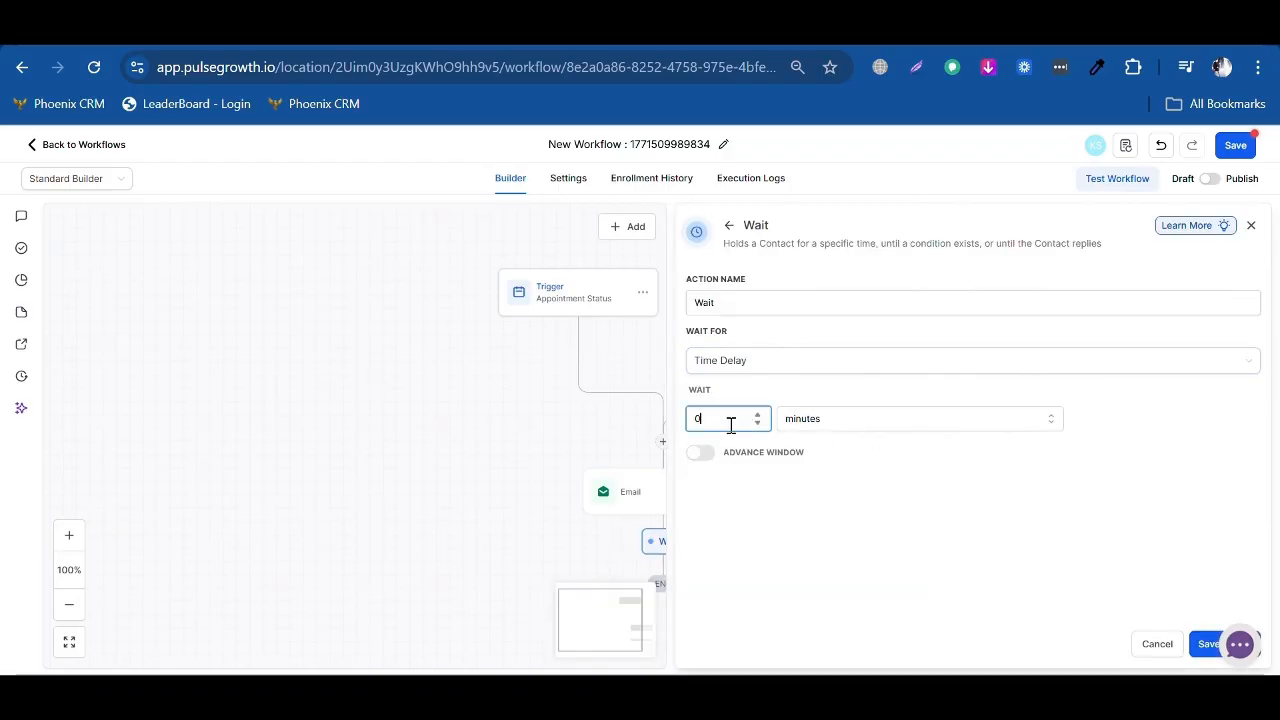
pyautogui.click(1208, 644)
# Add a WhatsApp action after the Wait step with the template "affiliates (en) - MARKETING", and save it.
pyautogui.scroll(-1, 635, 517)
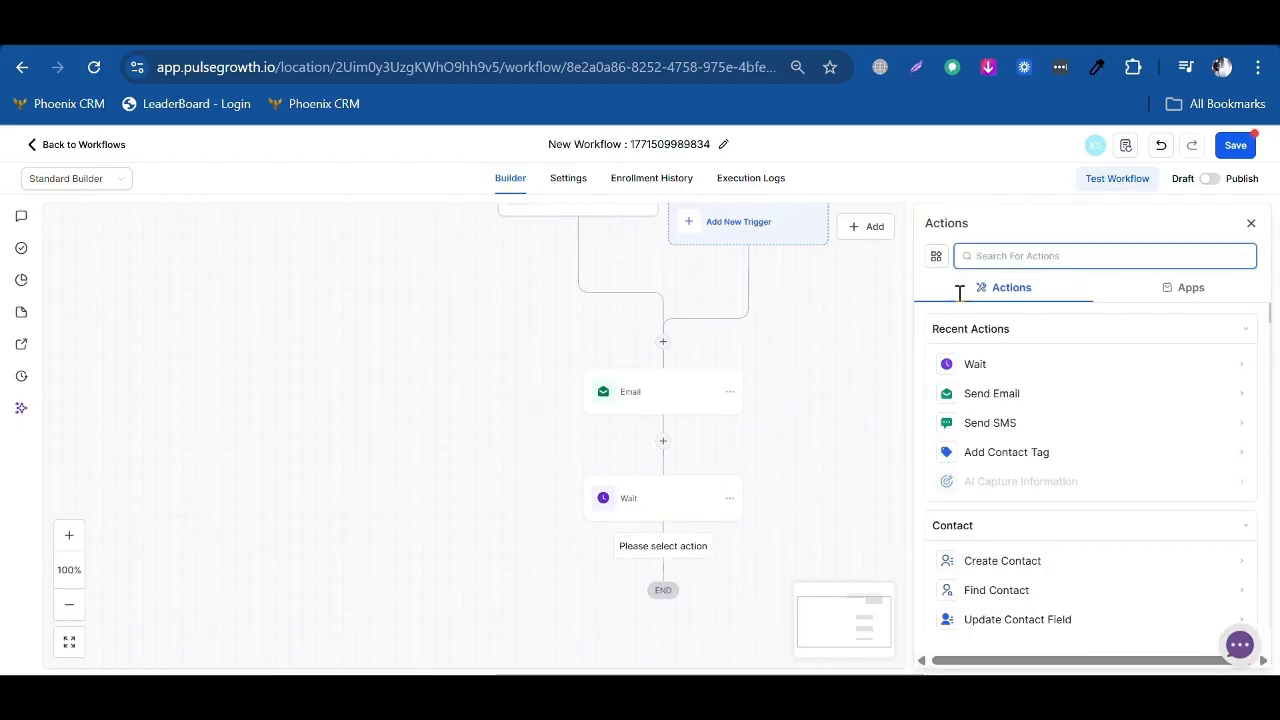
pyautogui.write('what')
pyautogui.click(1040, 428)
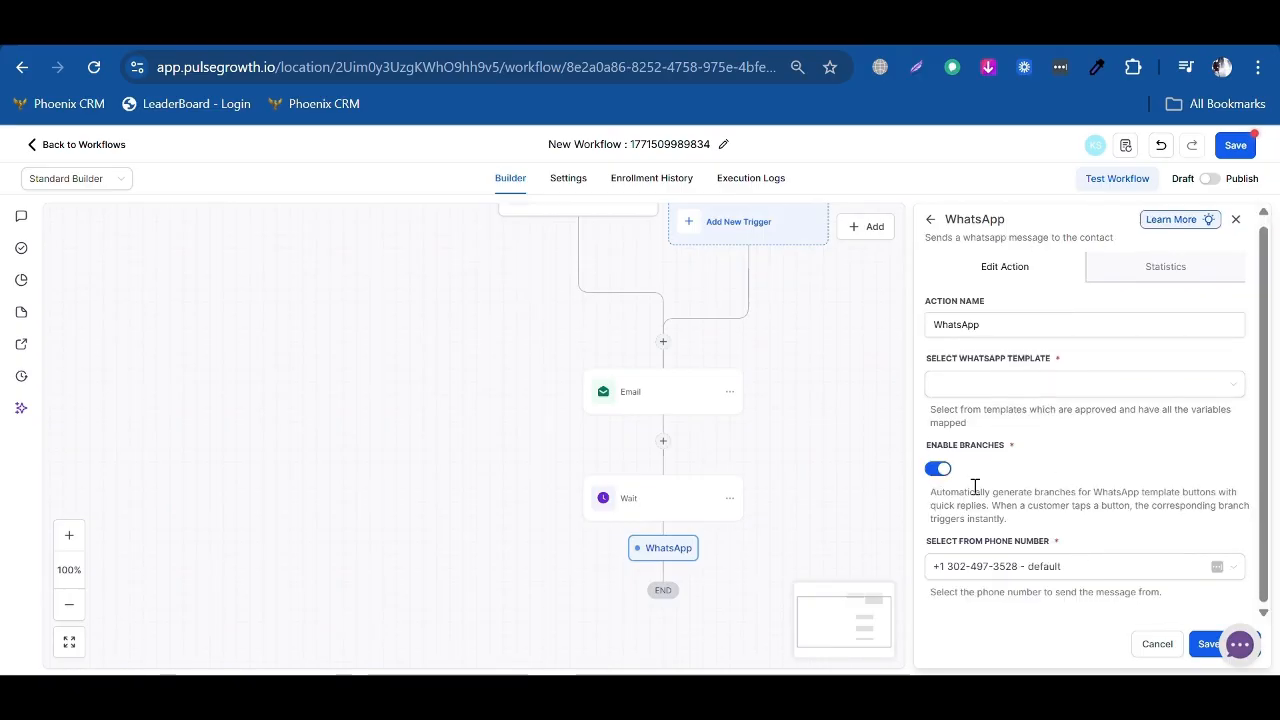
pyautogui.click(990, 388)
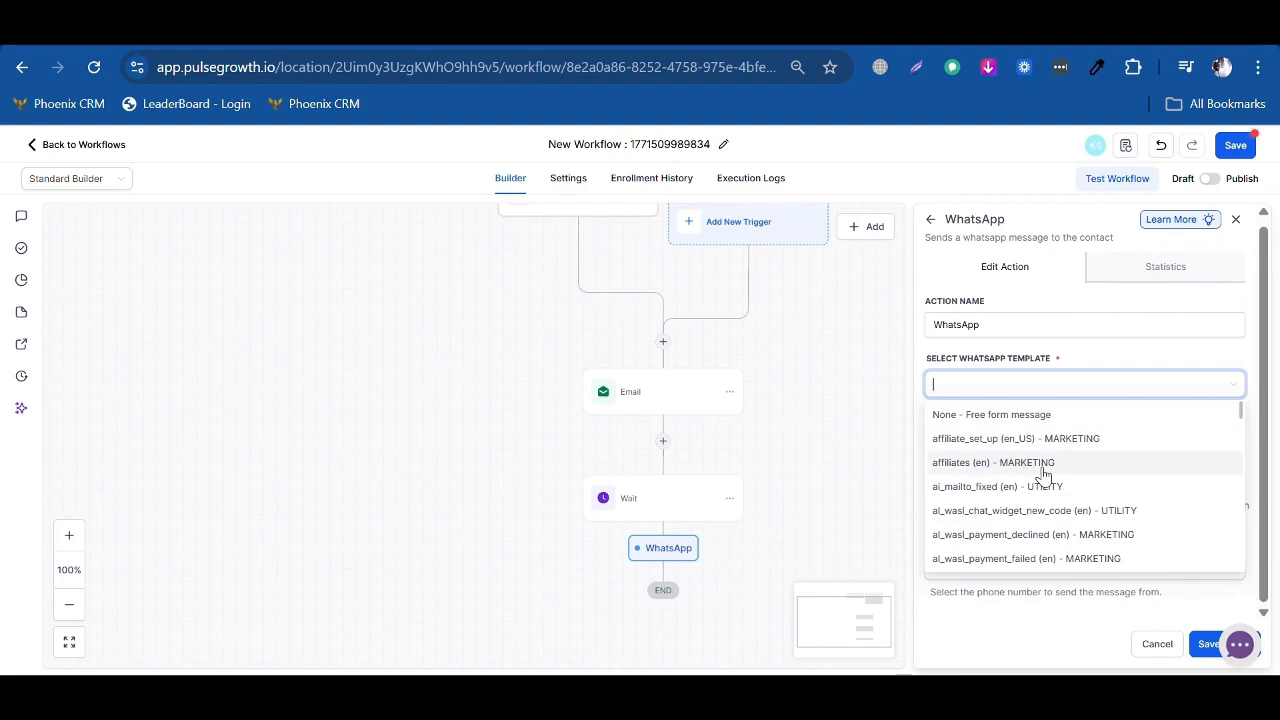
pyautogui.click(1043, 466)
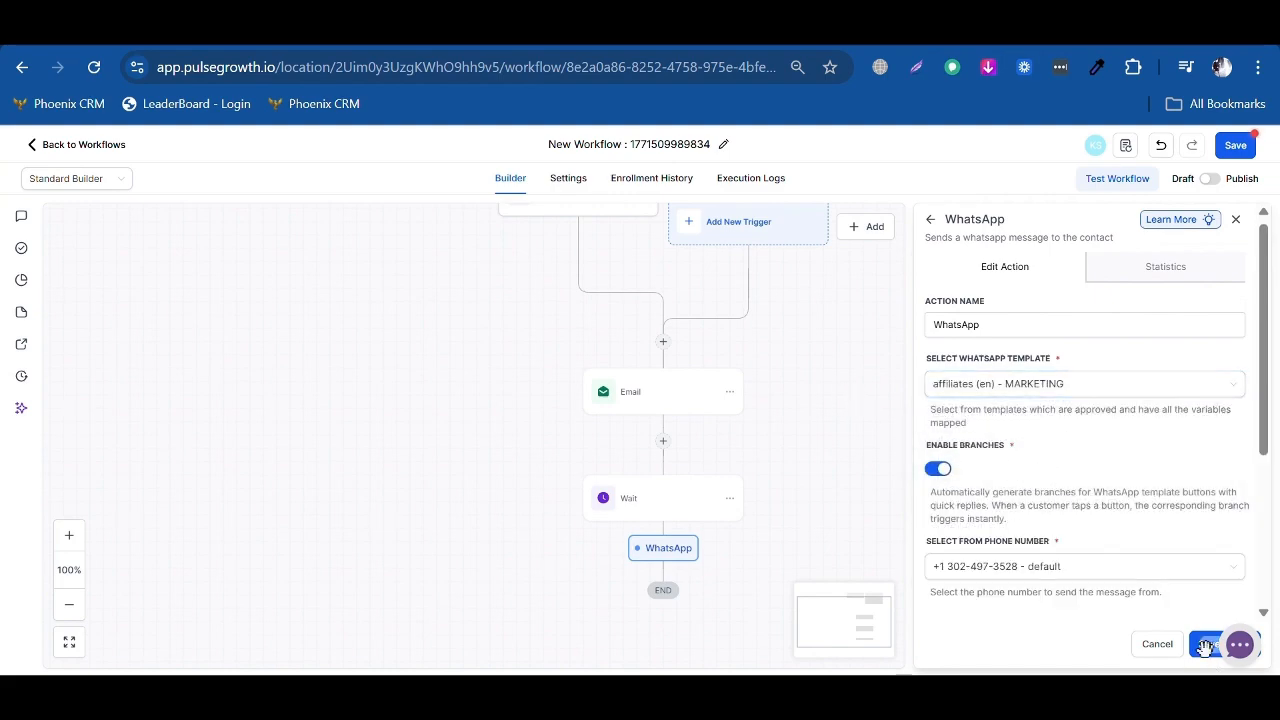
pyautogui.scroll(-1, 942, 413)
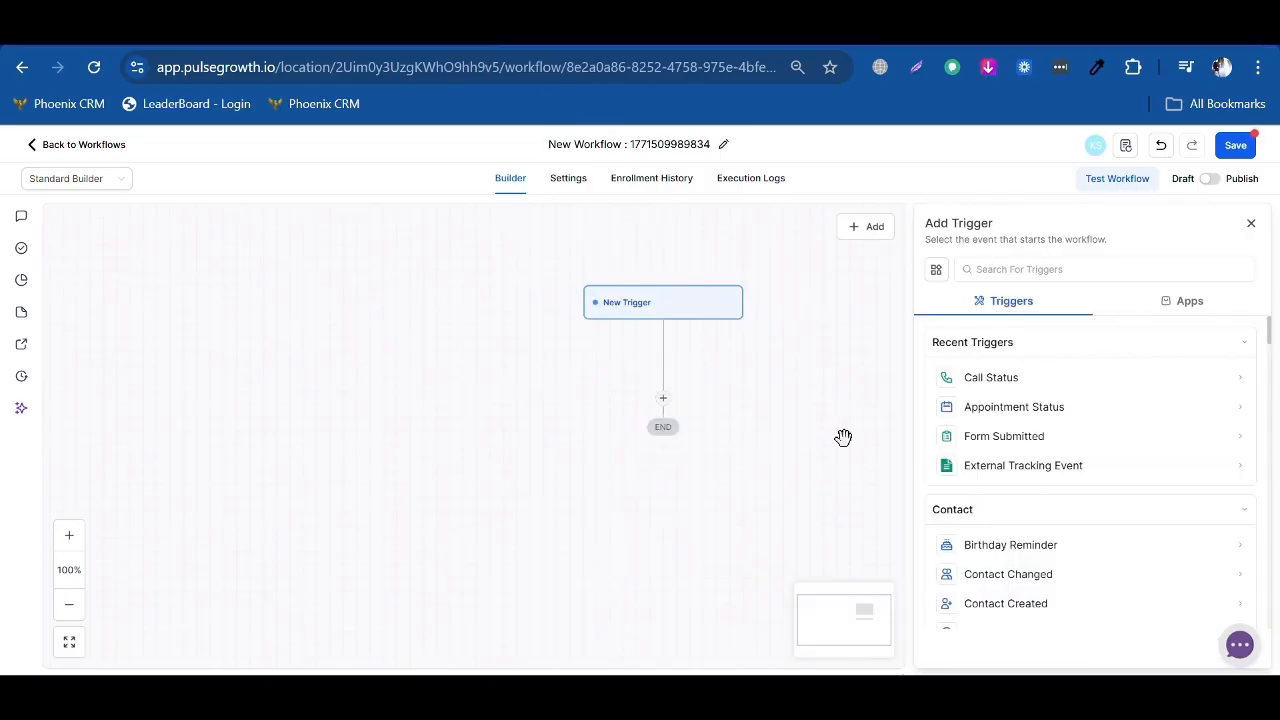
# Add a Call Status trigger to the empty workflow with the filter Call Direction set to Incoming.
pyautogui.click(995, 380)
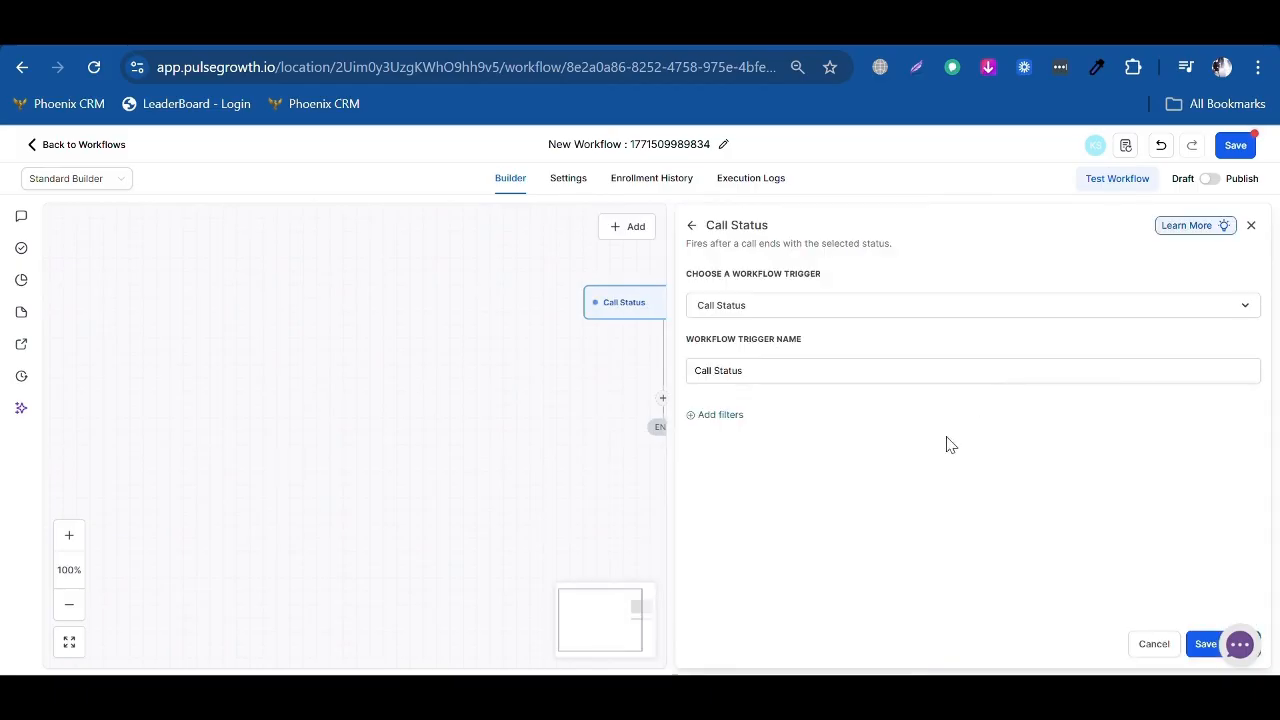
pyautogui.click(712, 414)
pyautogui.click(800, 438)
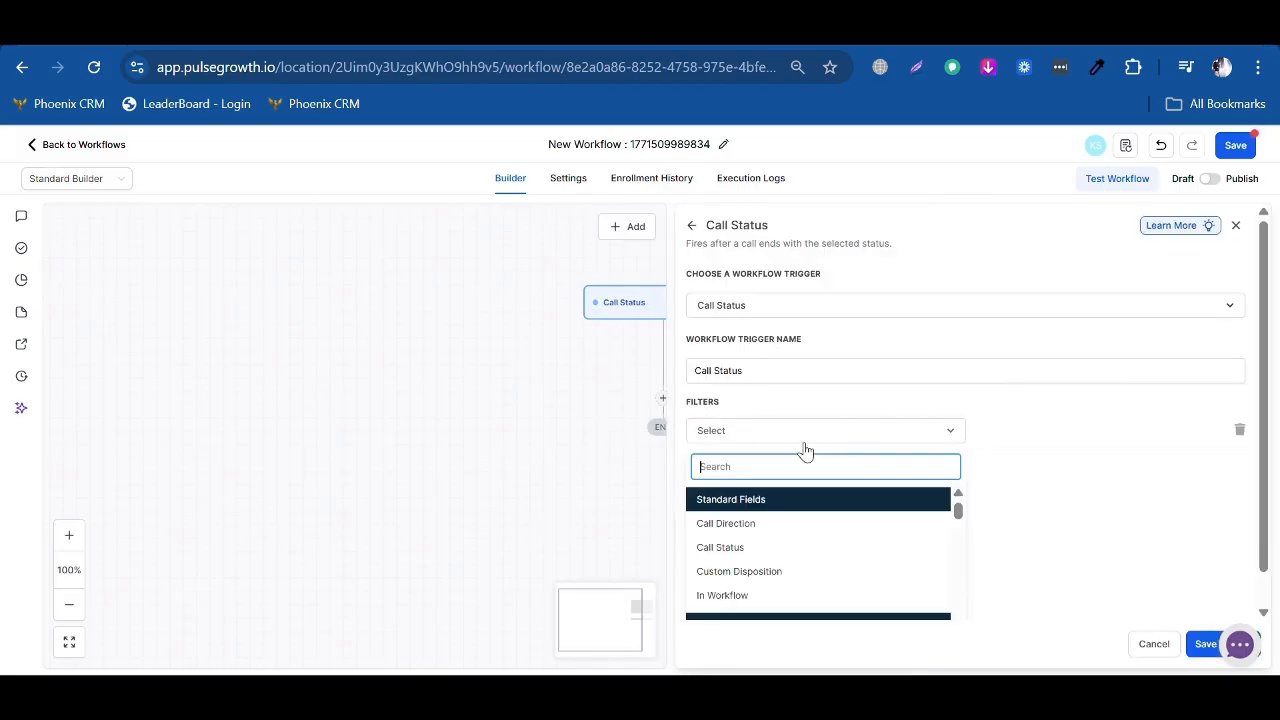
pyautogui.click(785, 524)
pyautogui.click(1004, 430)
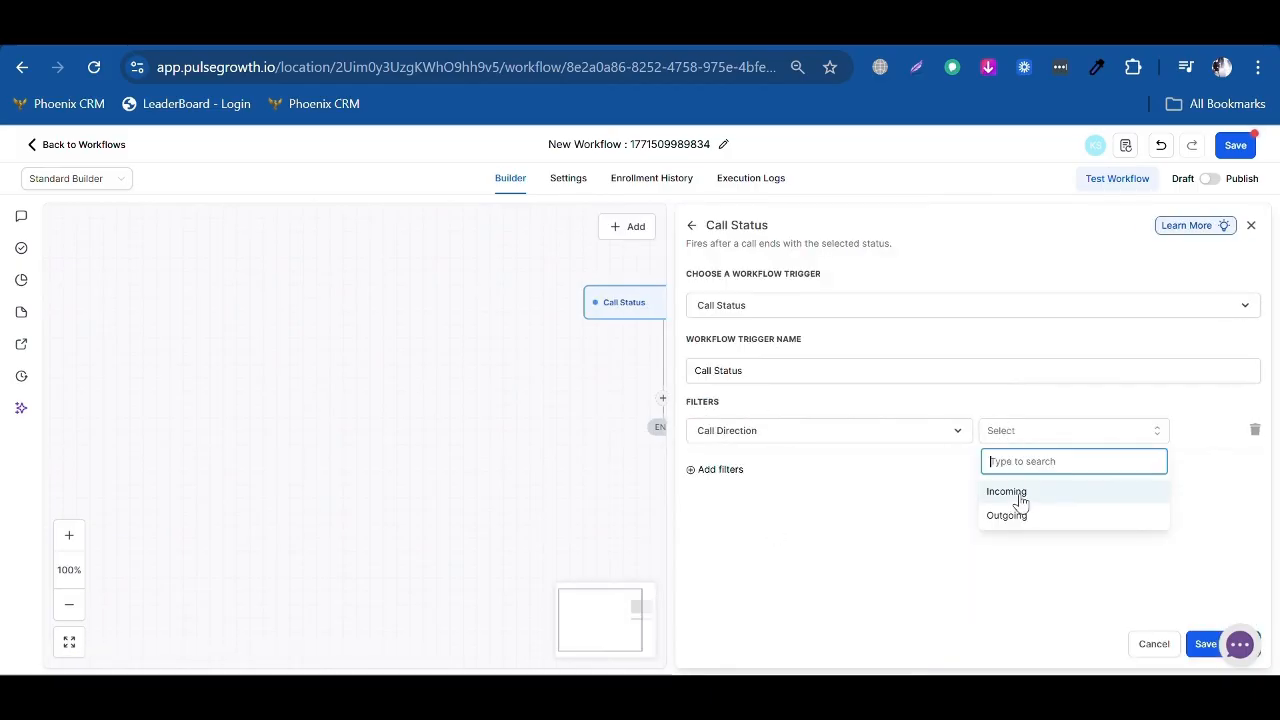
pyautogui.click(1010, 493)
# Add the filter Call Status set to no-answer to the Call Status trigger, and save the trigger.
pyautogui.click(728, 470)
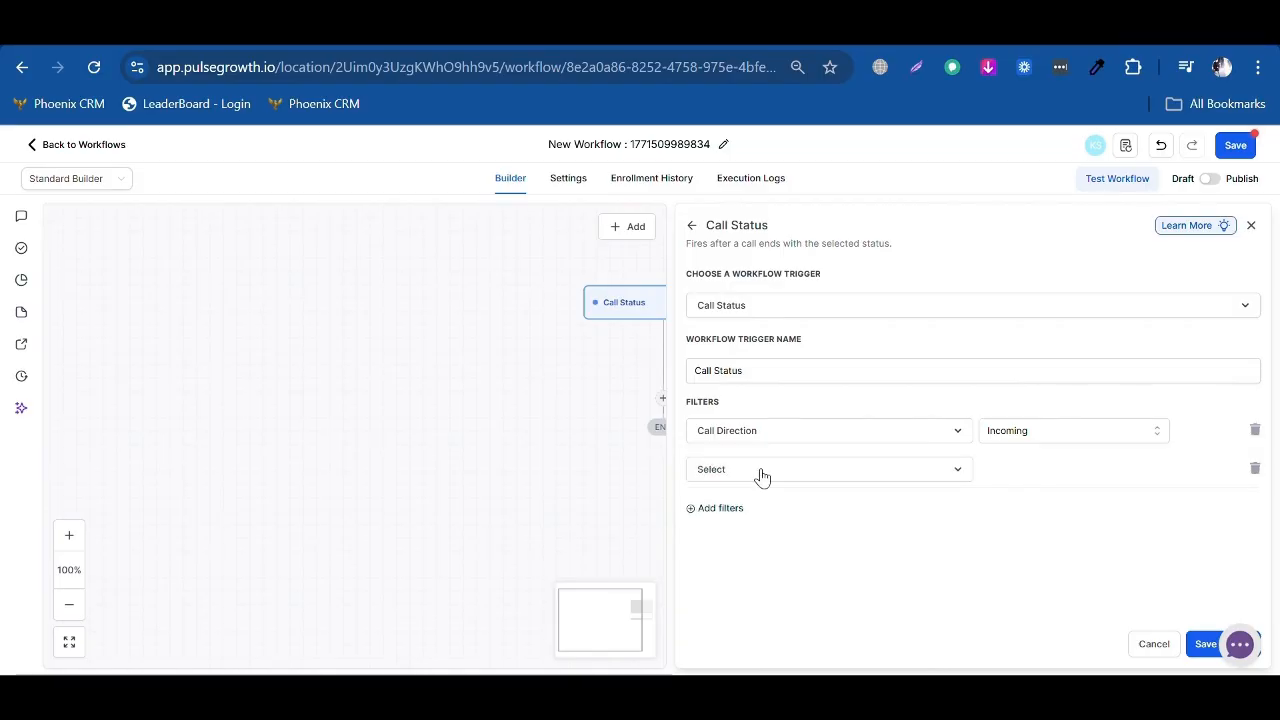
pyautogui.click(763, 469)
pyautogui.click(722, 562)
pyautogui.click(1045, 469)
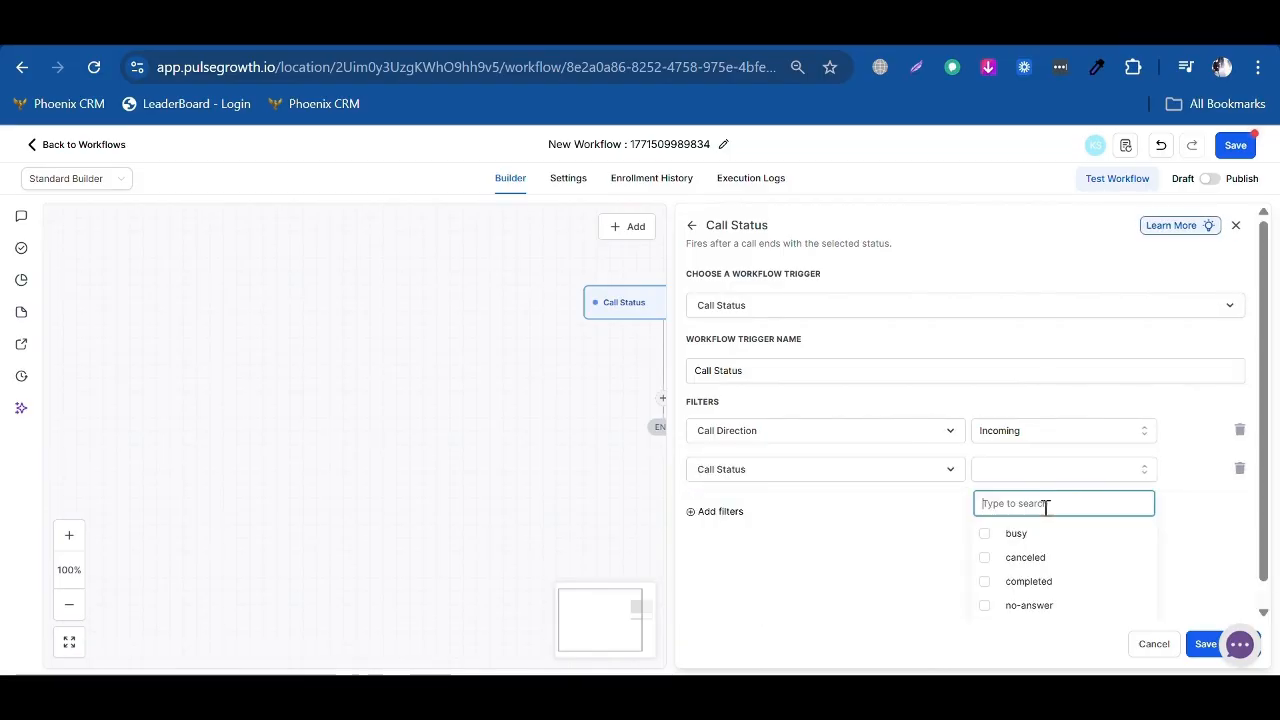
pyautogui.click(1040, 605)
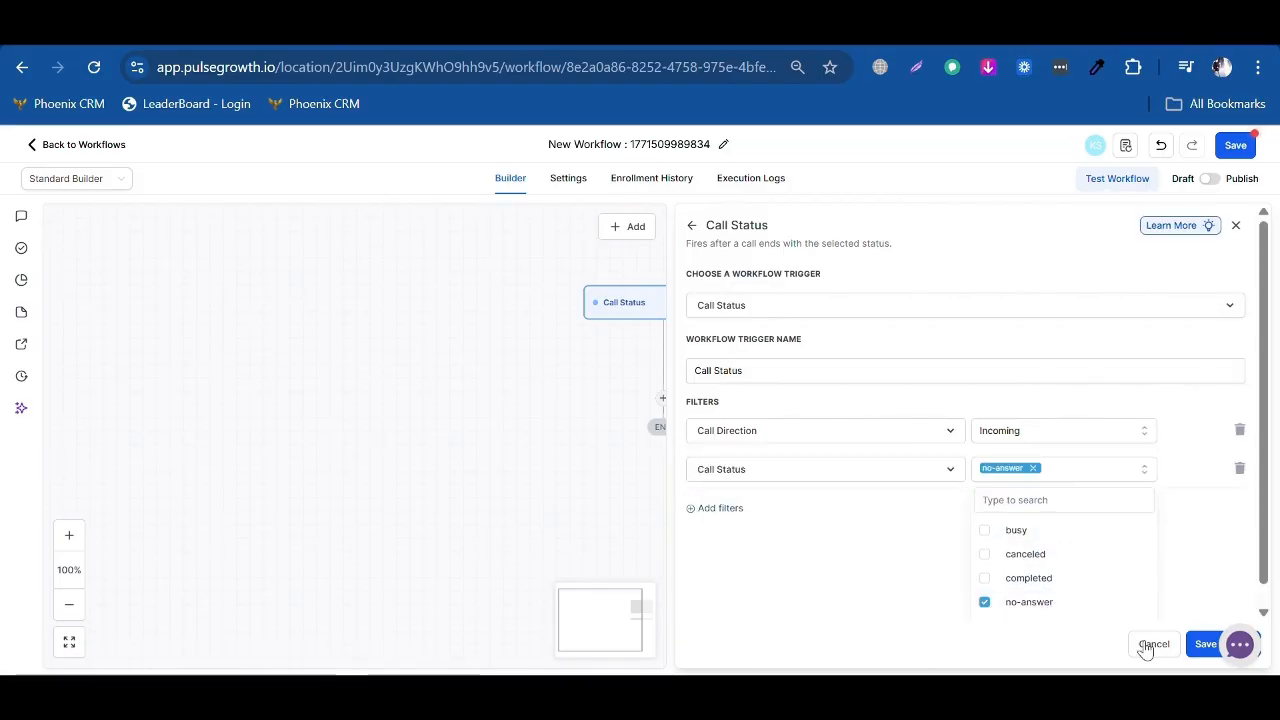
pyautogui.click(1205, 645)
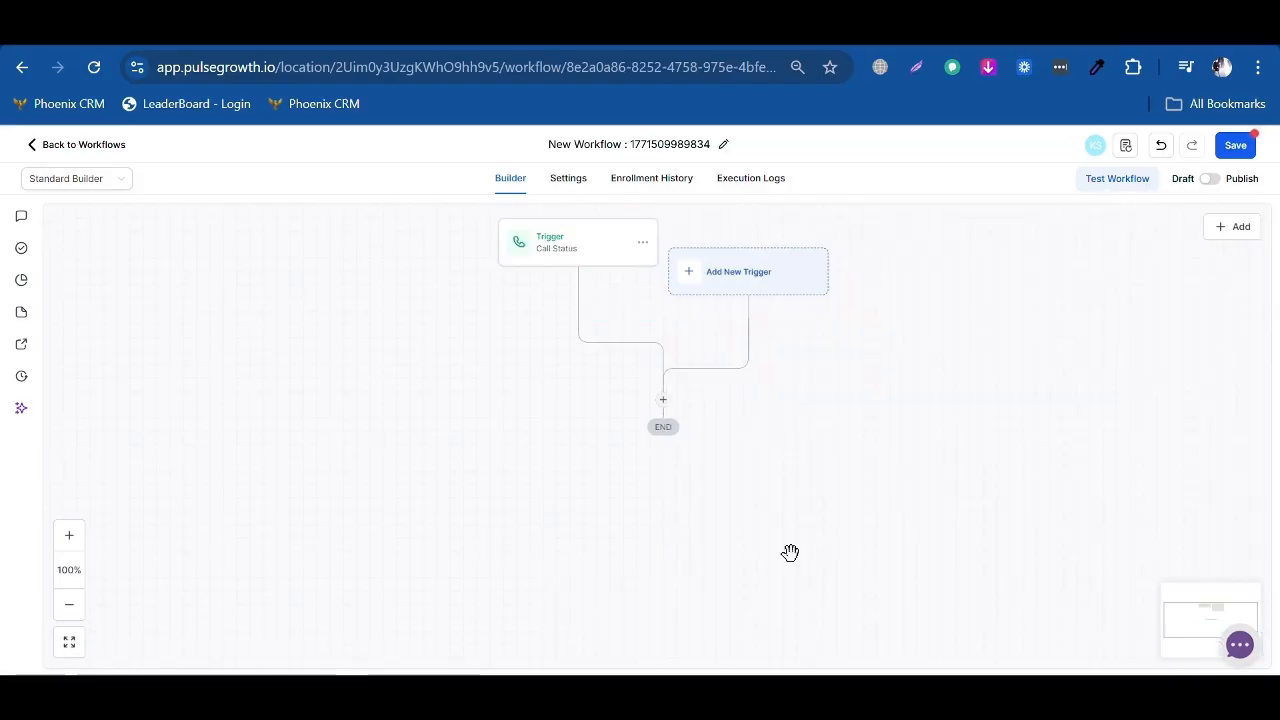
# Add a Send Email action below the Call Status trigger.
pyautogui.click(663, 402)
pyautogui.click(1022, 258)
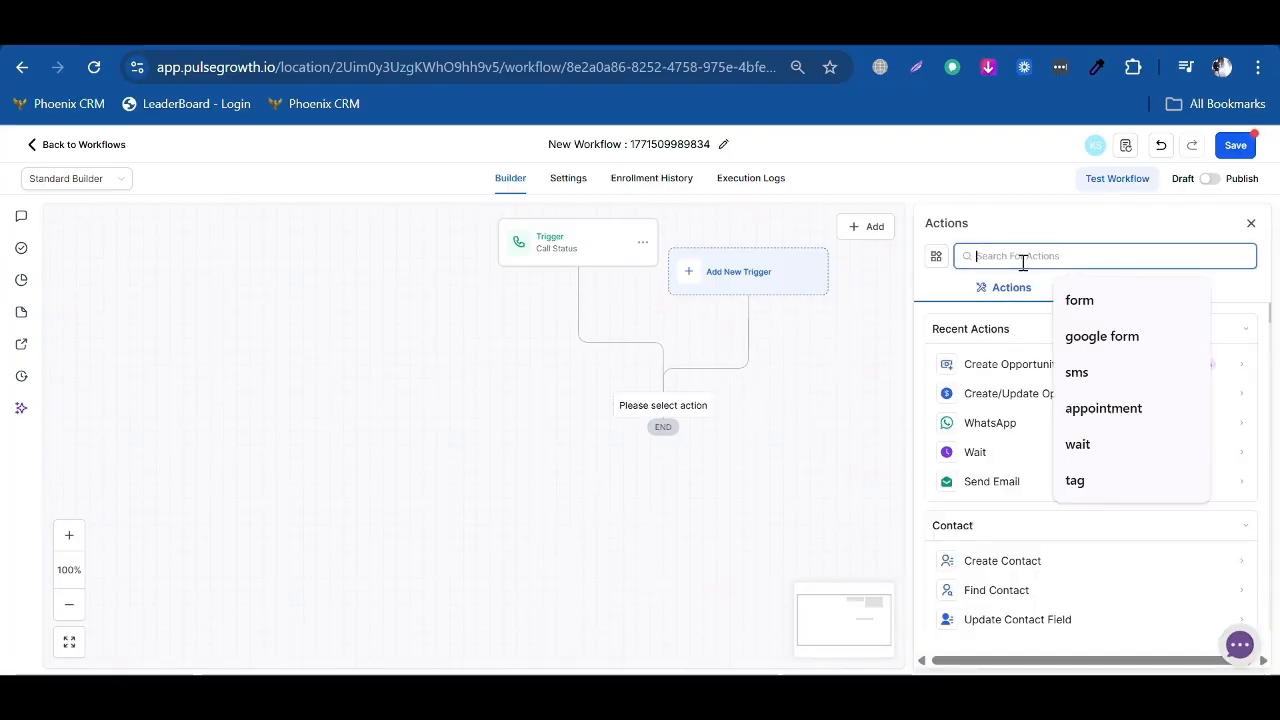
pyautogui.write('send')
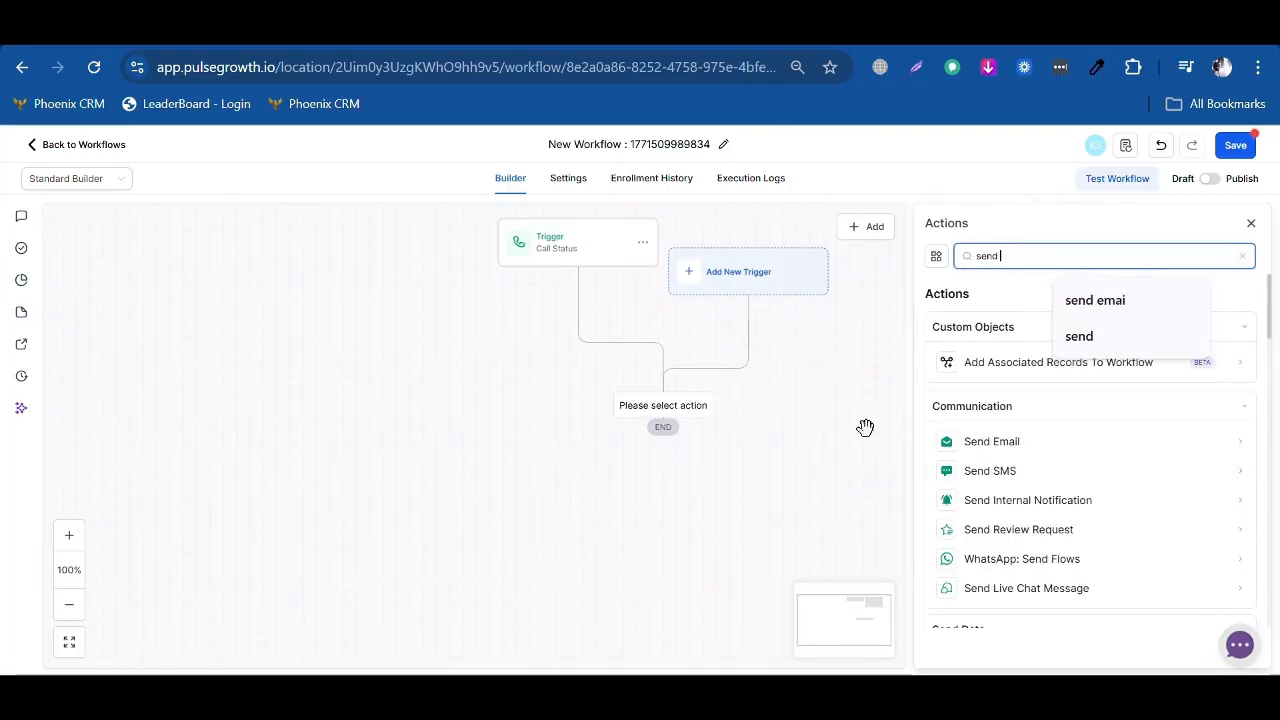
pyautogui.click(1036, 443)
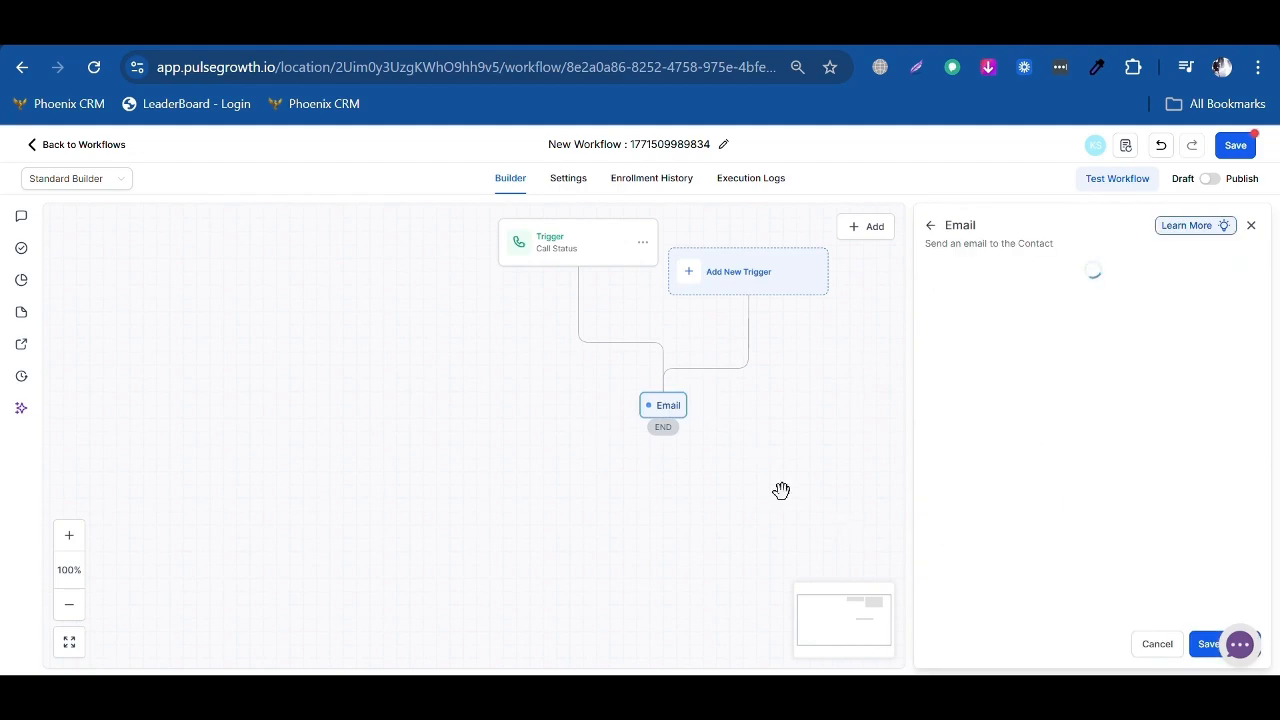
# Set the email subject to "test", select the existing template starting "Here's the link to join", and save the Email action.
pyautogui.scroll(-2, 1014, 514)
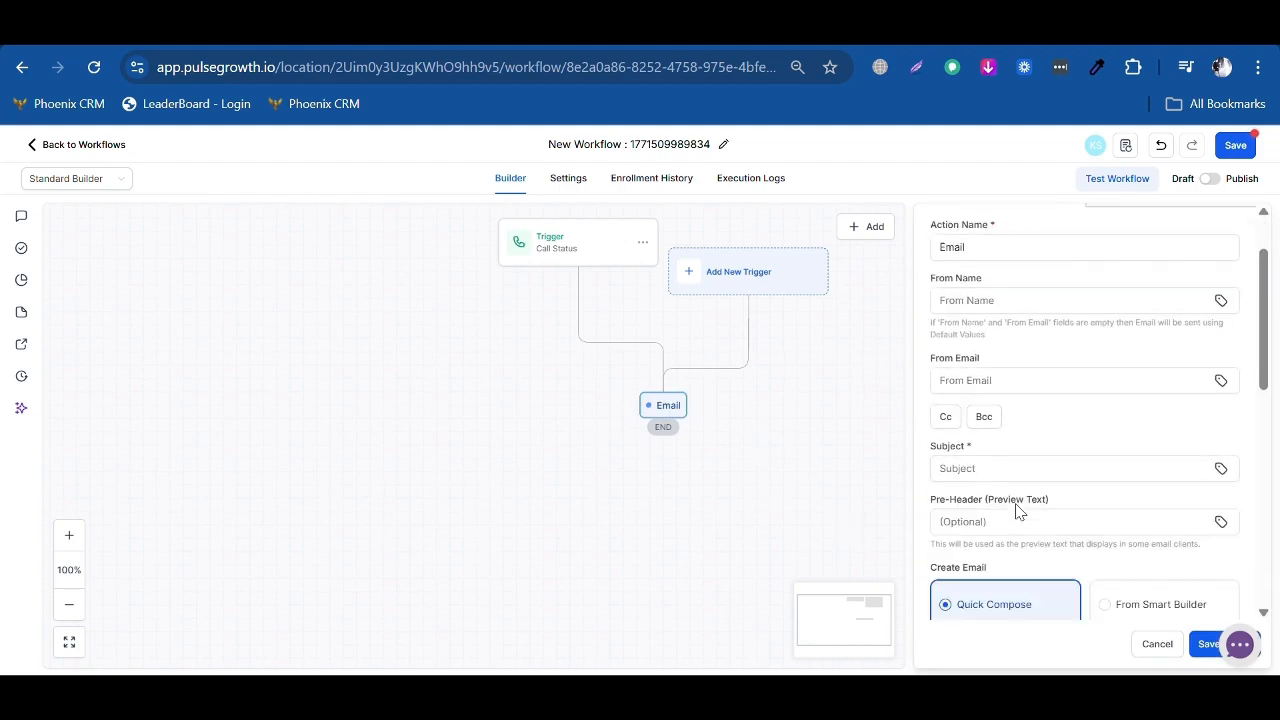
pyautogui.click(989, 451)
pyautogui.write('test')
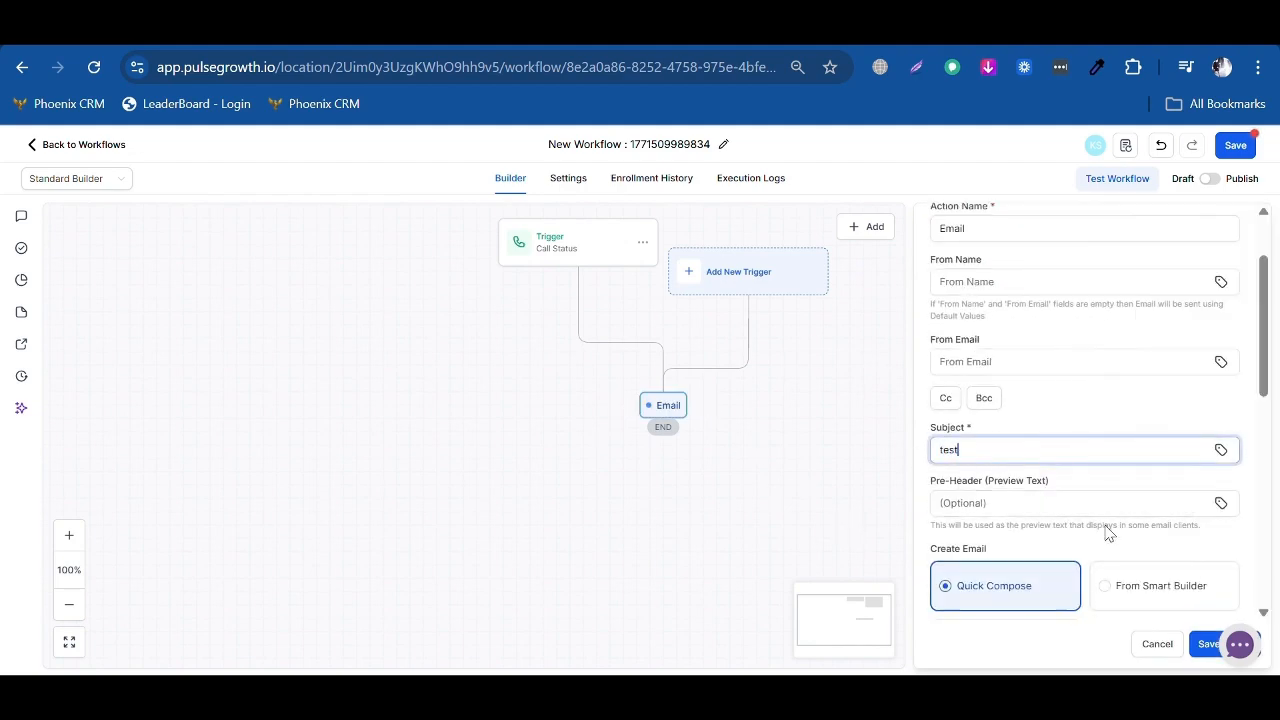
pyautogui.scroll(-4, 989, 458)
pyautogui.scroll(1, 989, 460)
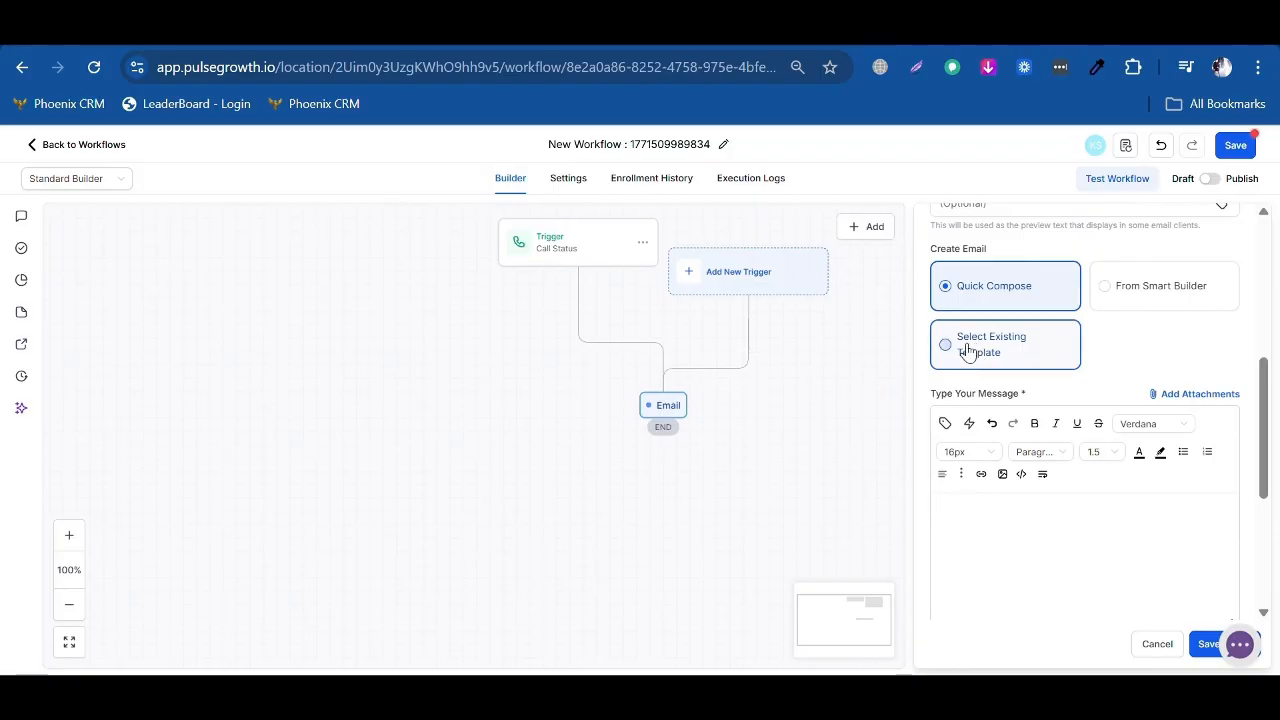
pyautogui.click(968, 352)
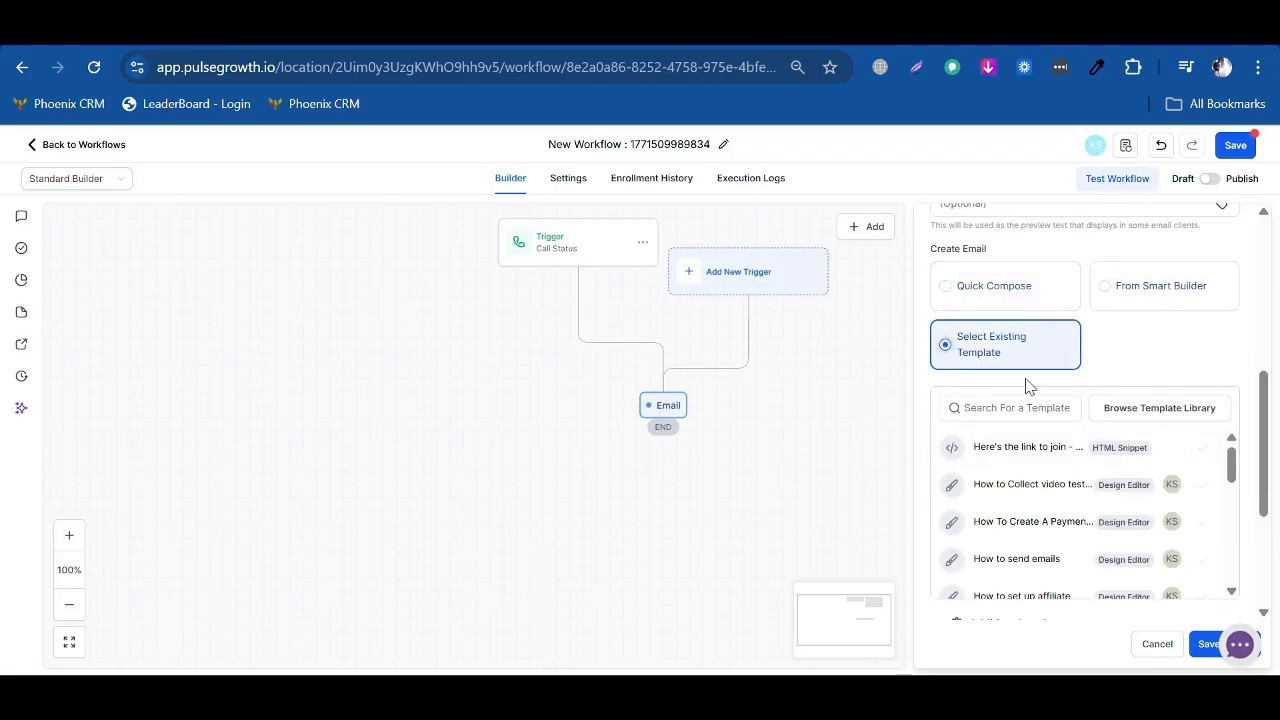
pyautogui.click(1002, 448)
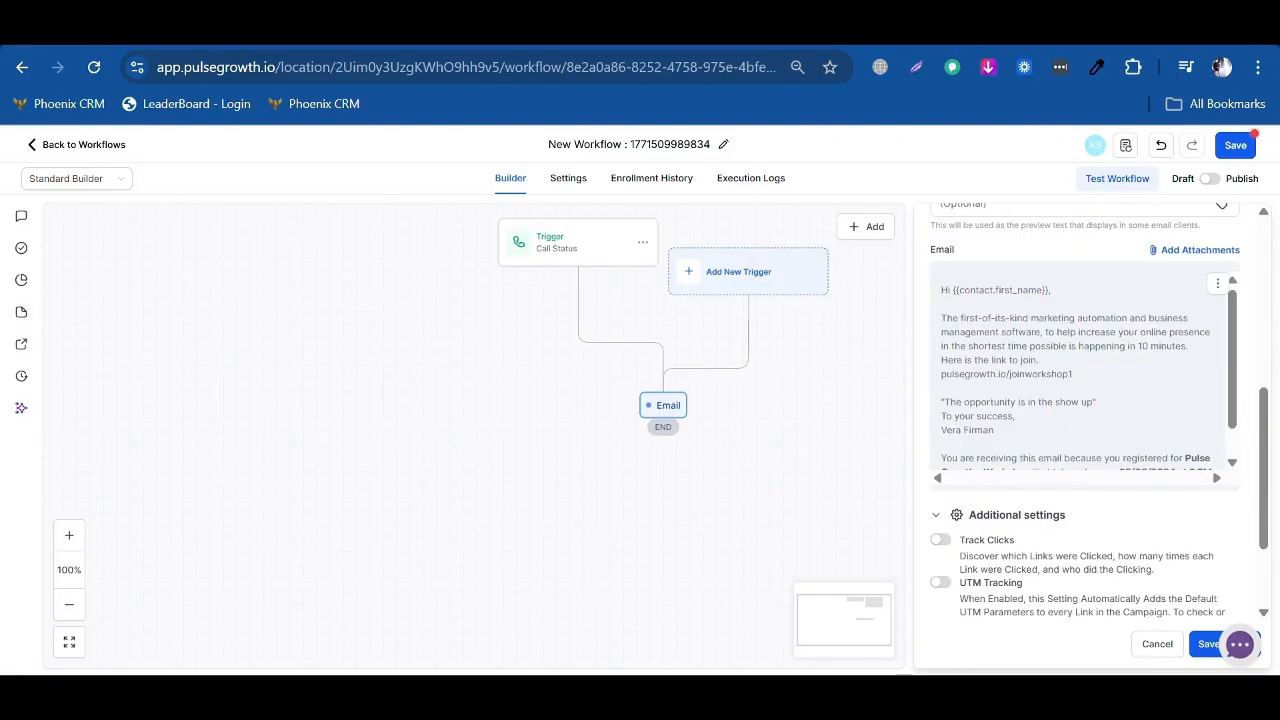
pyautogui.click(1207, 650)
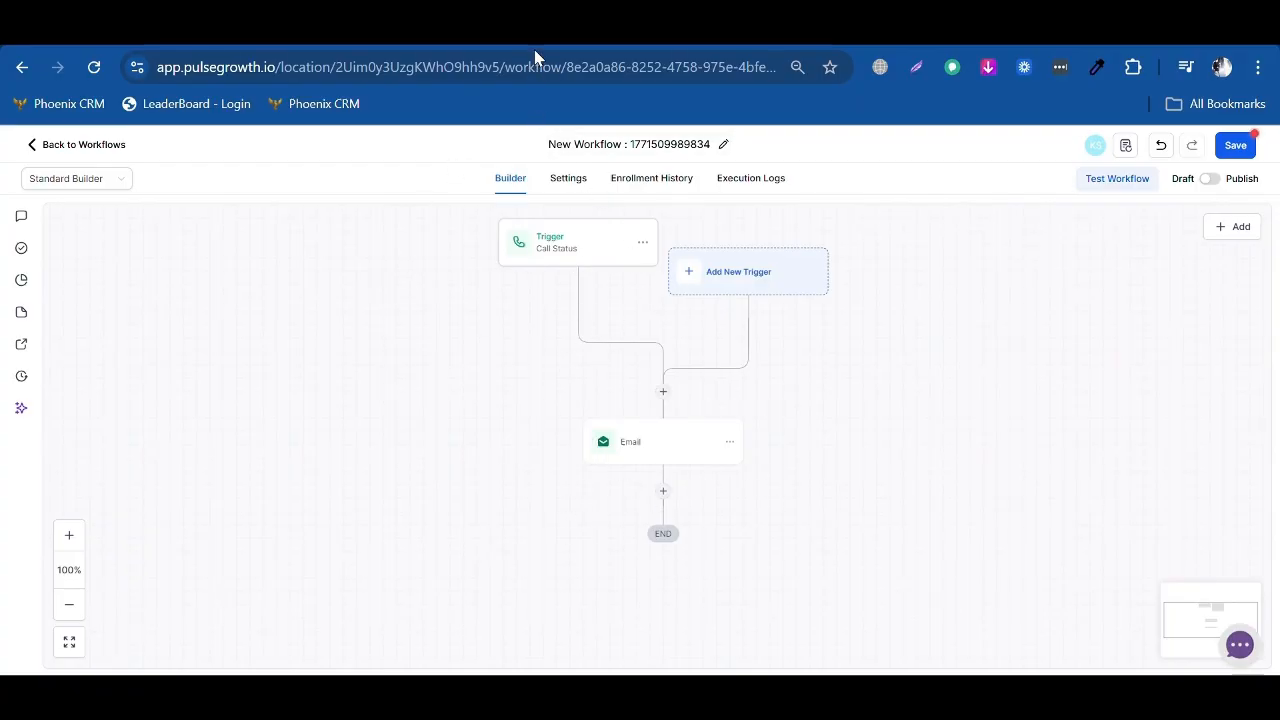
# Rename the workflow as "test", and save it with its status set to Publish.
pyautogui.click(648, 182)
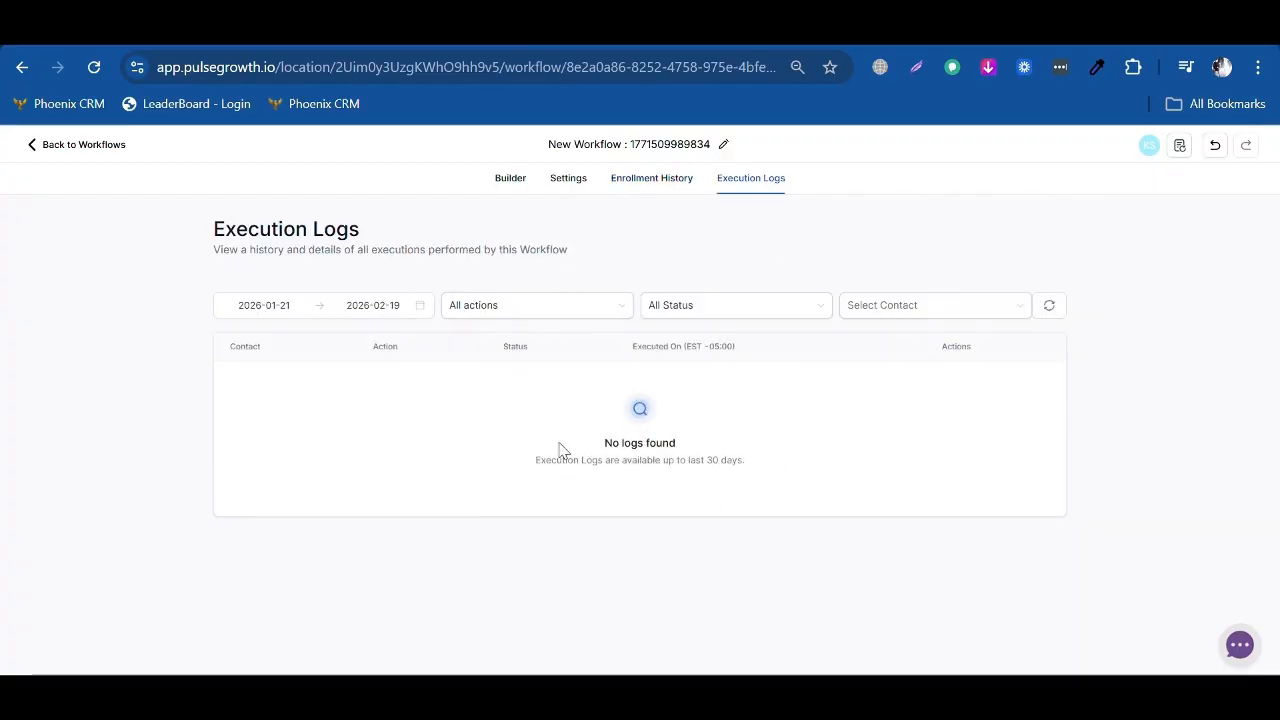
pyautogui.click(637, 144)
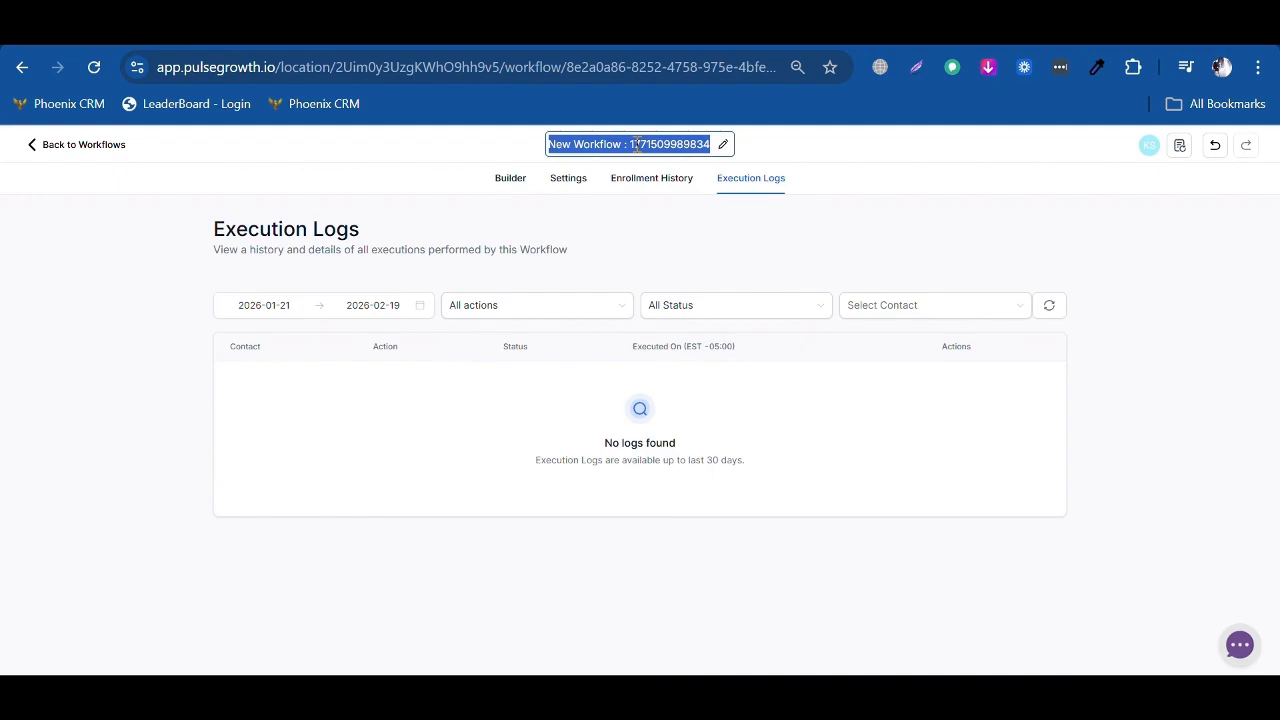
pyautogui.press('BackSpace')
pyautogui.write('test')
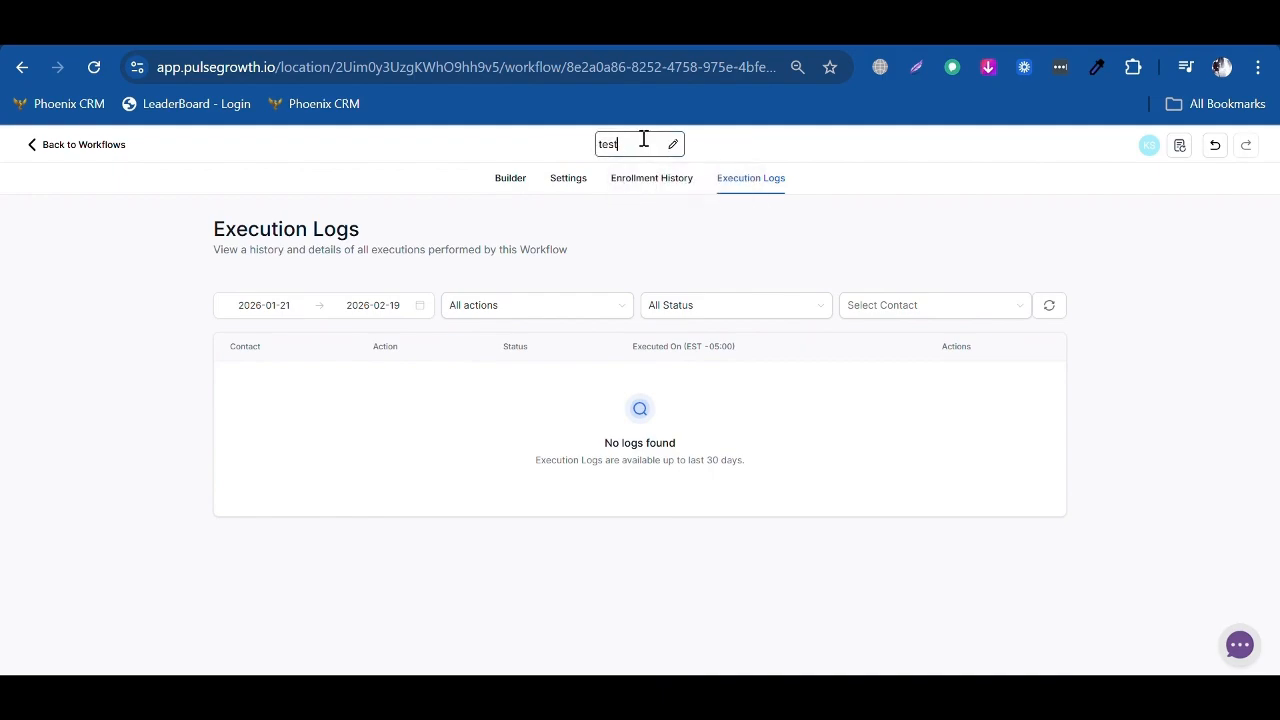
pyautogui.press('Return')
pyautogui.click(510, 180)
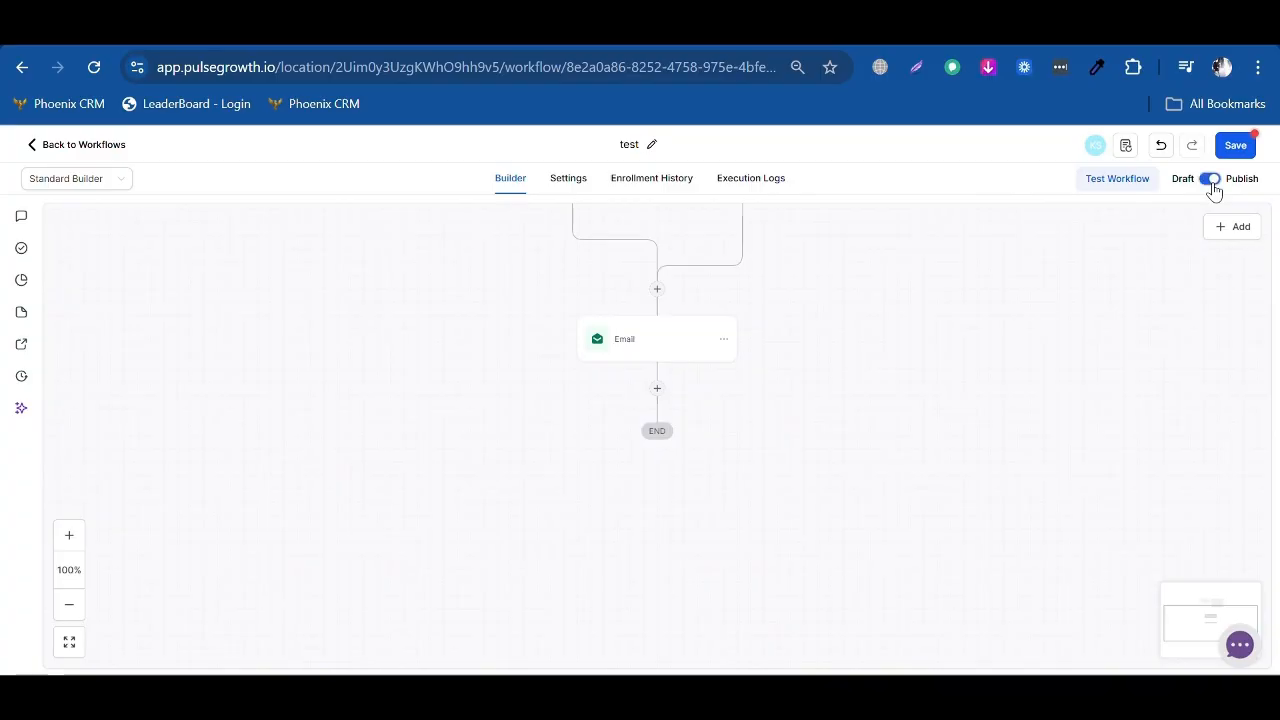
pyautogui.click(1235, 147)
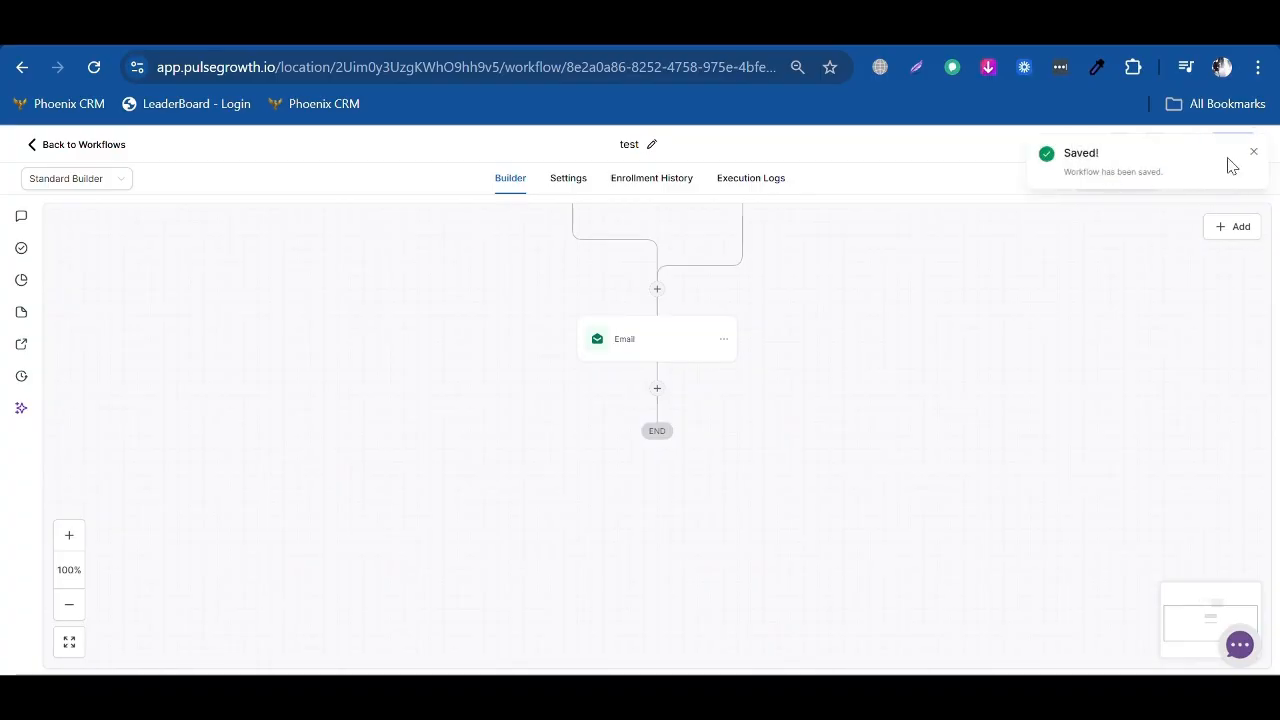
# Return to the workflow list and create a workflow from the library template "Recipe - FAQ Auto Reply".
pyautogui.click(529, 48)
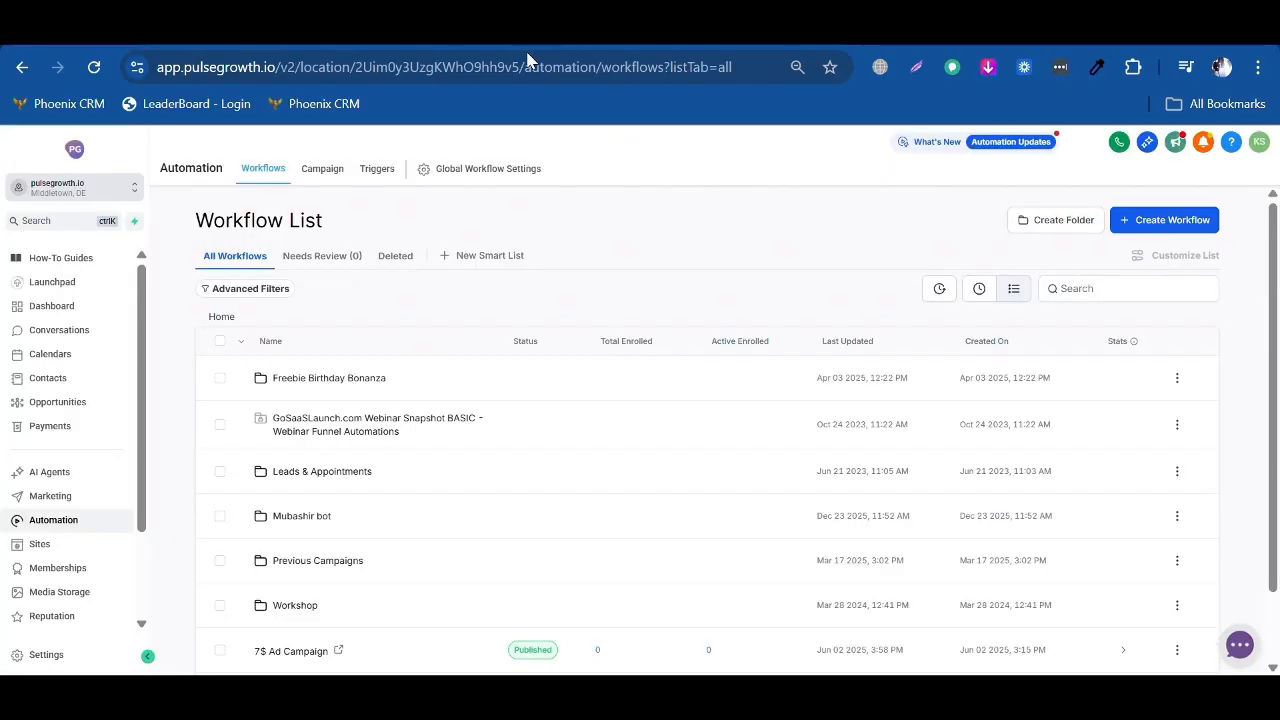
pyautogui.click(1166, 220)
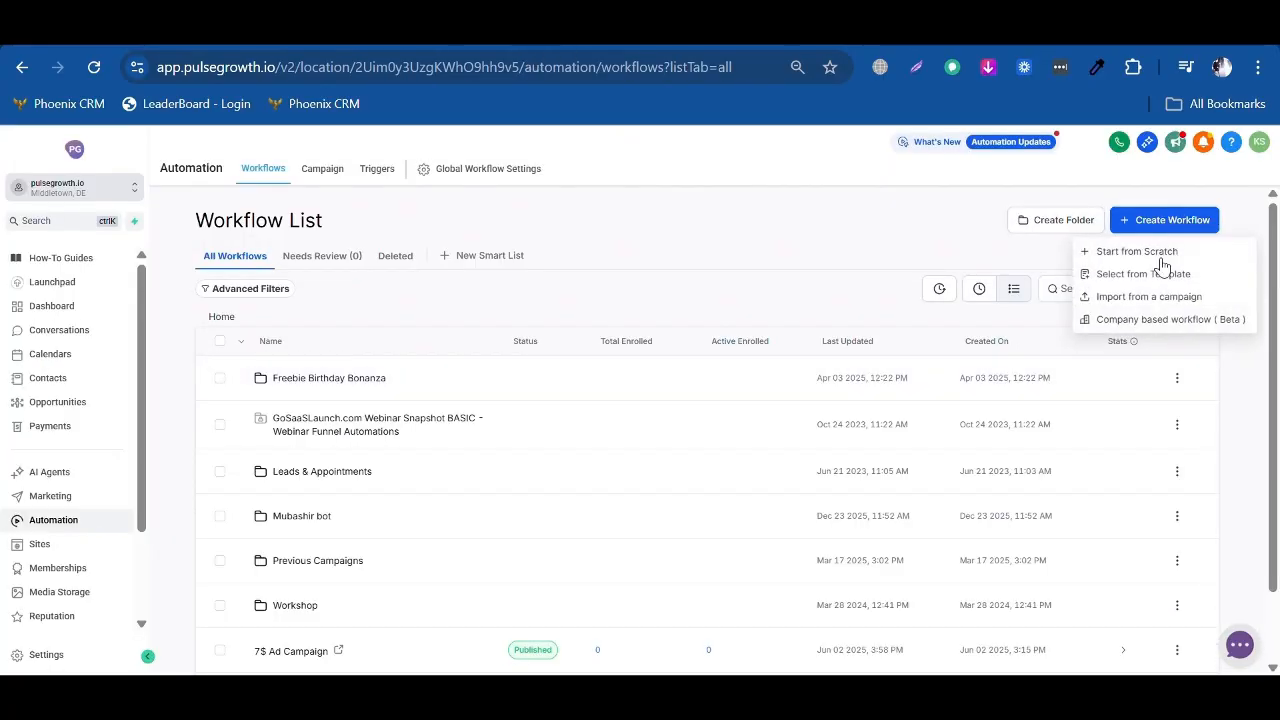
pyautogui.click(1154, 277)
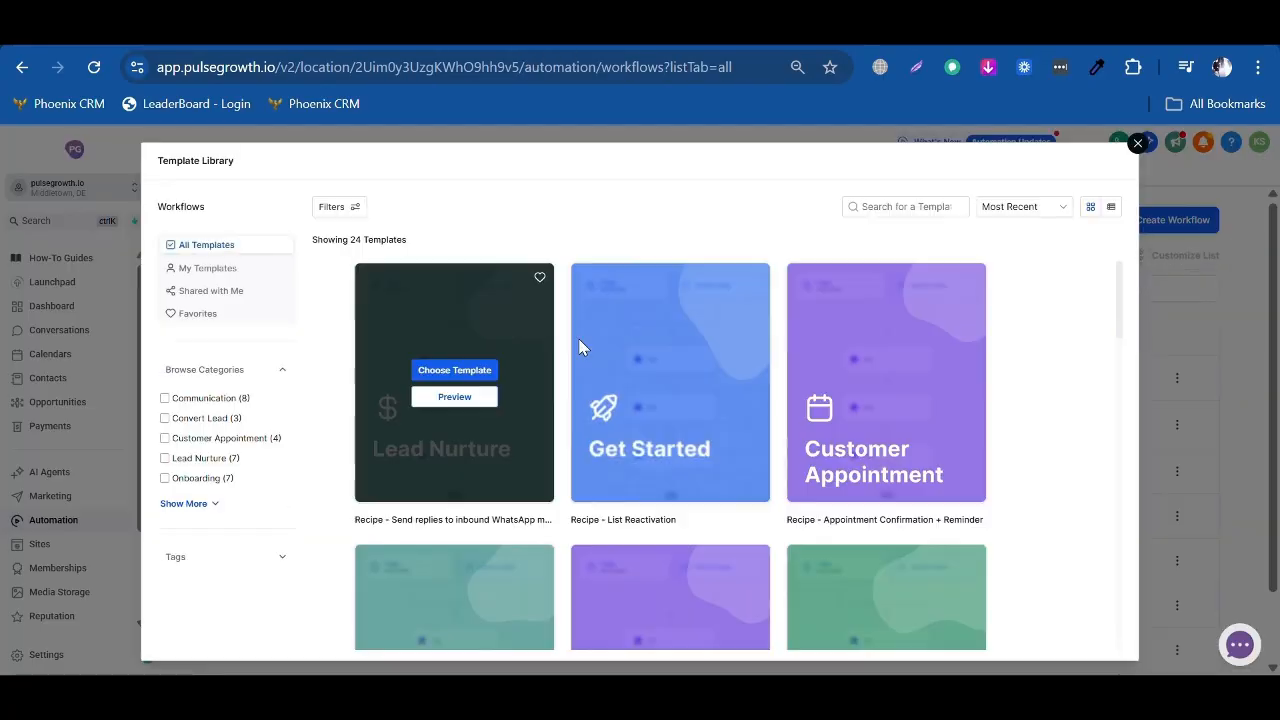
pyautogui.scroll(-7, 612, 440)
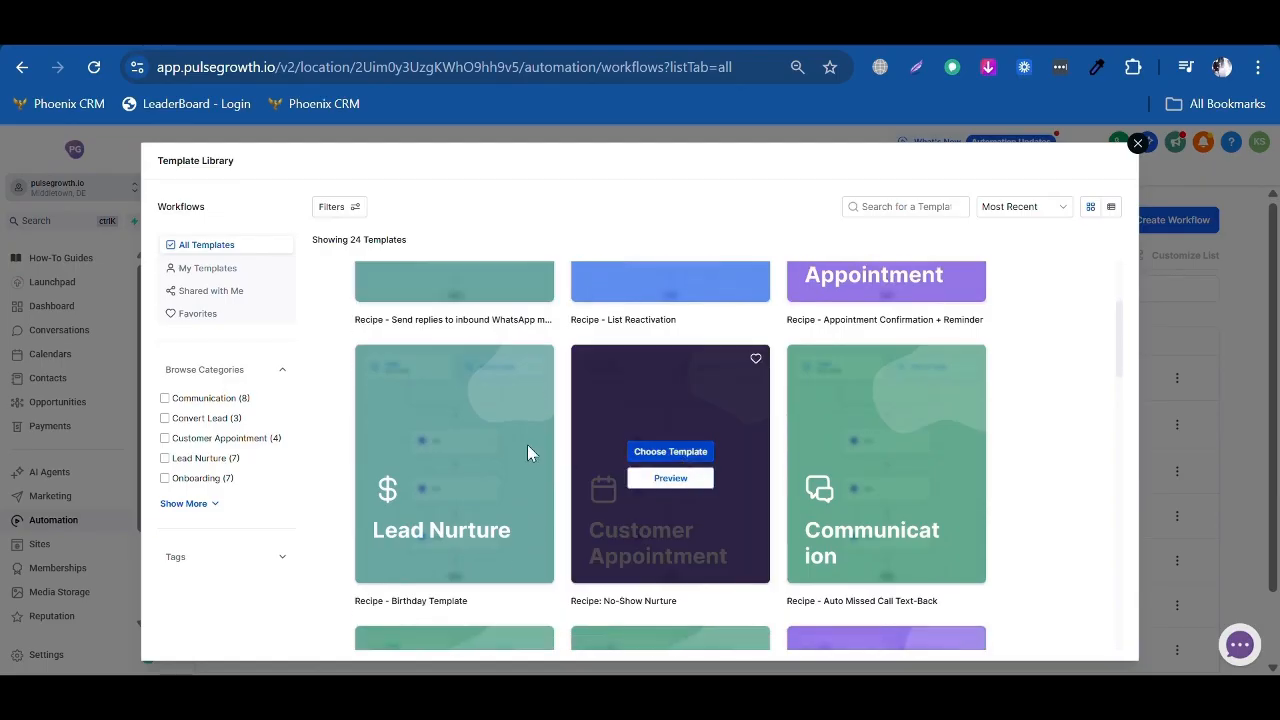
pyautogui.scroll(-6, 642, 468)
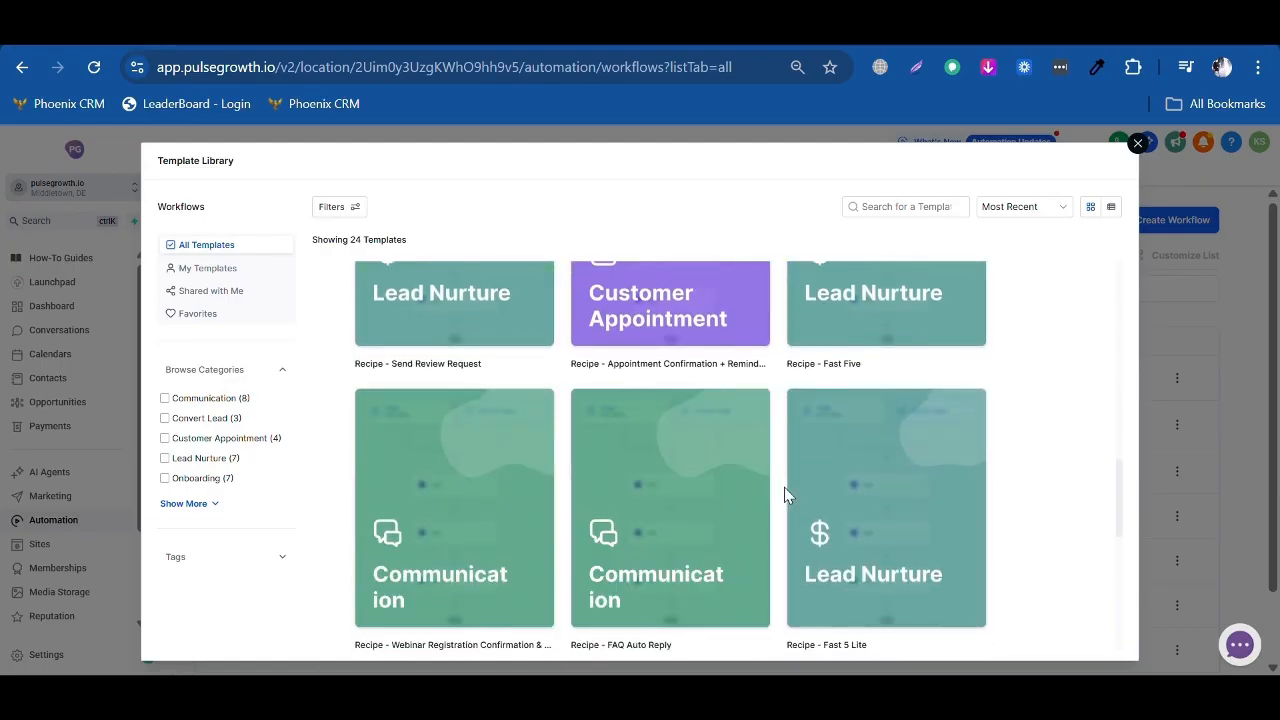
pyautogui.scroll(-3, 545, 487)
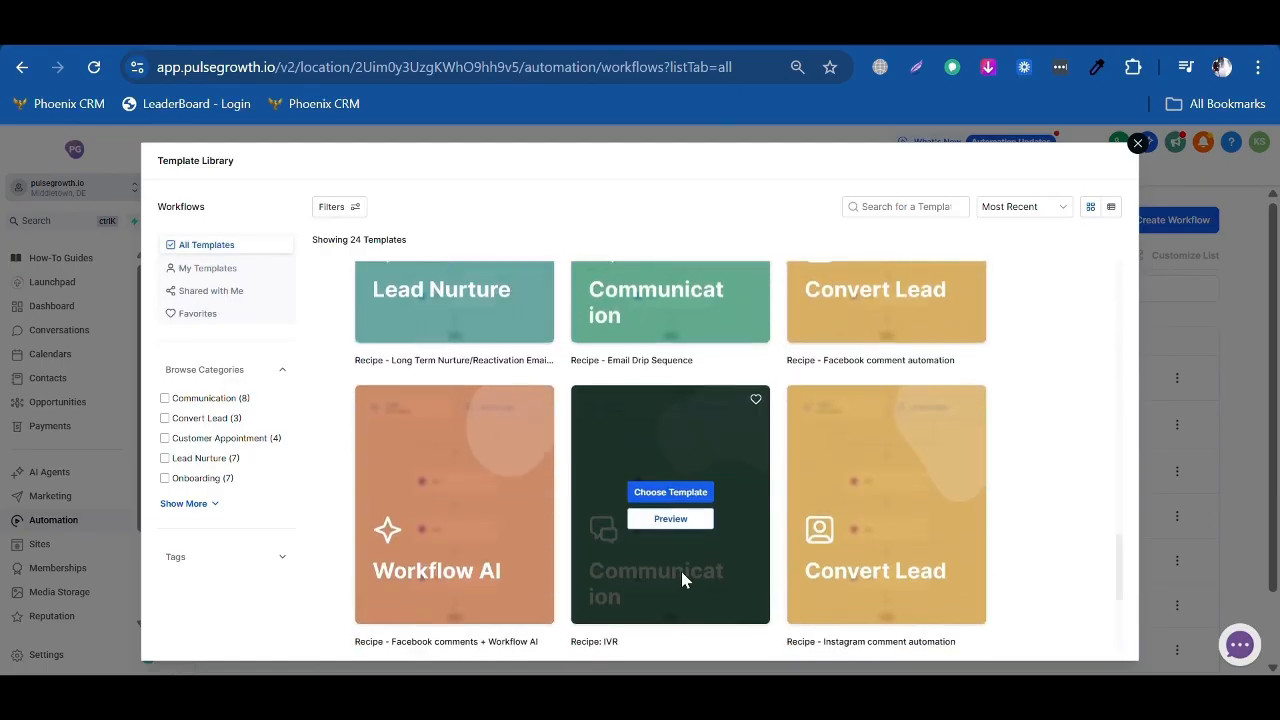
pyautogui.scroll(3, 681, 571)
pyautogui.scroll(-1, 723, 537)
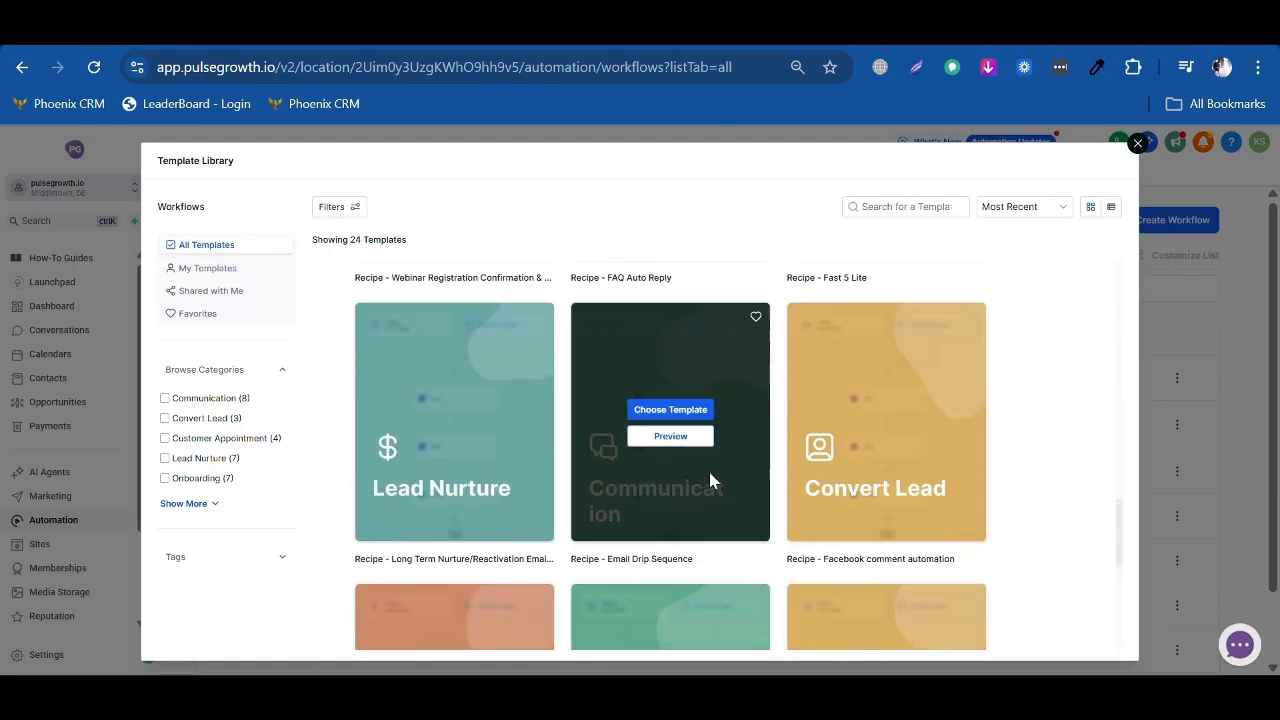
pyautogui.click(690, 411)
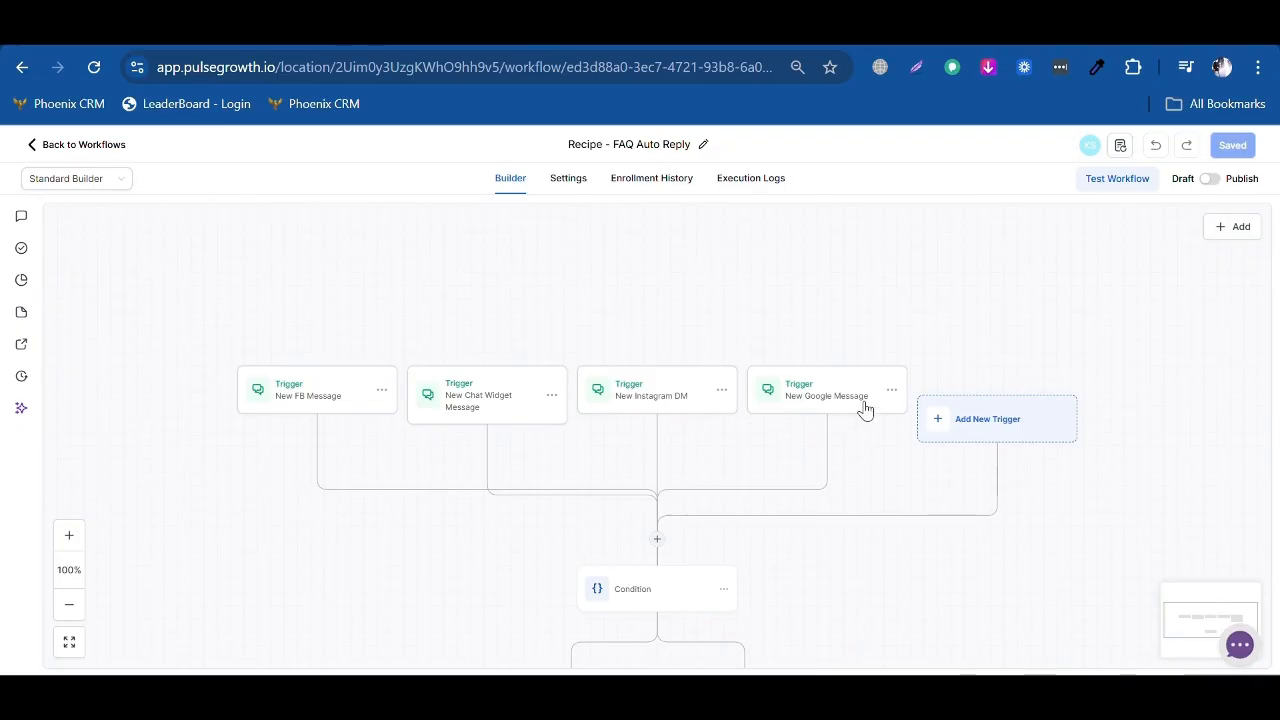
# Examine the reply rule of the "Message contains 'you located'" branch and the messaging actions below it, leaving the settings without changes.
pyautogui.scroll(-3, 470, 370)
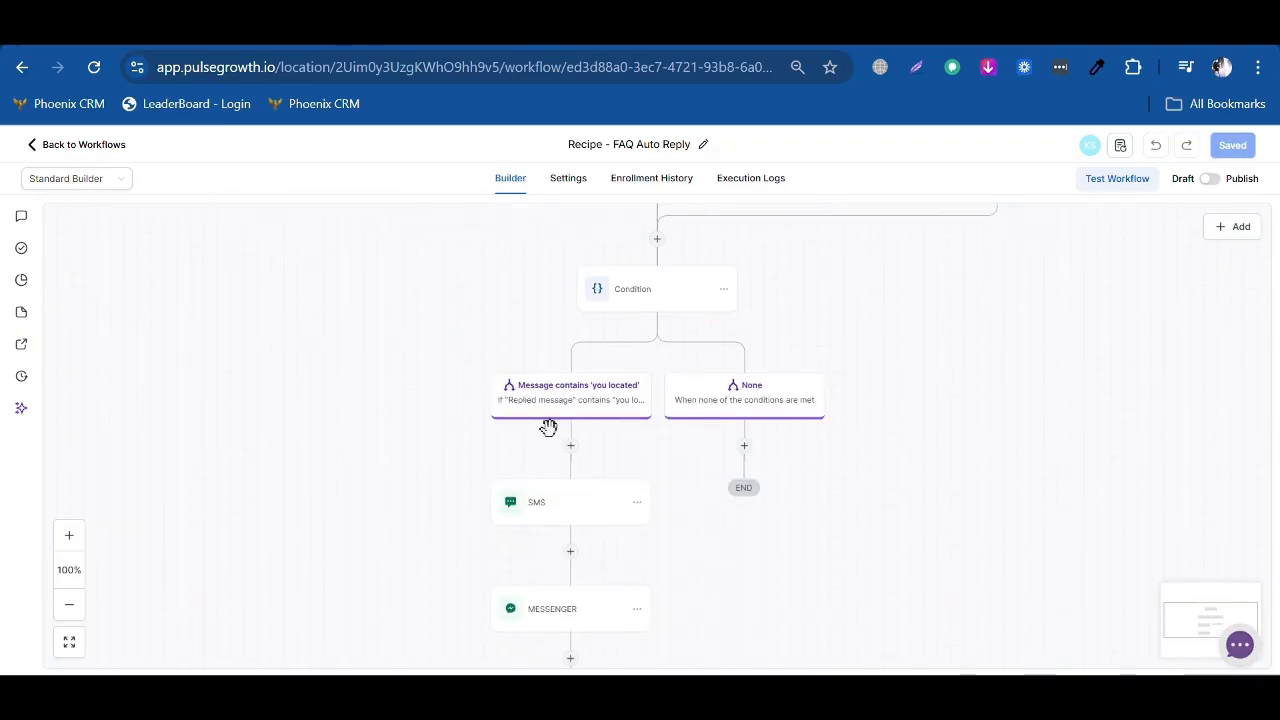
pyautogui.click(600, 410)
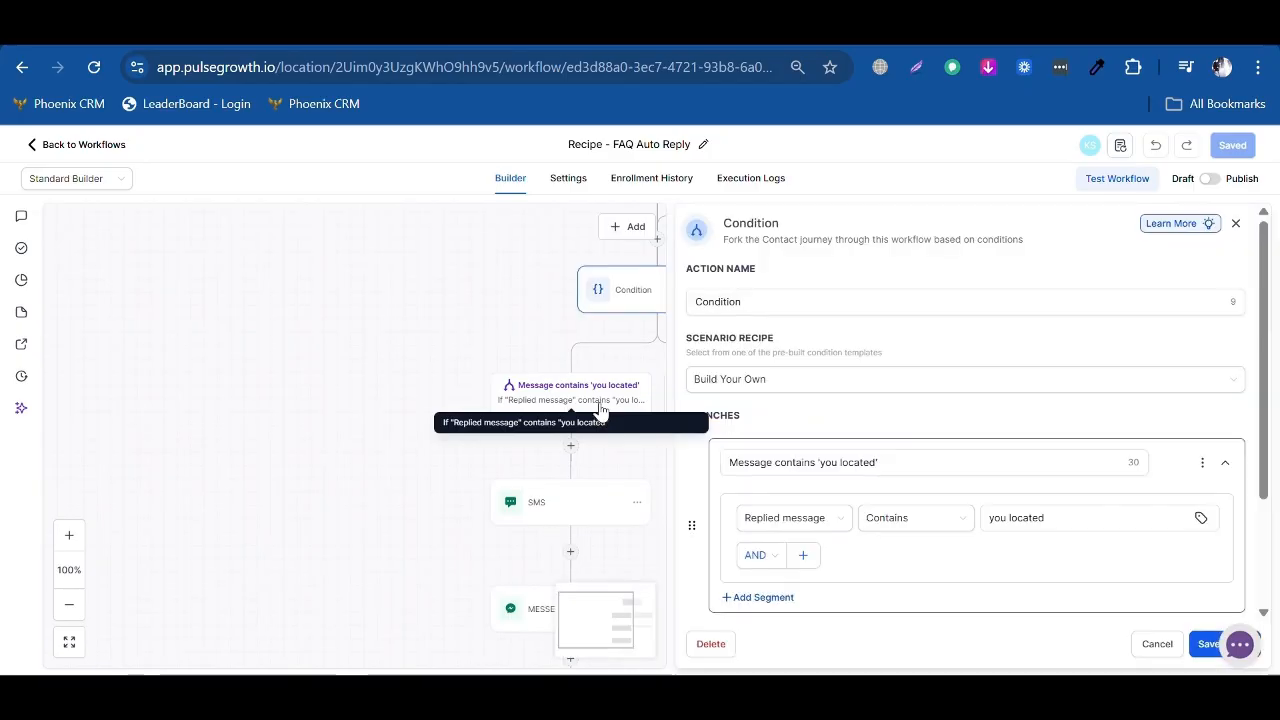
pyautogui.scroll(-2, 806, 464)
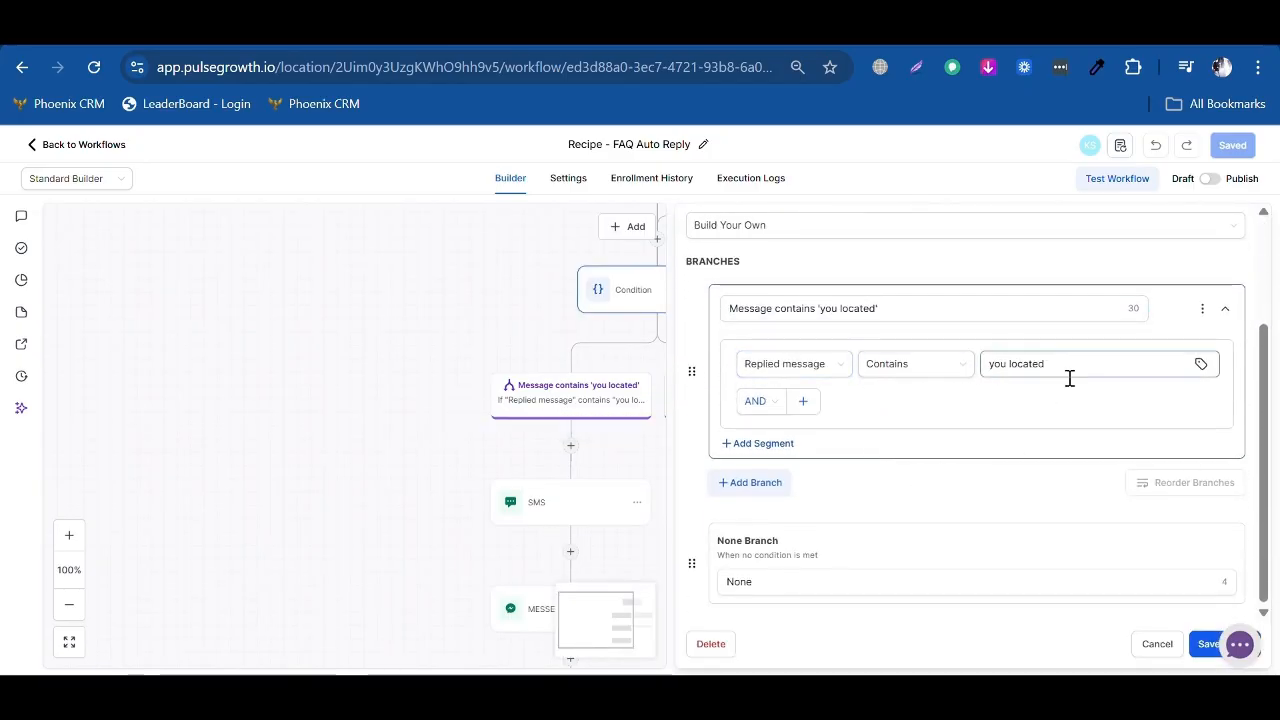
pyautogui.scroll(1, 855, 508)
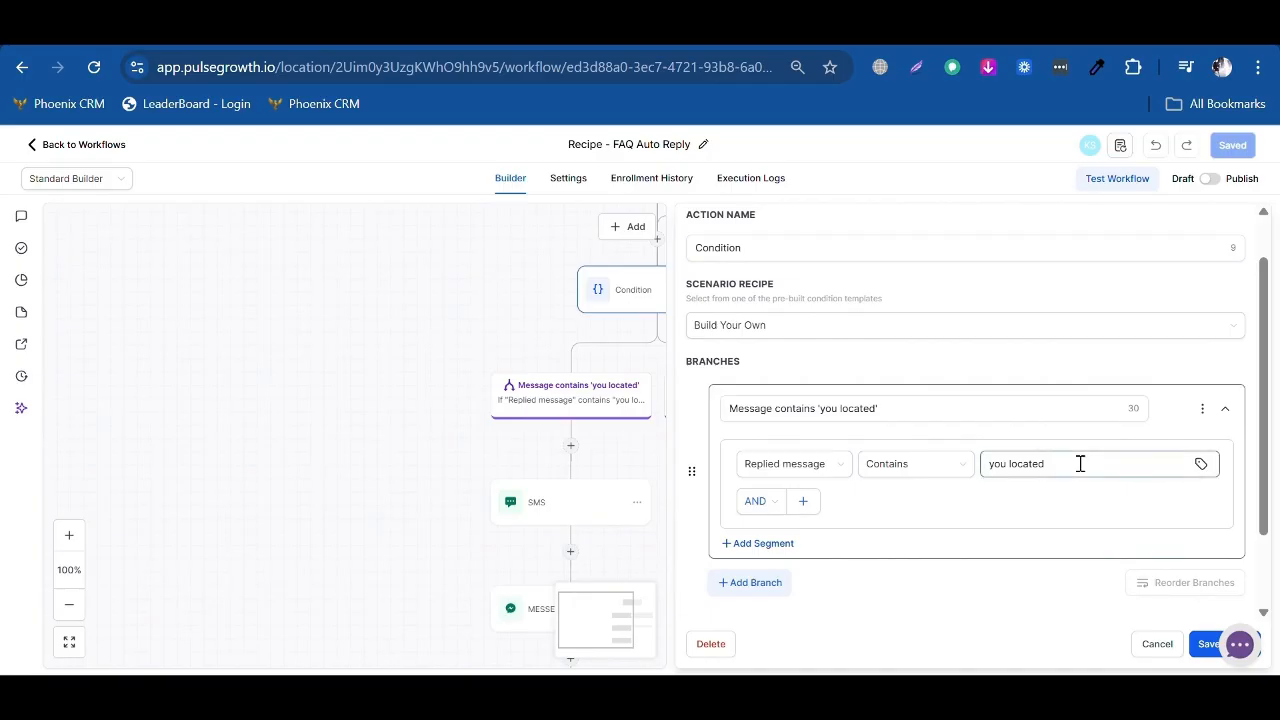
pyautogui.moveTo(1080, 463); pyautogui.dragTo(963, 471)
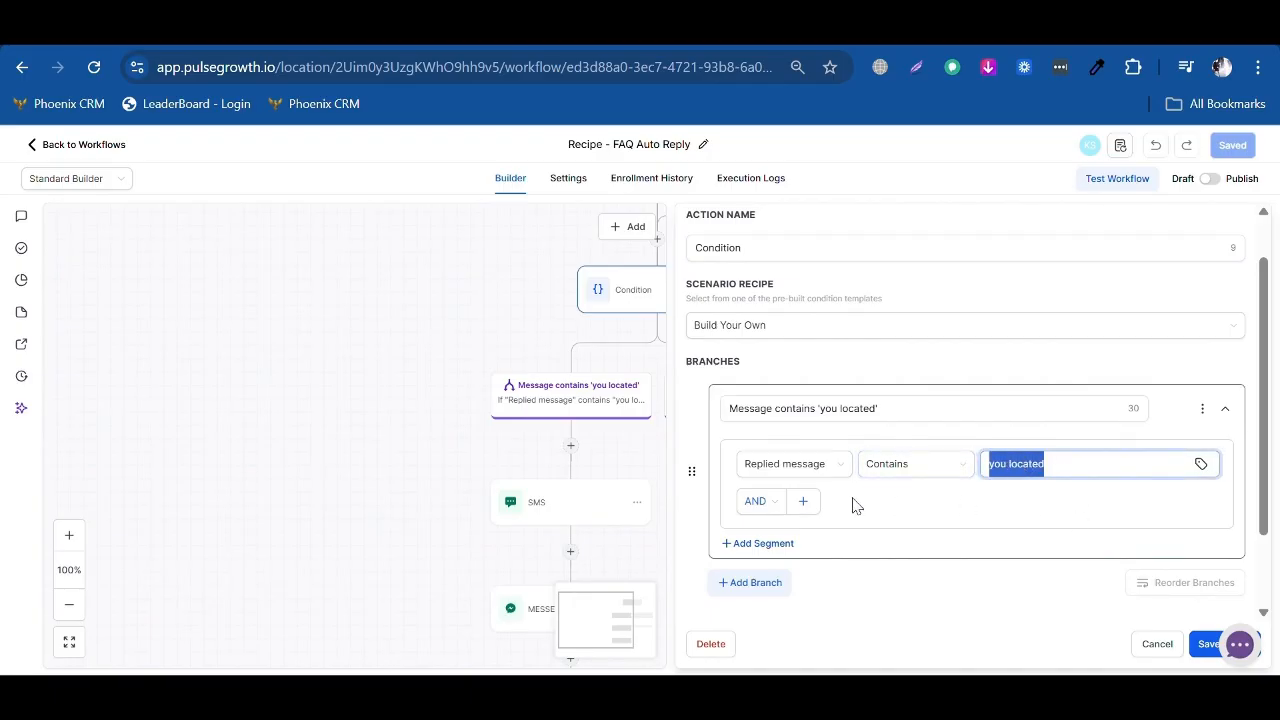
pyautogui.click(1157, 645)
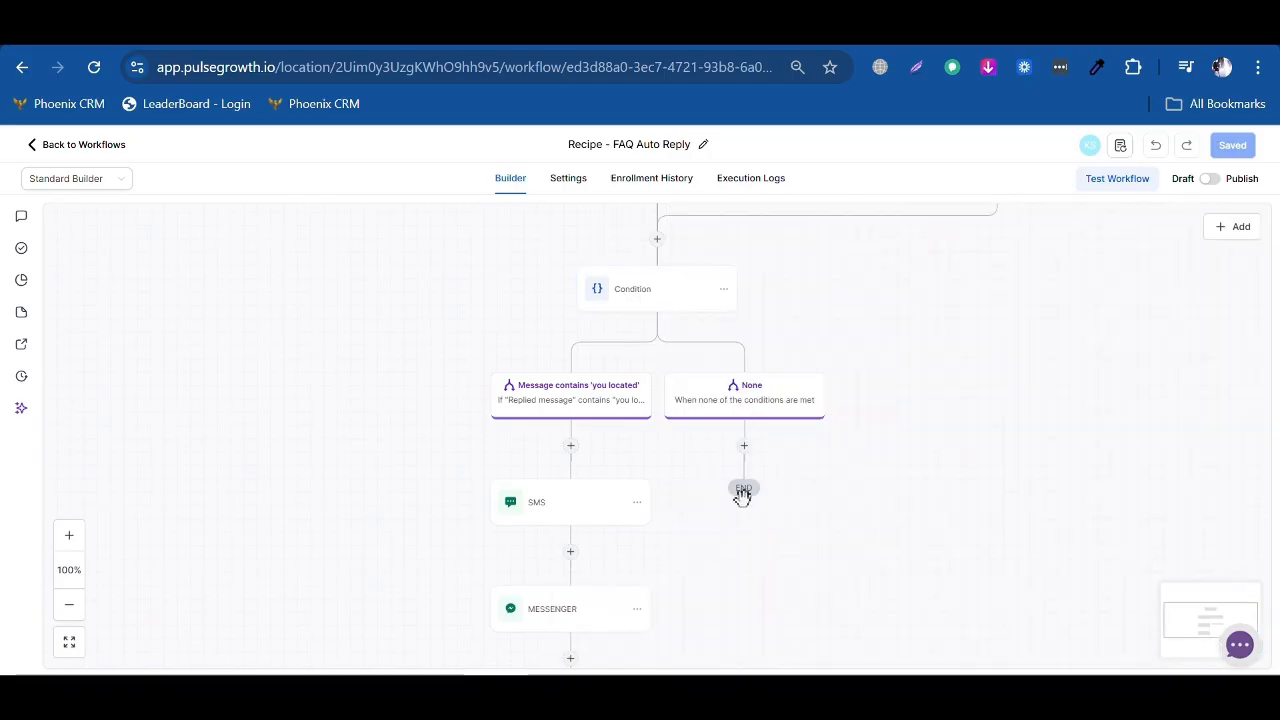
pyautogui.scroll(-1, 690, 480)
pyautogui.scroll(-1, 574, 451)
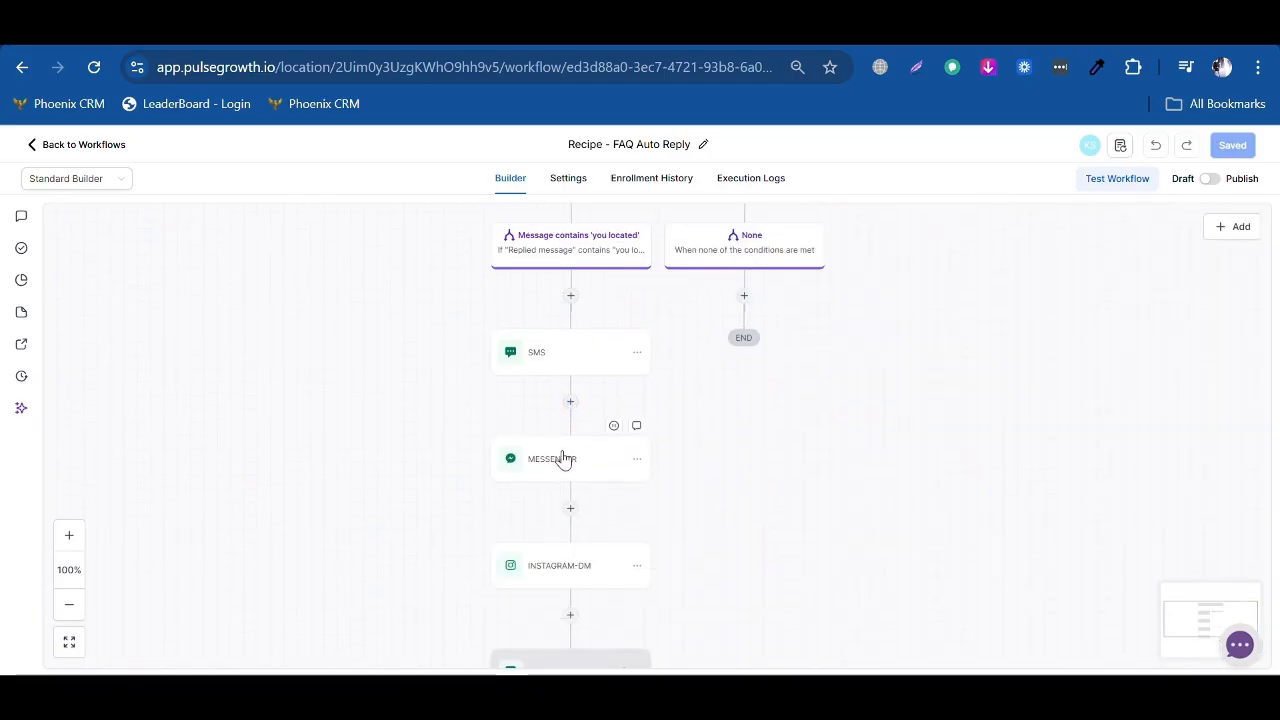
pyautogui.scroll(-2, 563, 458)
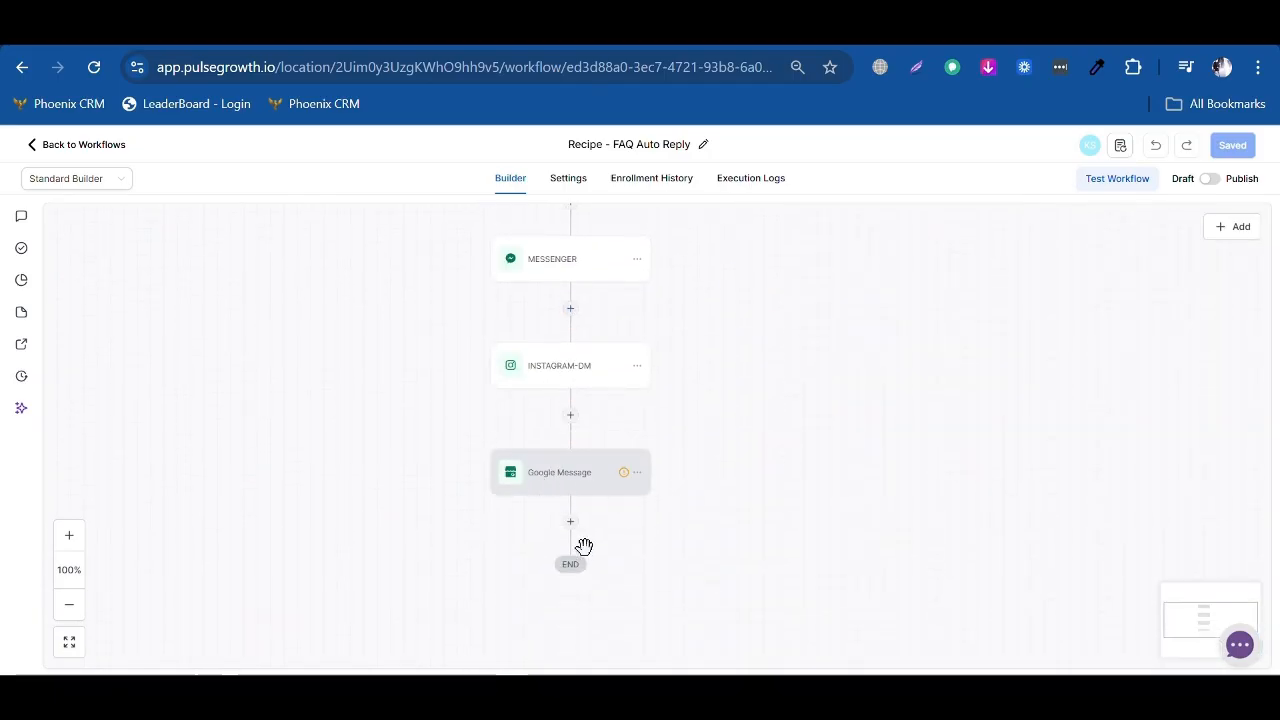
# Set the FAQ Auto Reply workflow to Publish and save it.
pyautogui.click(1210, 178)
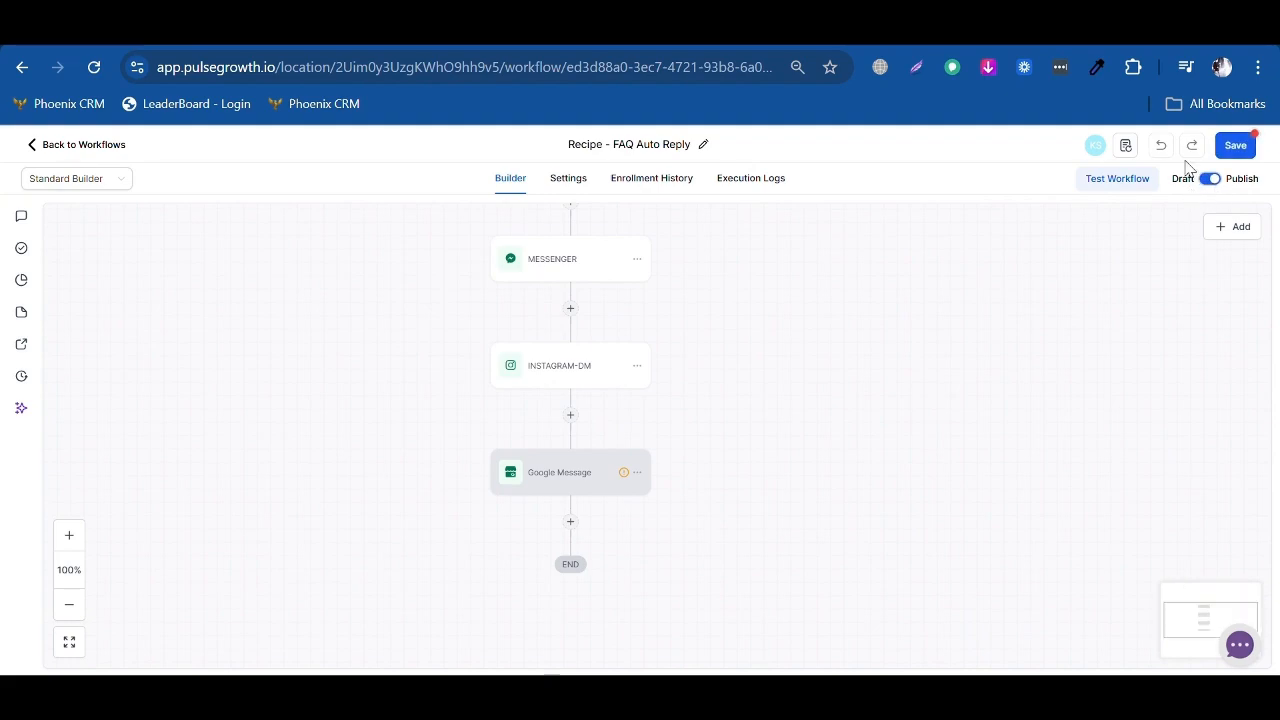
pyautogui.click(1235, 145)
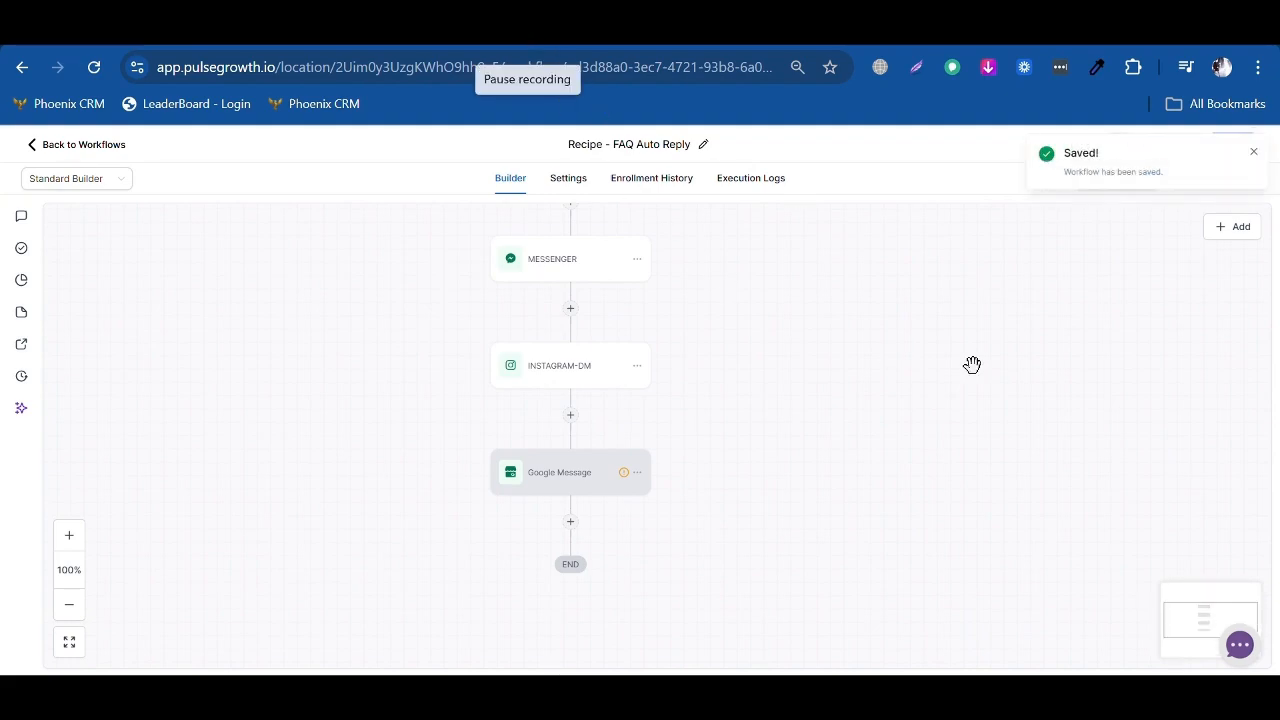
pyautogui.click(1254, 153)
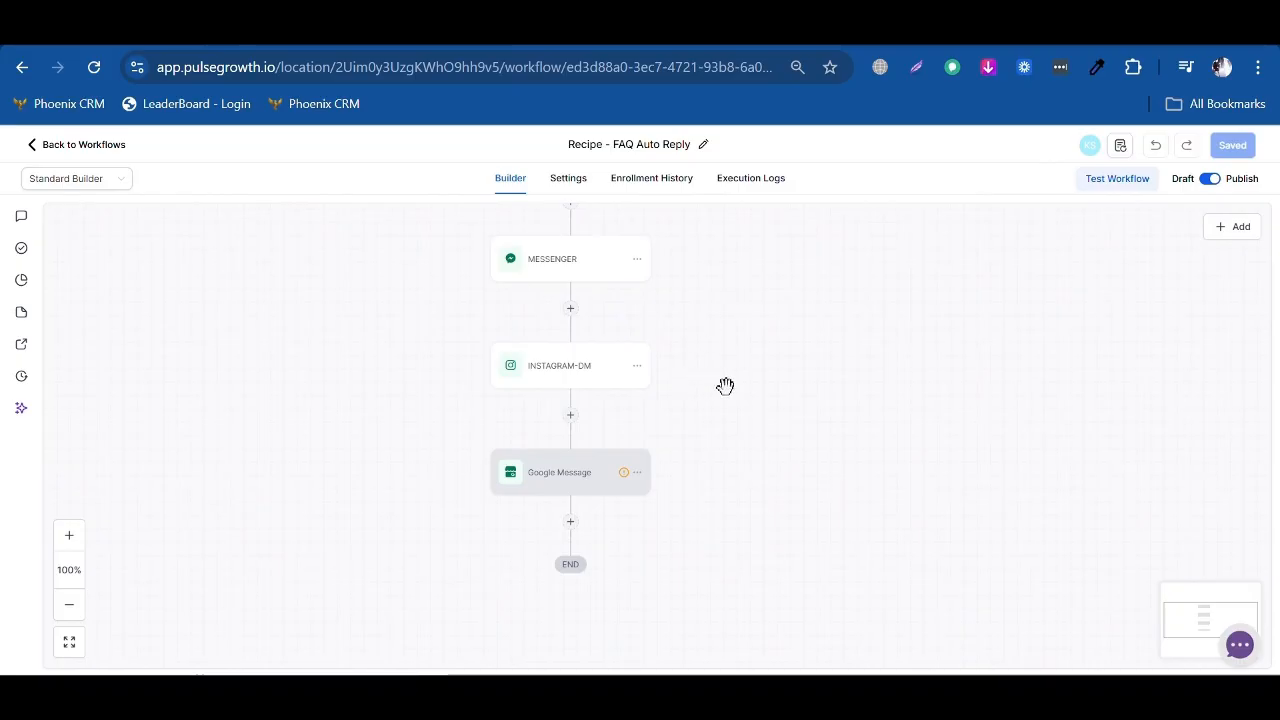